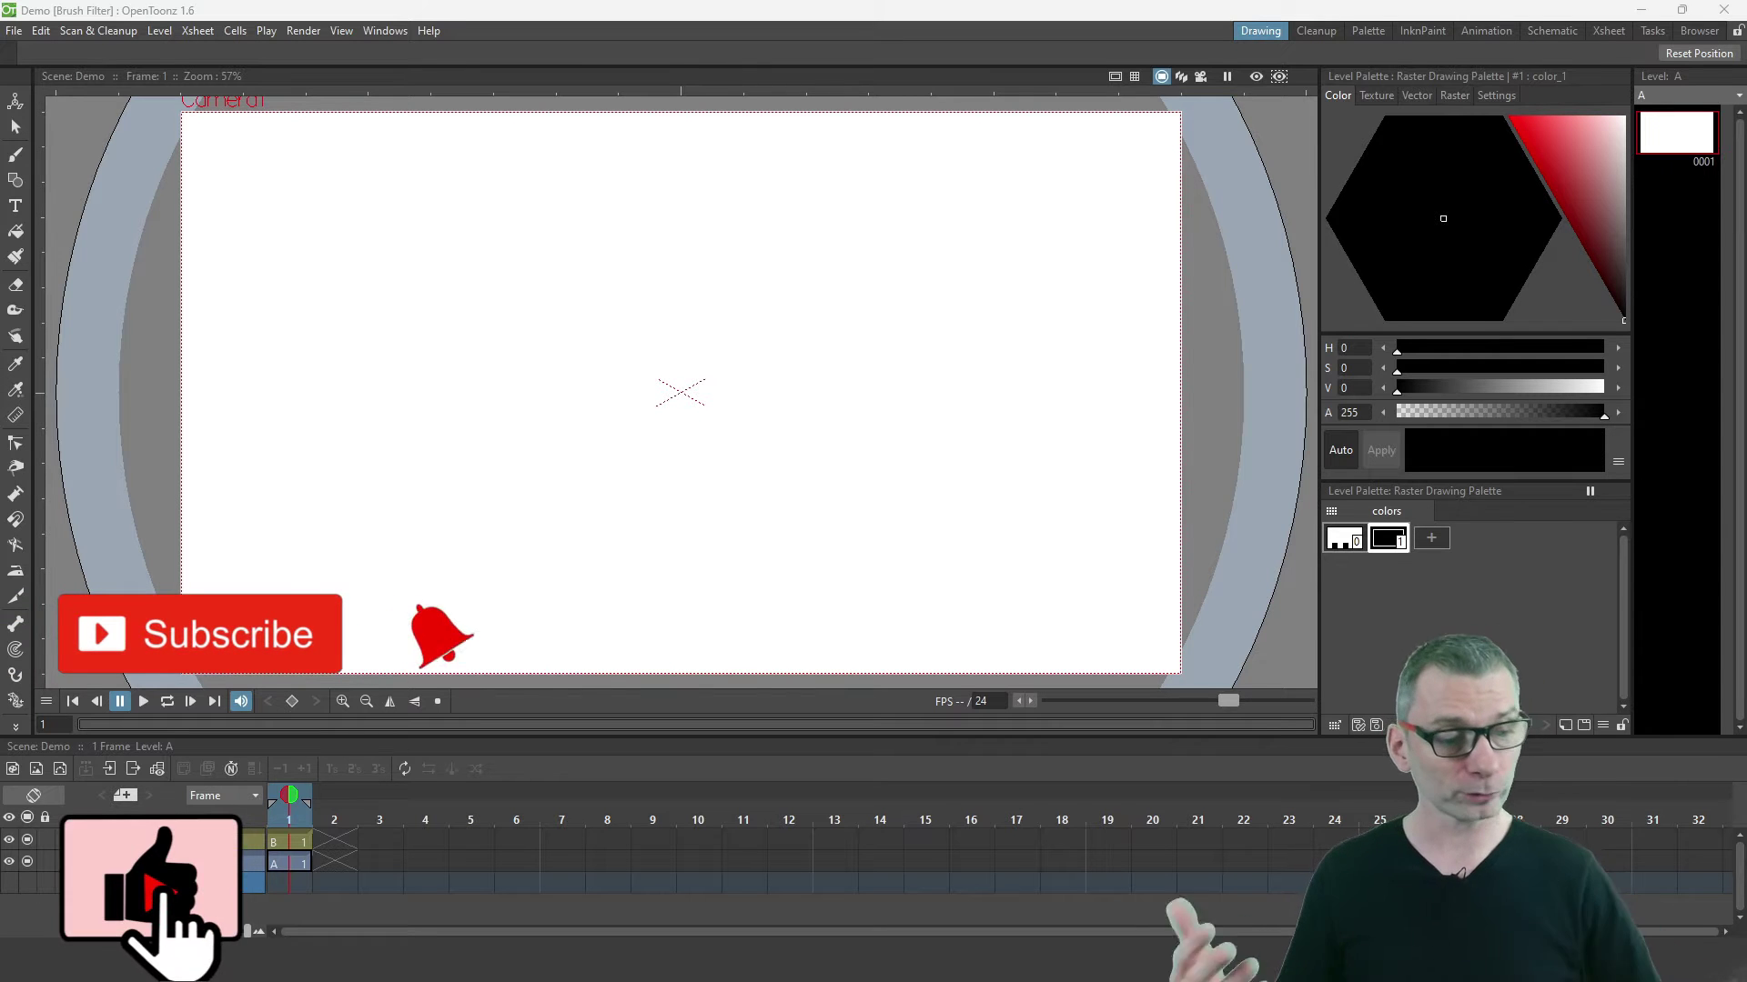
Step: On the Raster brush styles, enable Search from the style editor's menu and focus the search field
click(1453, 95)
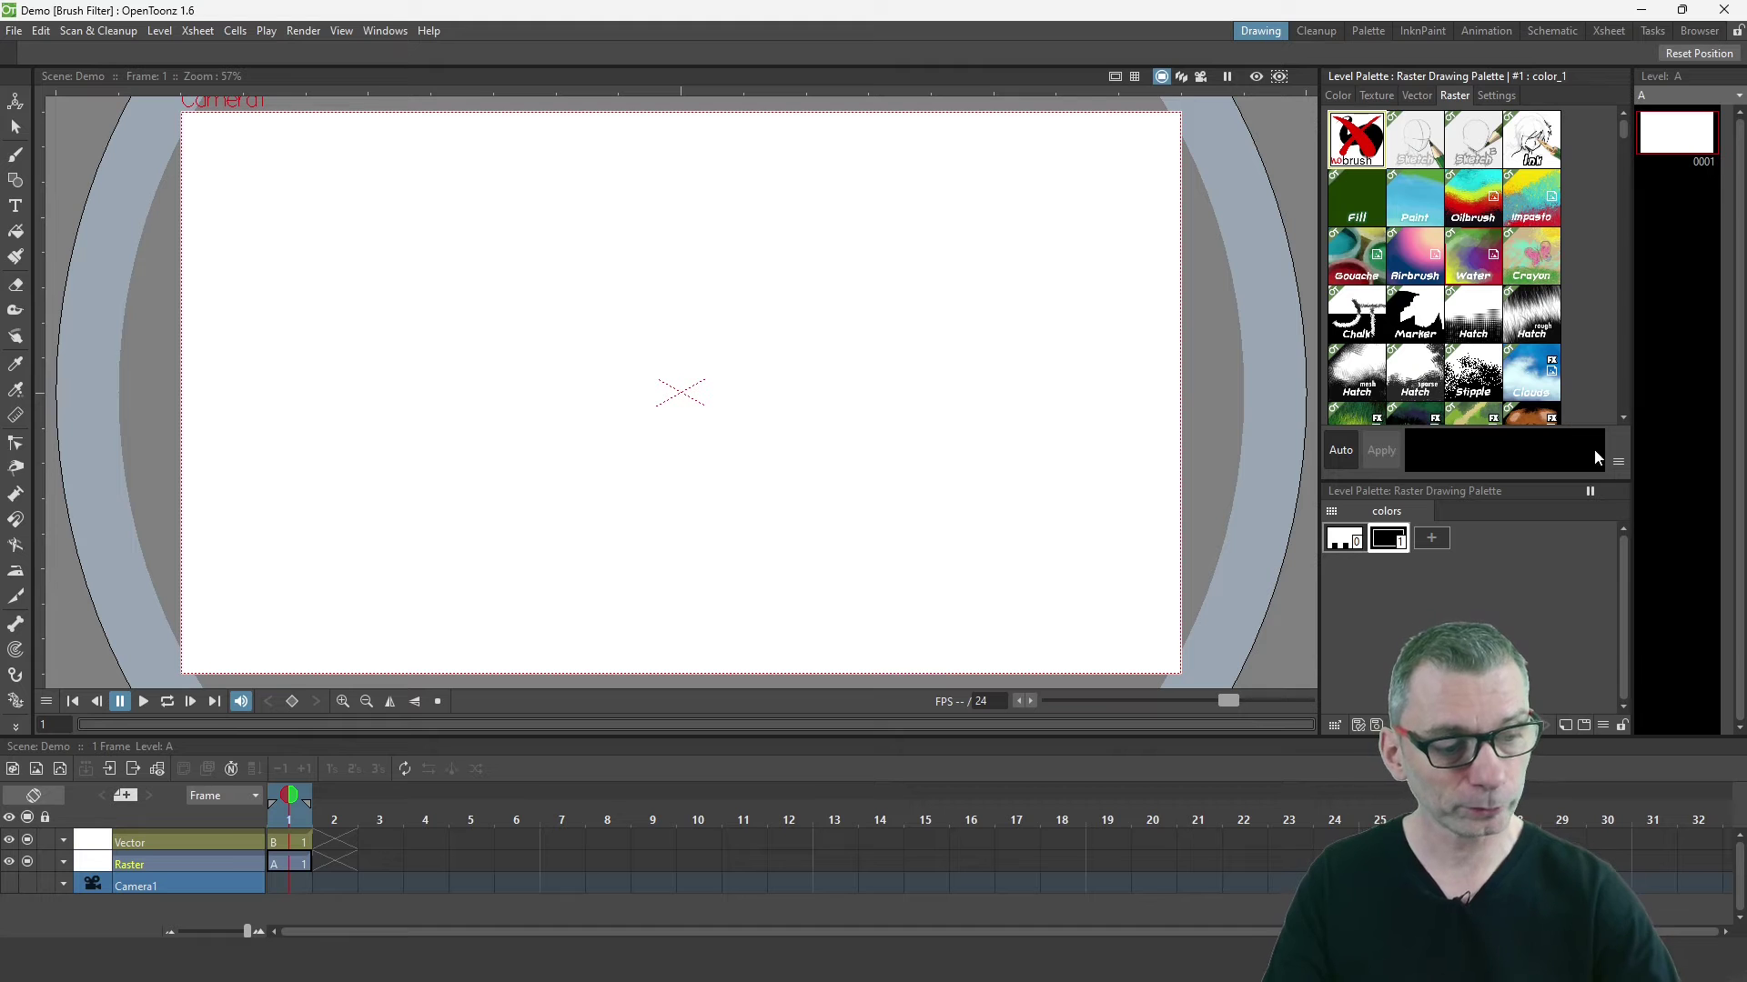
click(1618, 461)
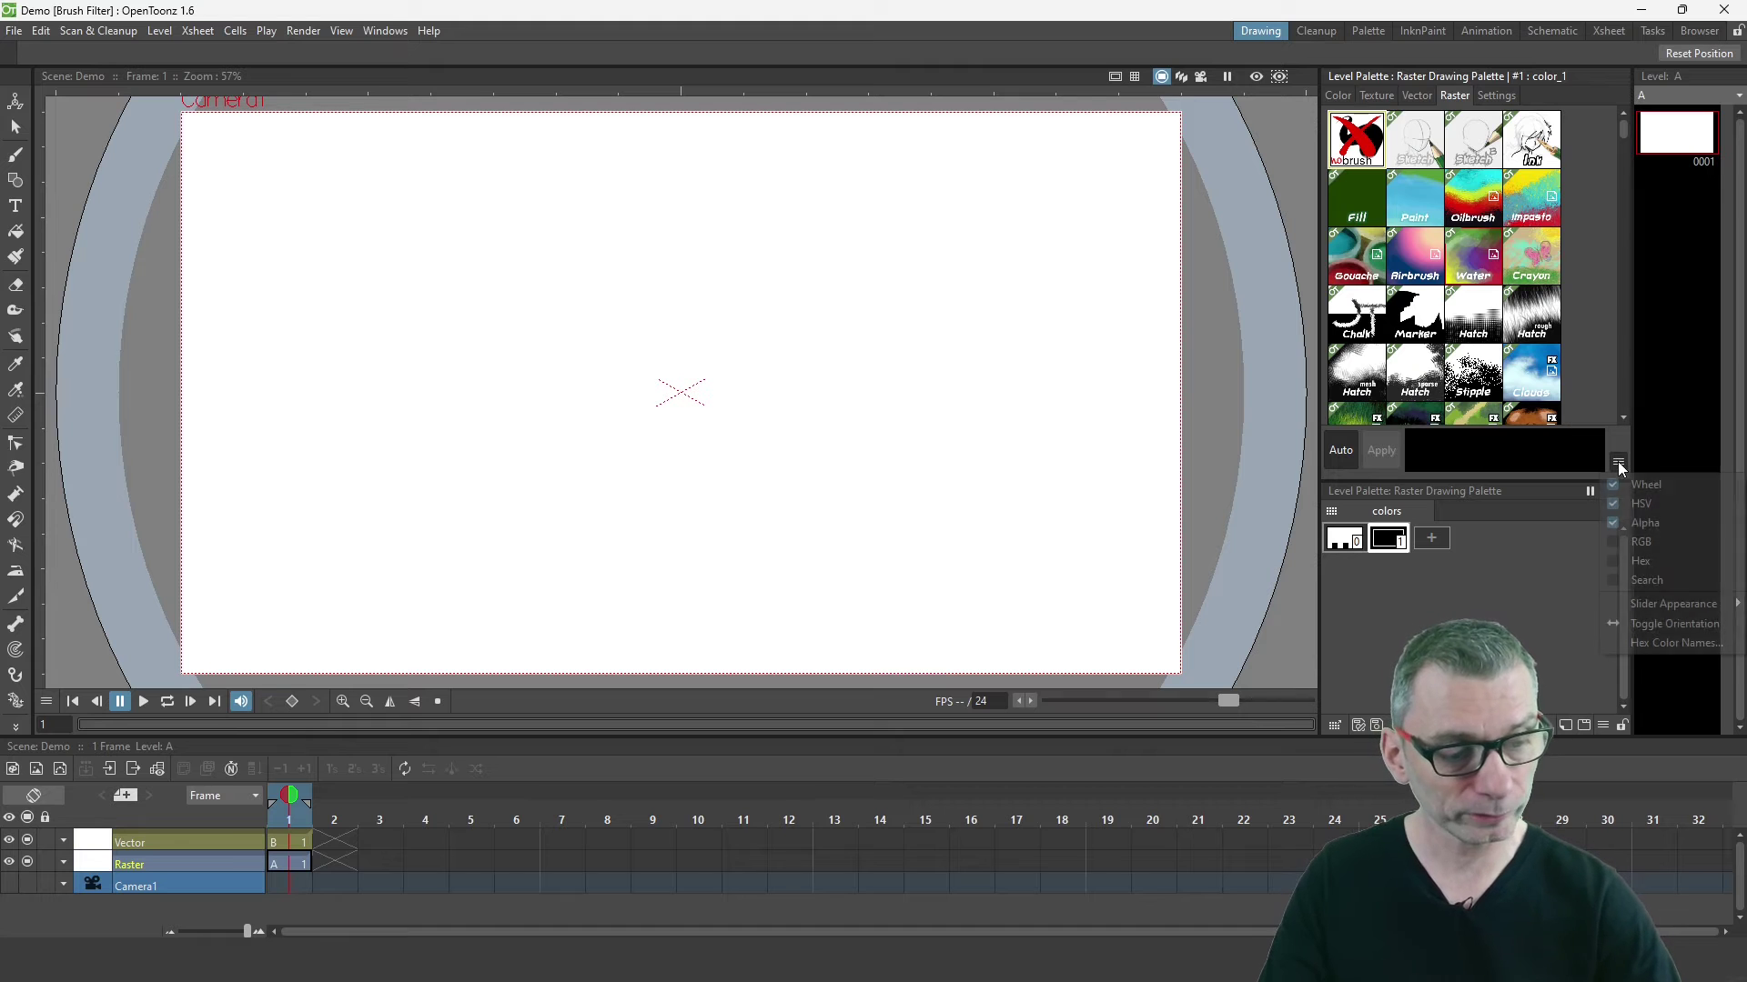
click(1614, 579)
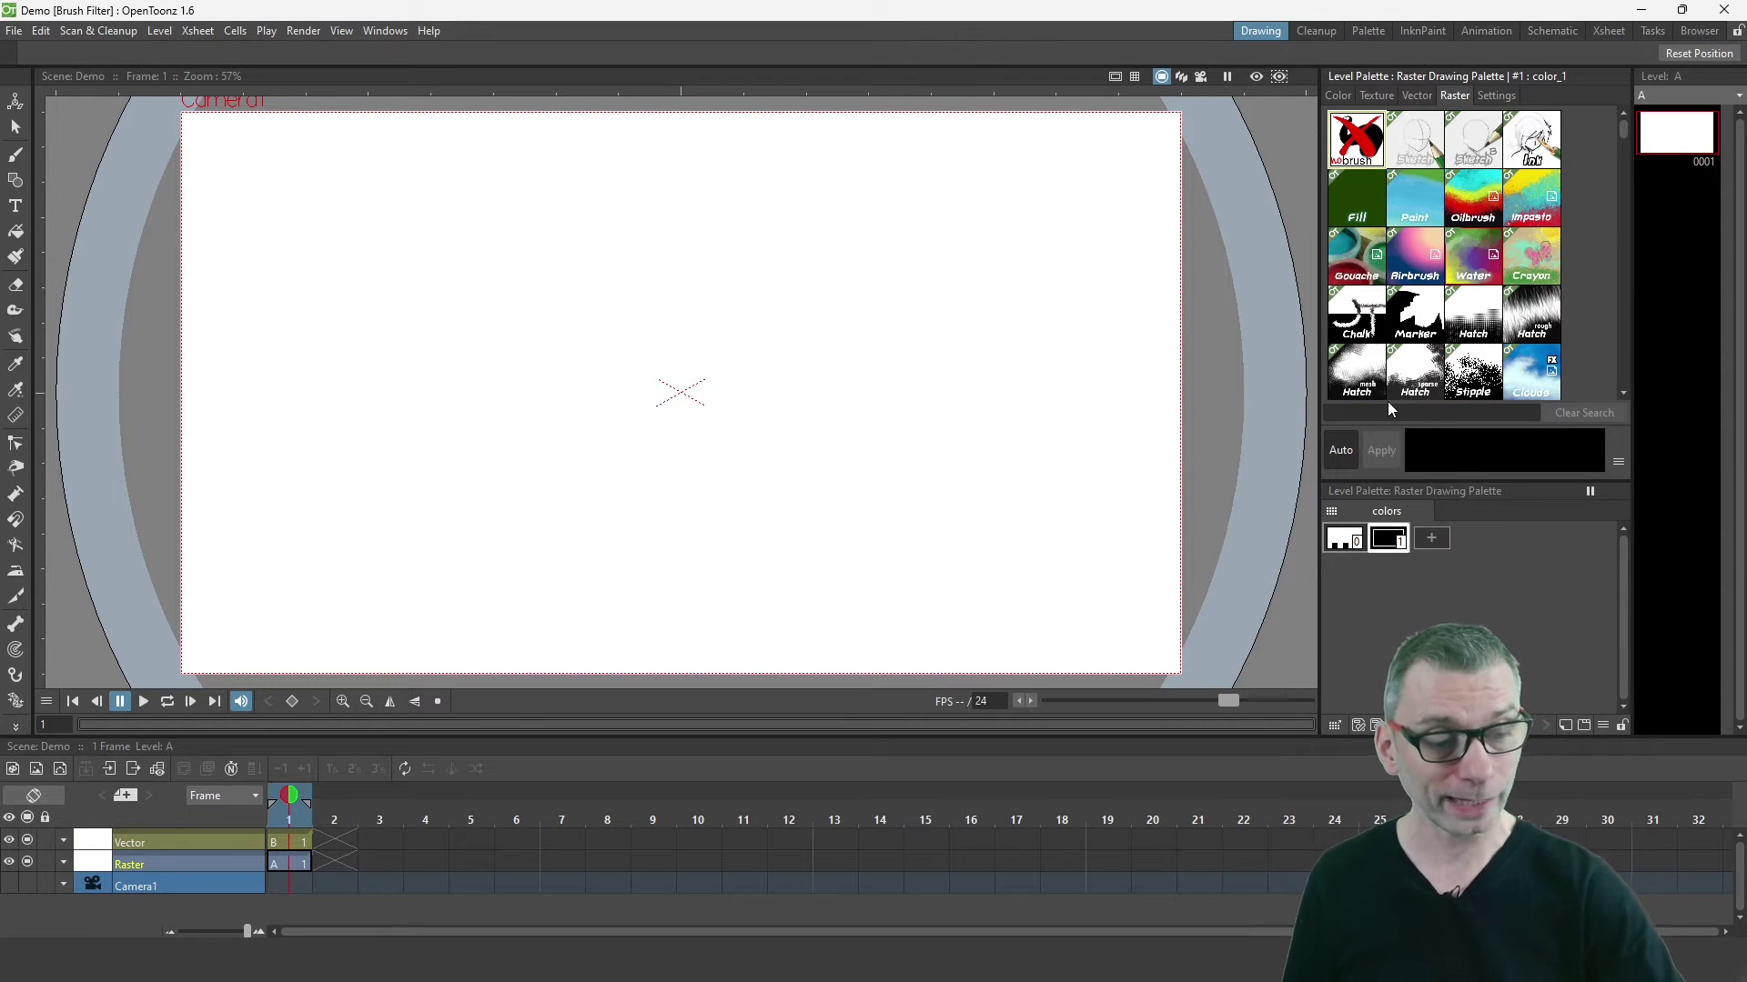
click(1362, 412)
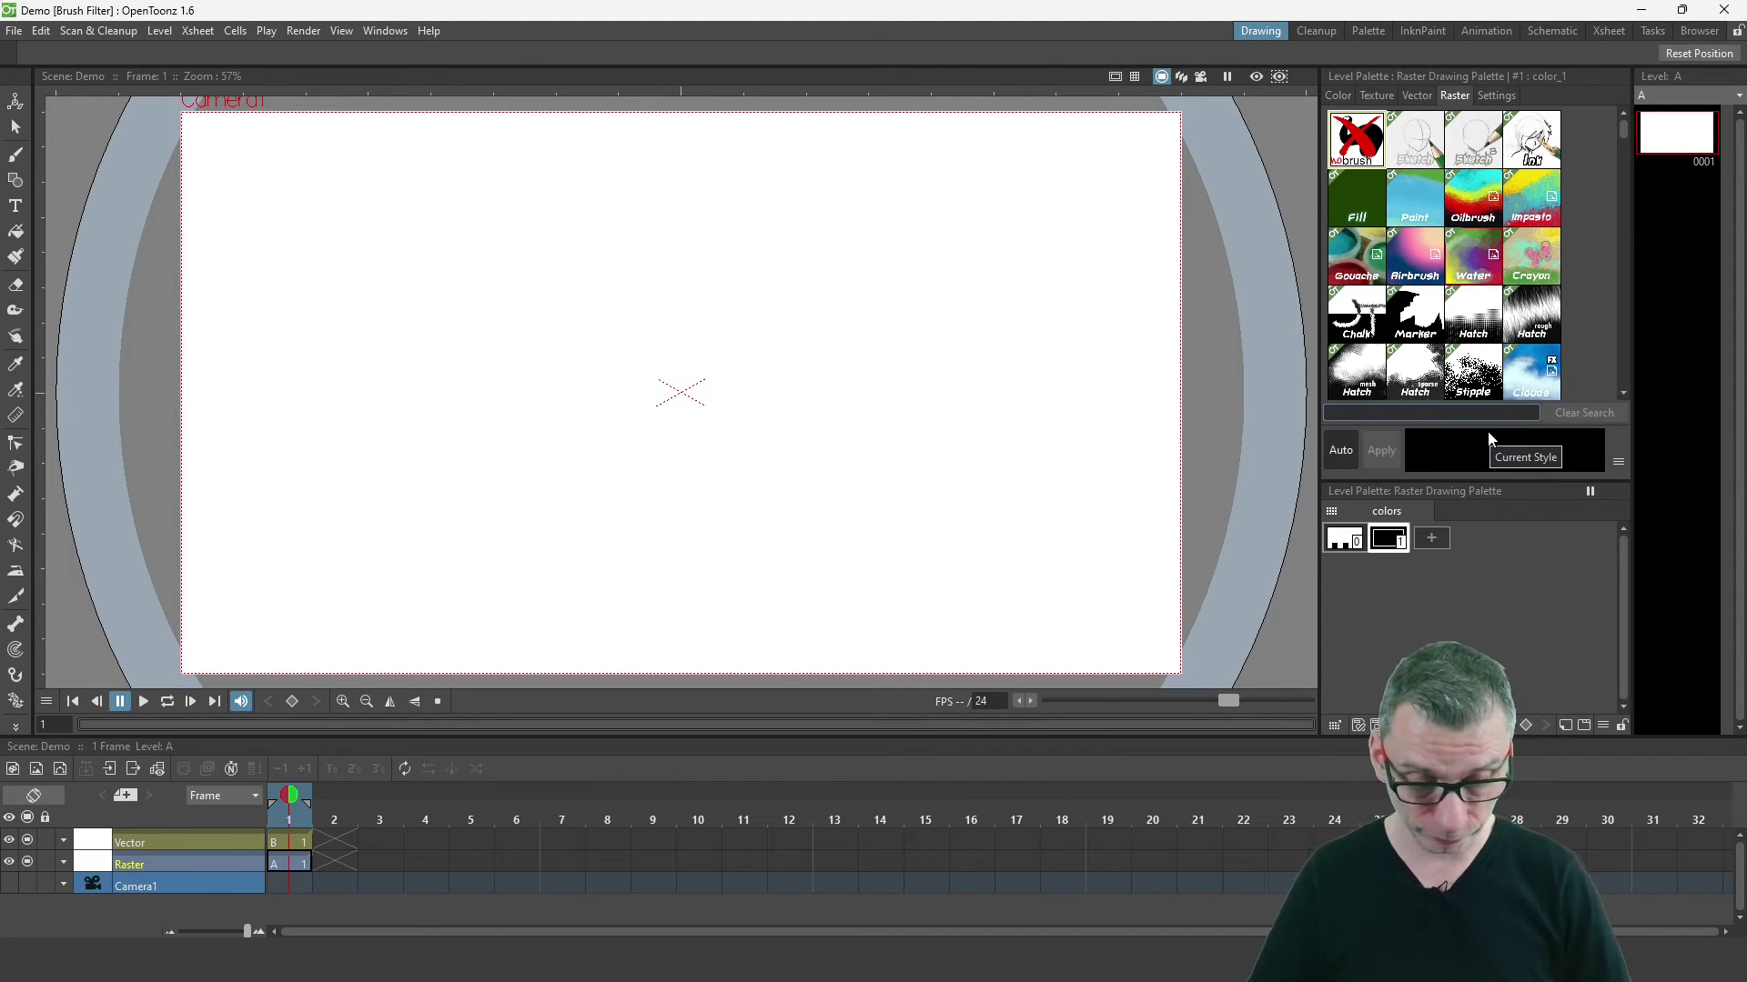
Step: Filter raster brushes by 'pencil' and give a new style 2 a pencil brush
text(pencil)
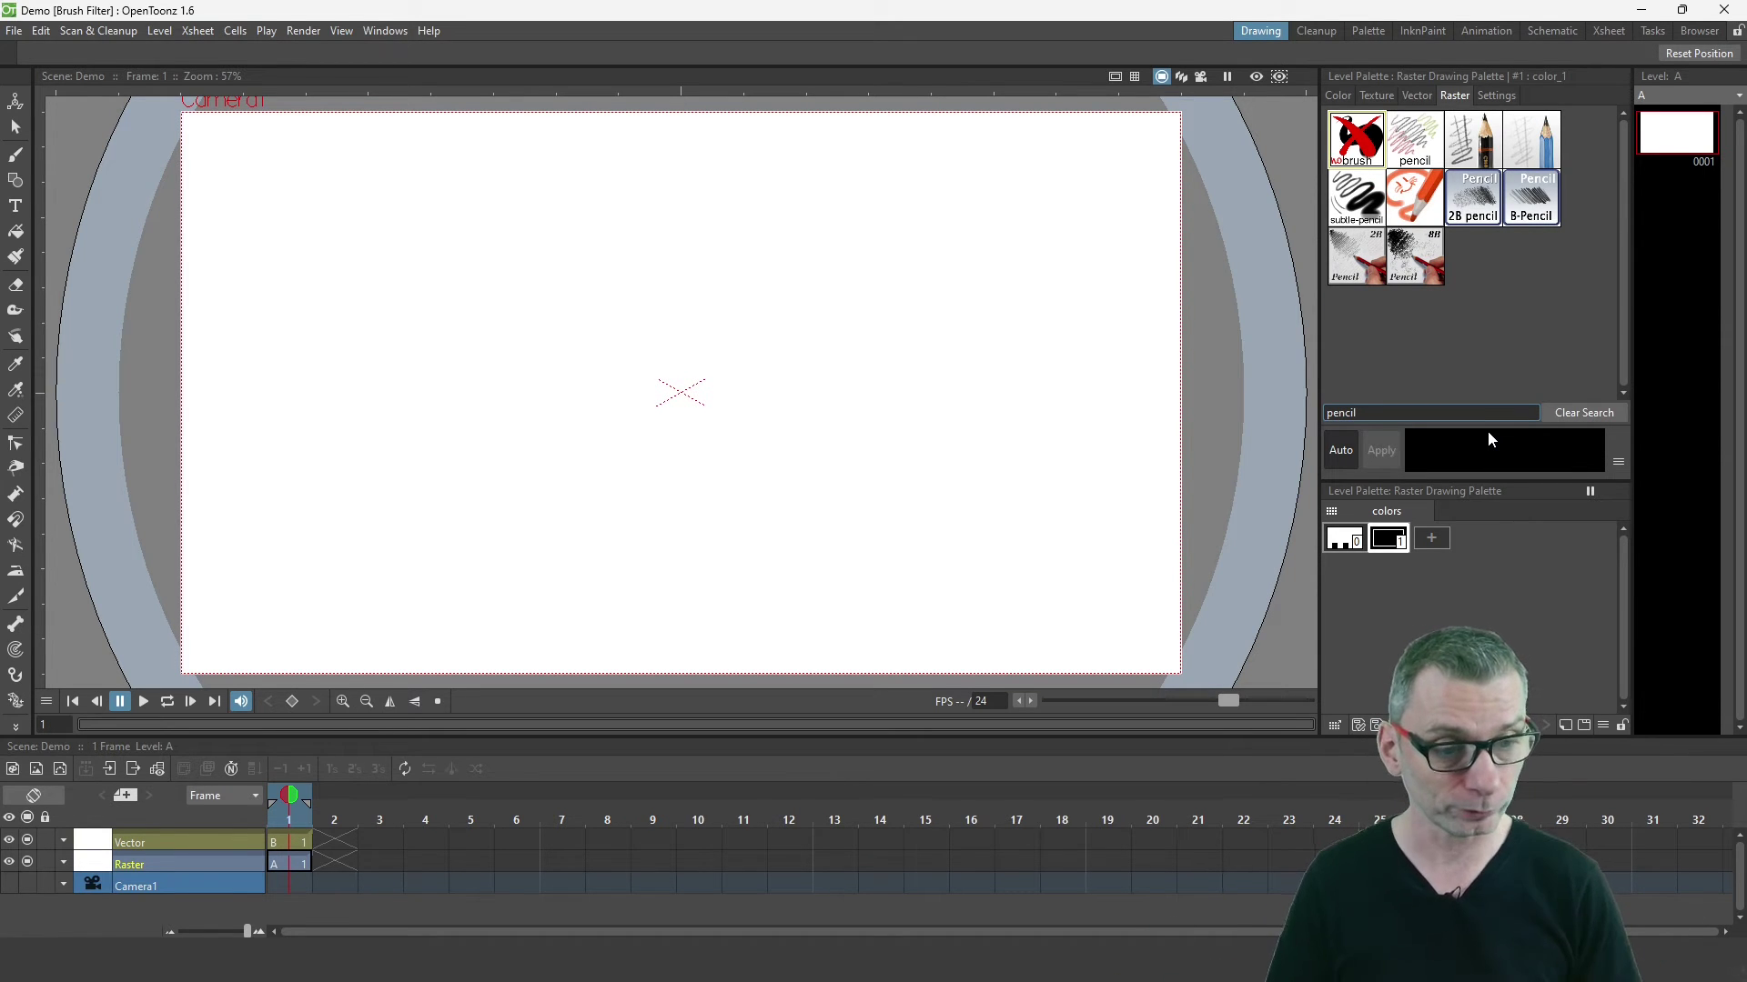
click(1432, 538)
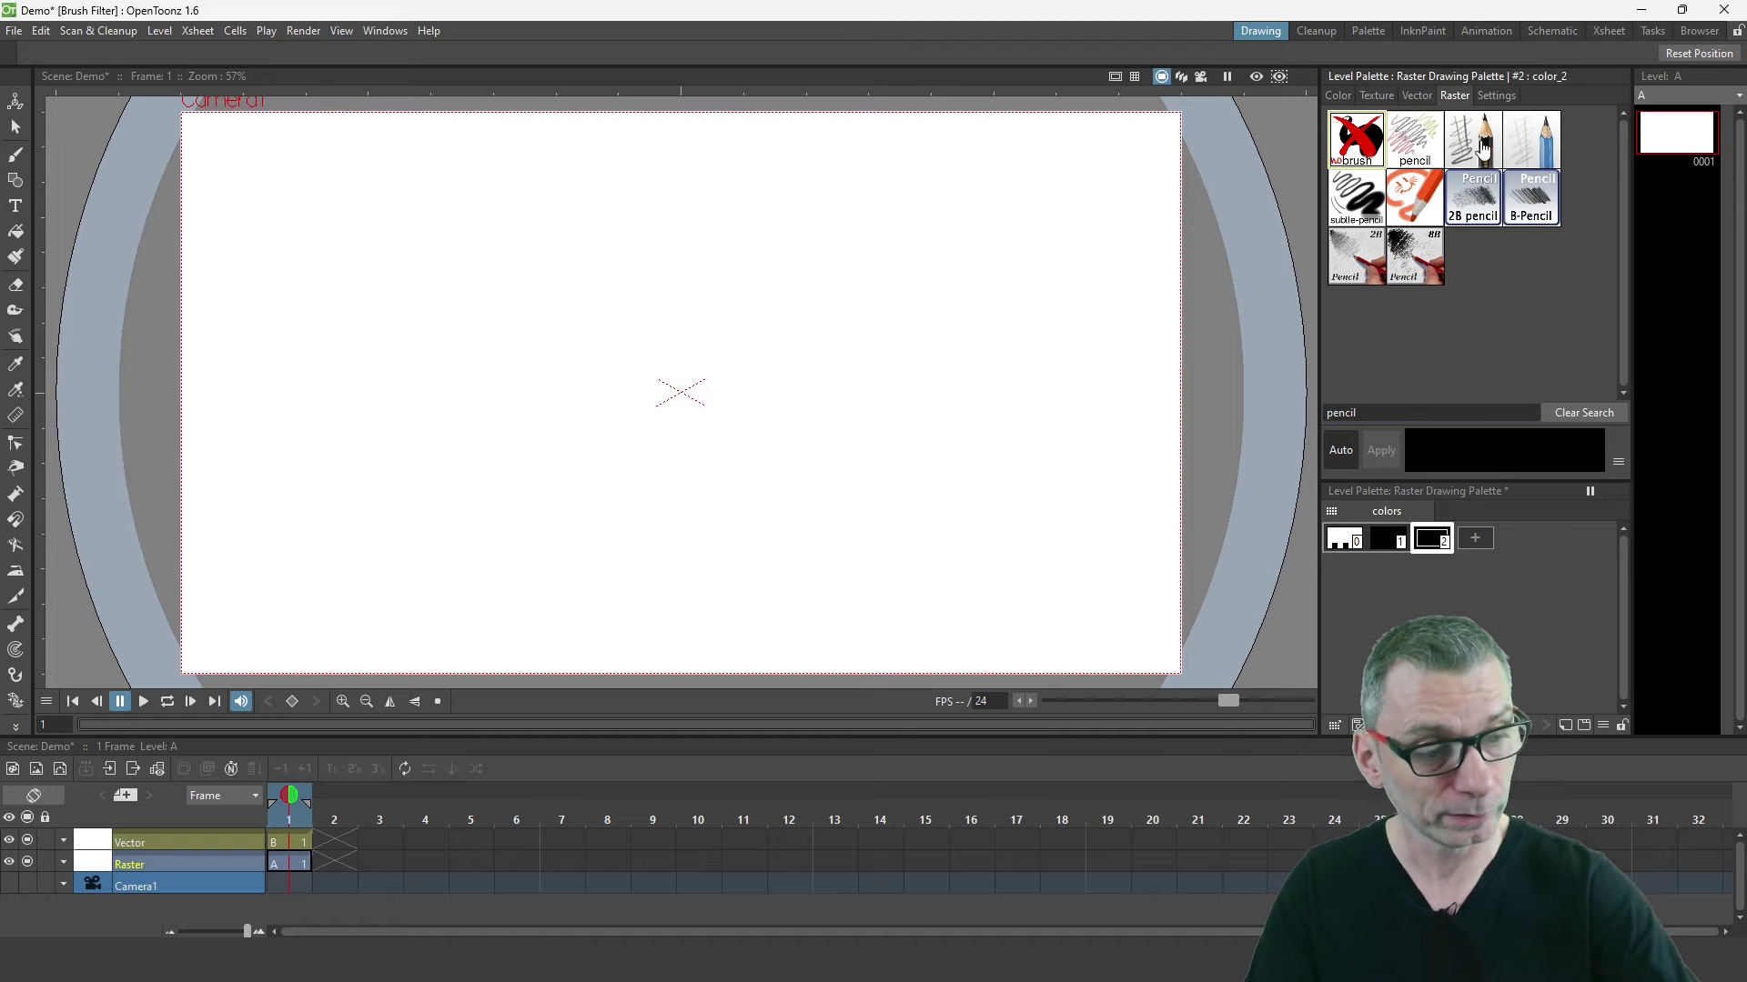
click(1473, 139)
click(291, 862)
Step: With the Brush tool, draw an M-shaped pencil stroke and a faint blue-pencil wave below it
click(16, 154)
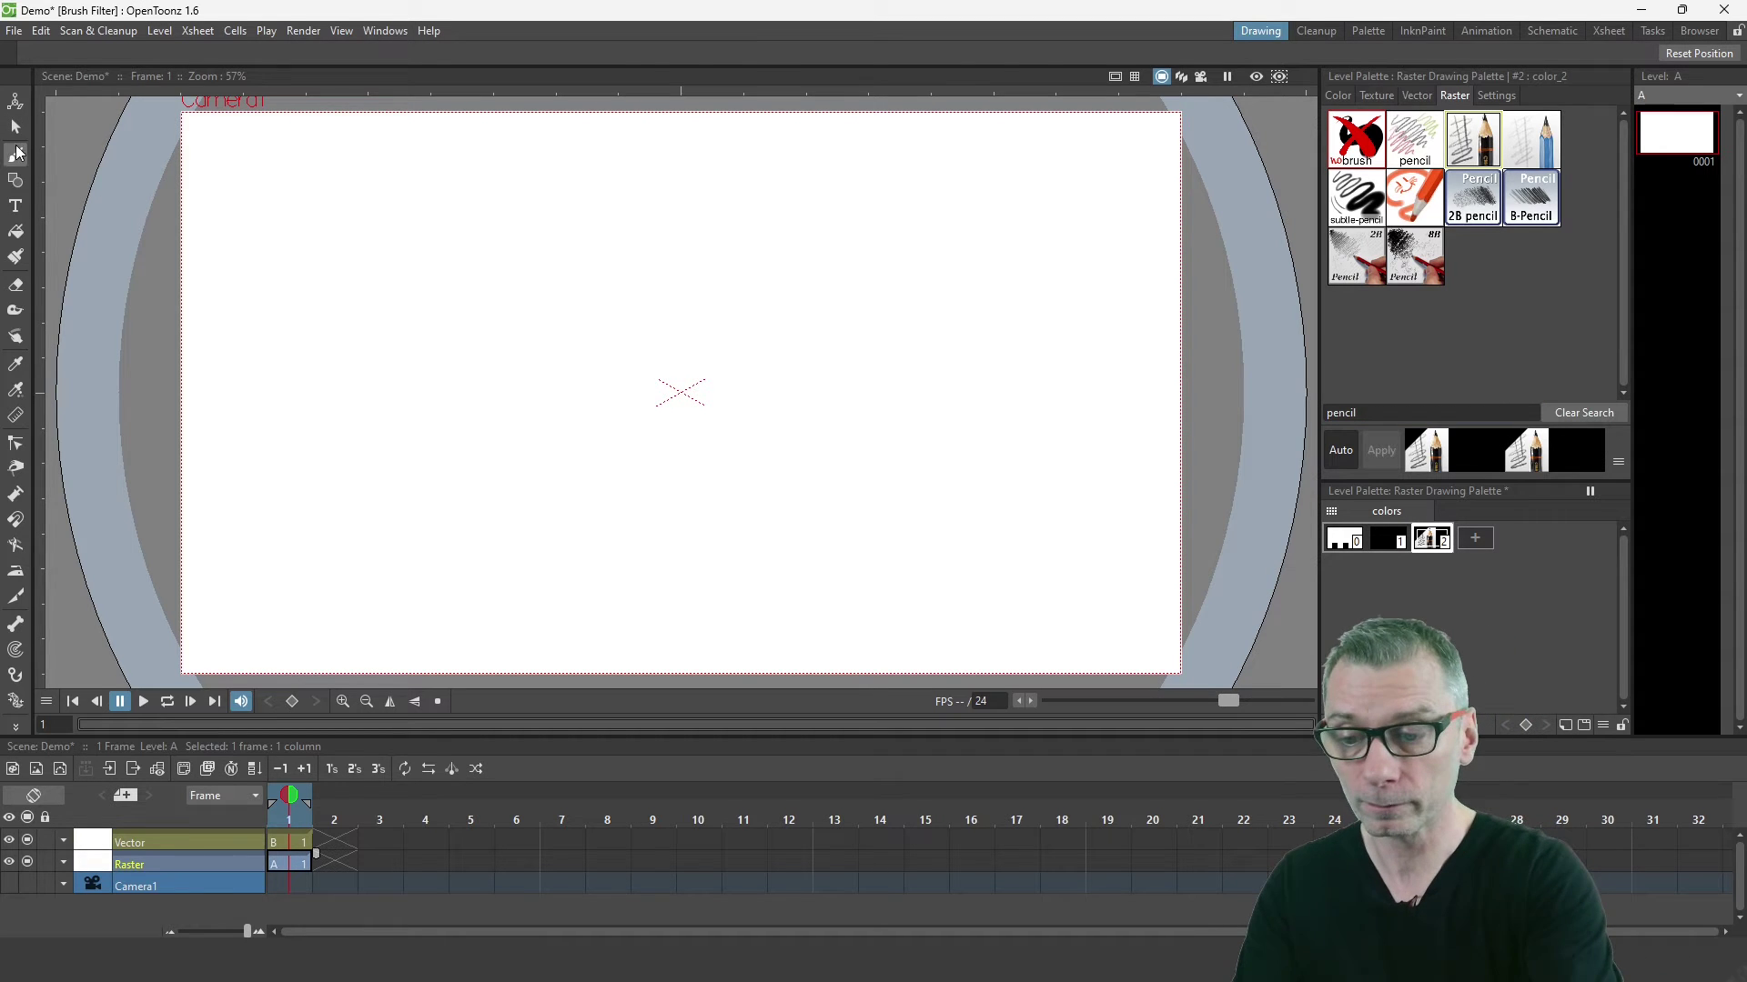
mouse_move(187, 194)
mouse_down()
mouse_move(288, 208)
mouse_move(373, 259)
mouse_up()
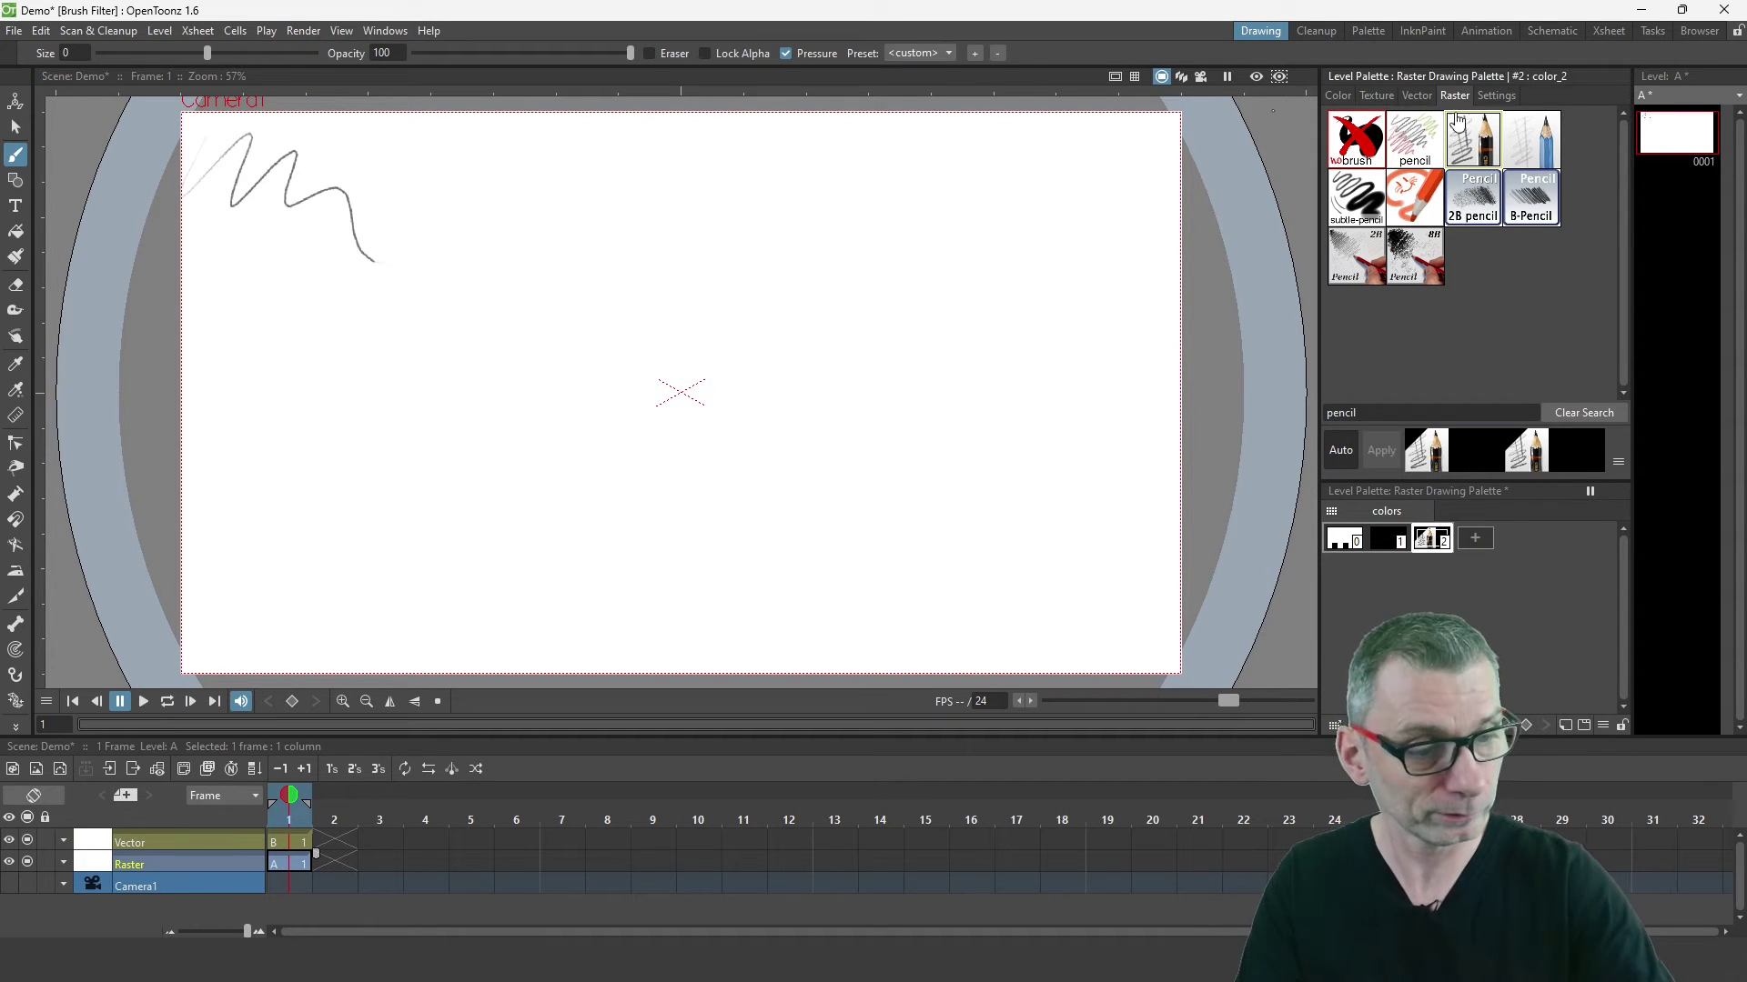
click(1531, 138)
drag(227, 302, 482, 321)
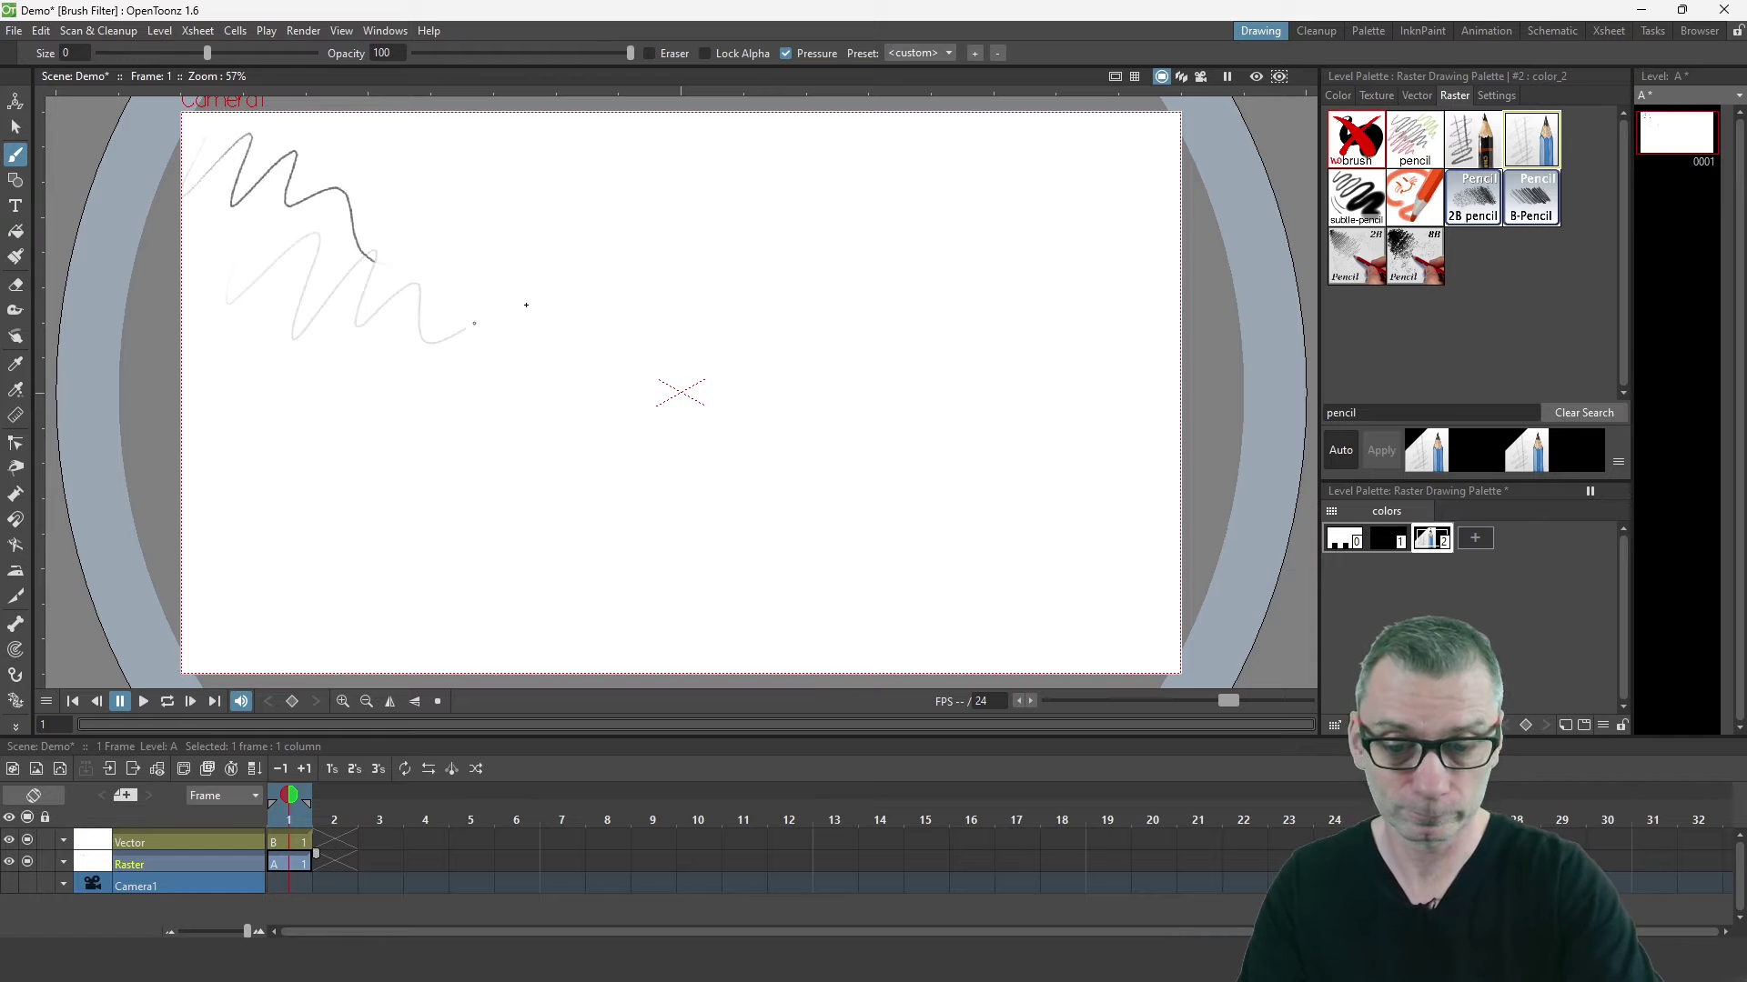
click(1391, 411)
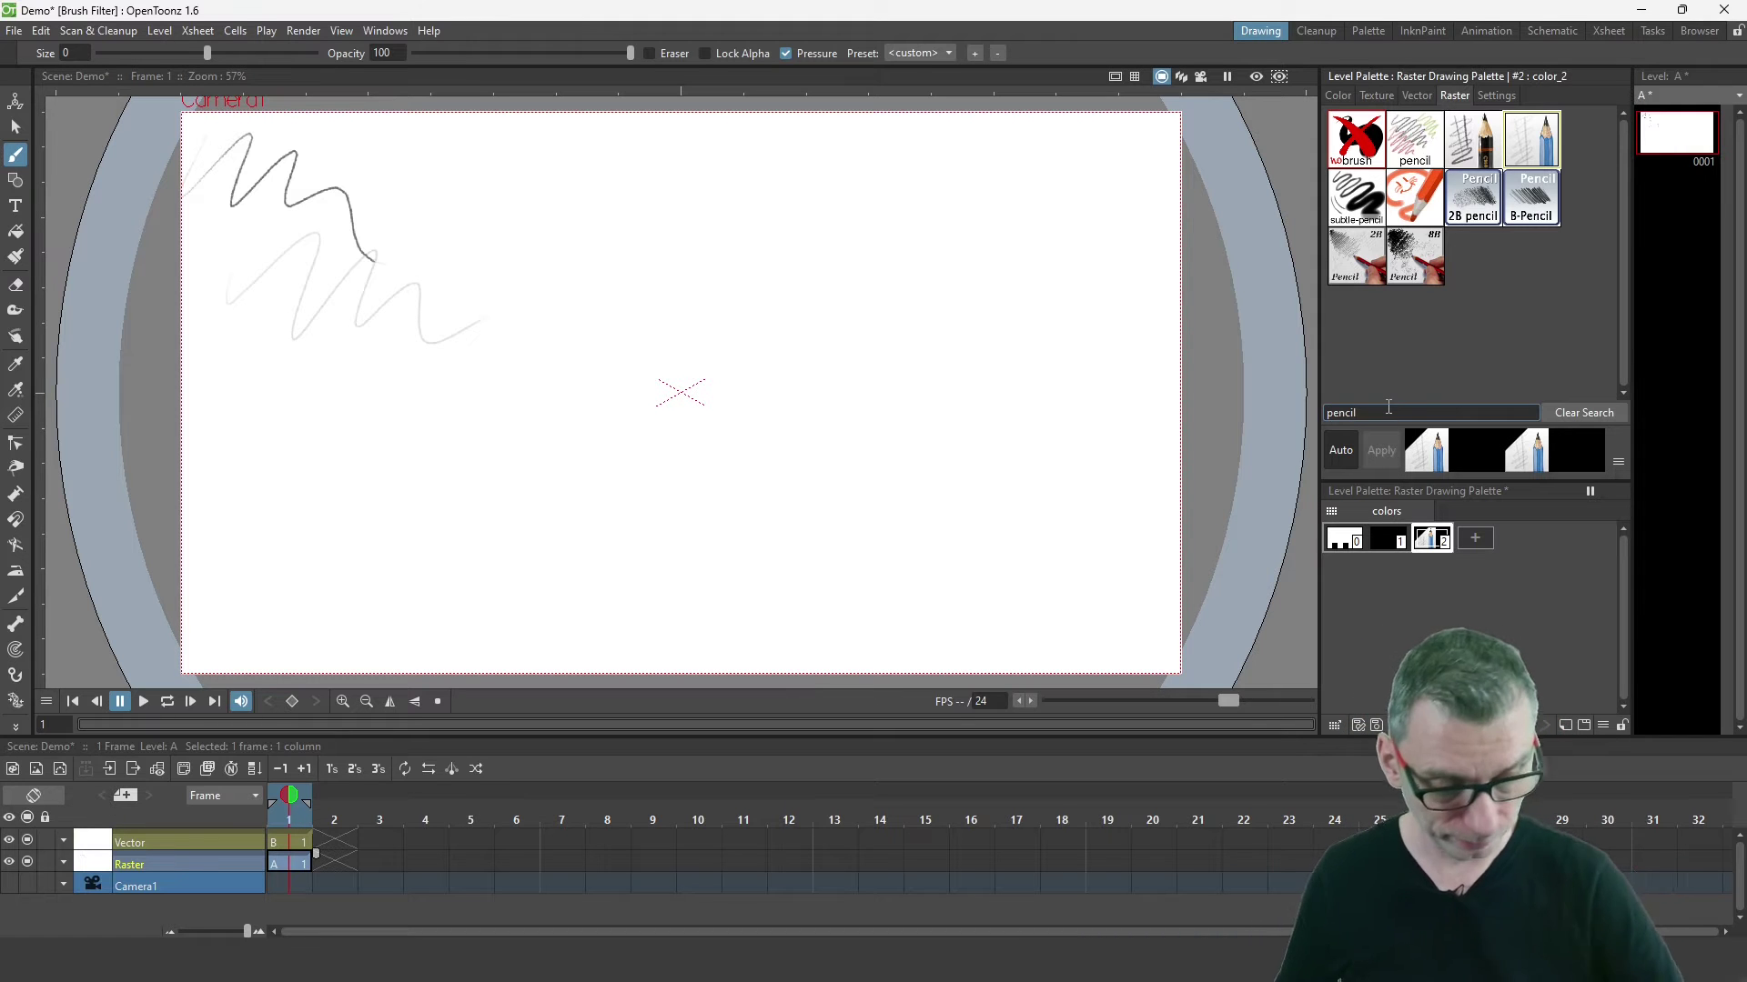
Step: Search 'chalk' and draw a thick chalk zigzag across the canvas
text(chalk)
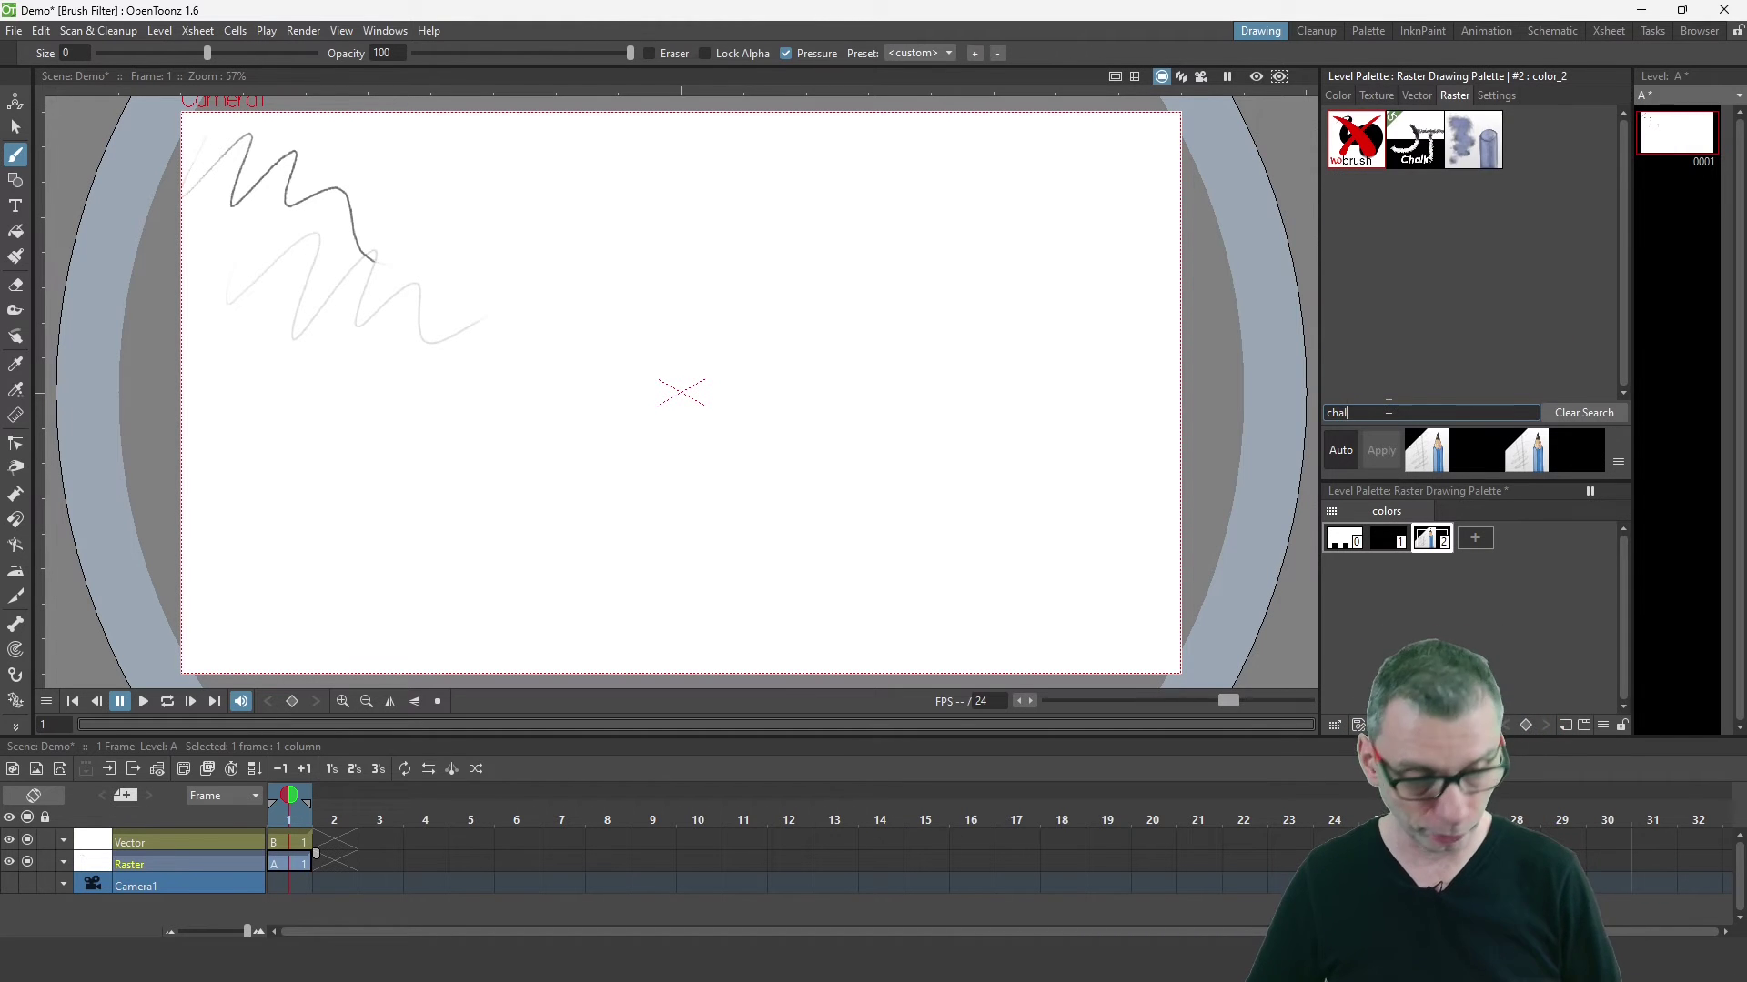
click(1471, 149)
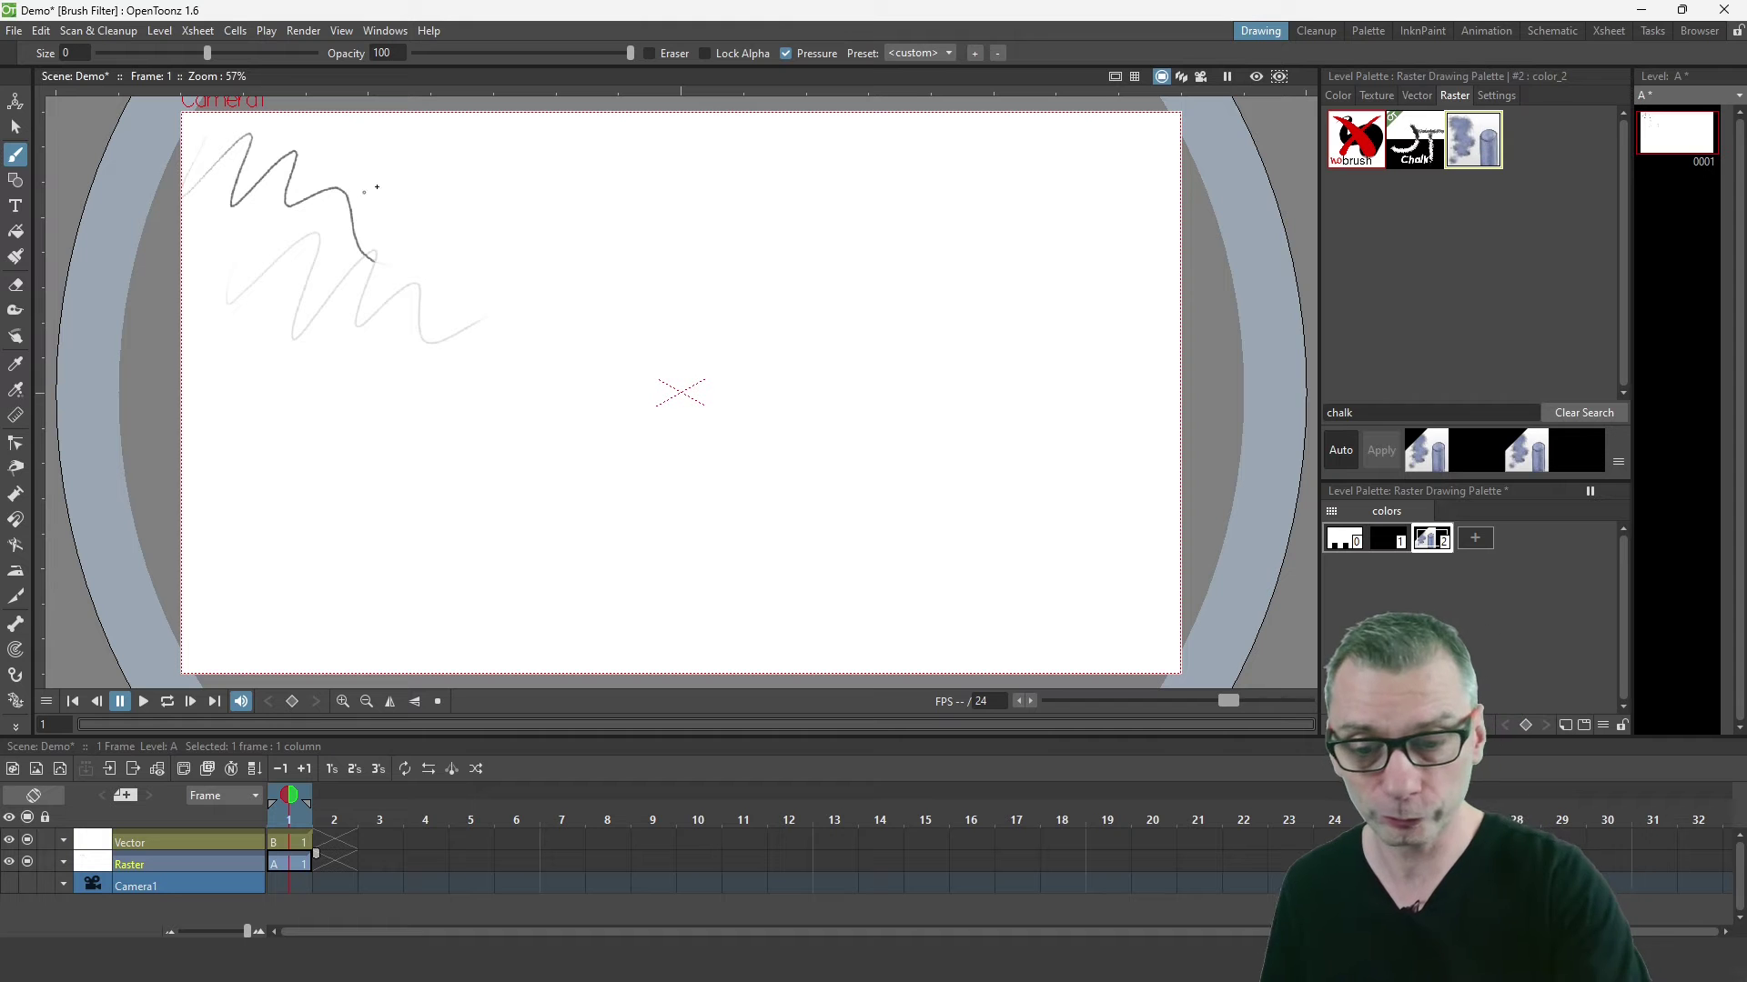
mouse_move(401, 171)
mouse_down()
mouse_move(435, 216)
mouse_move(641, 289)
mouse_up()
Step: Switch the search to charcoal and draw a tail on the W stroke plus a lower charcoal zigzag
click(1382, 412)
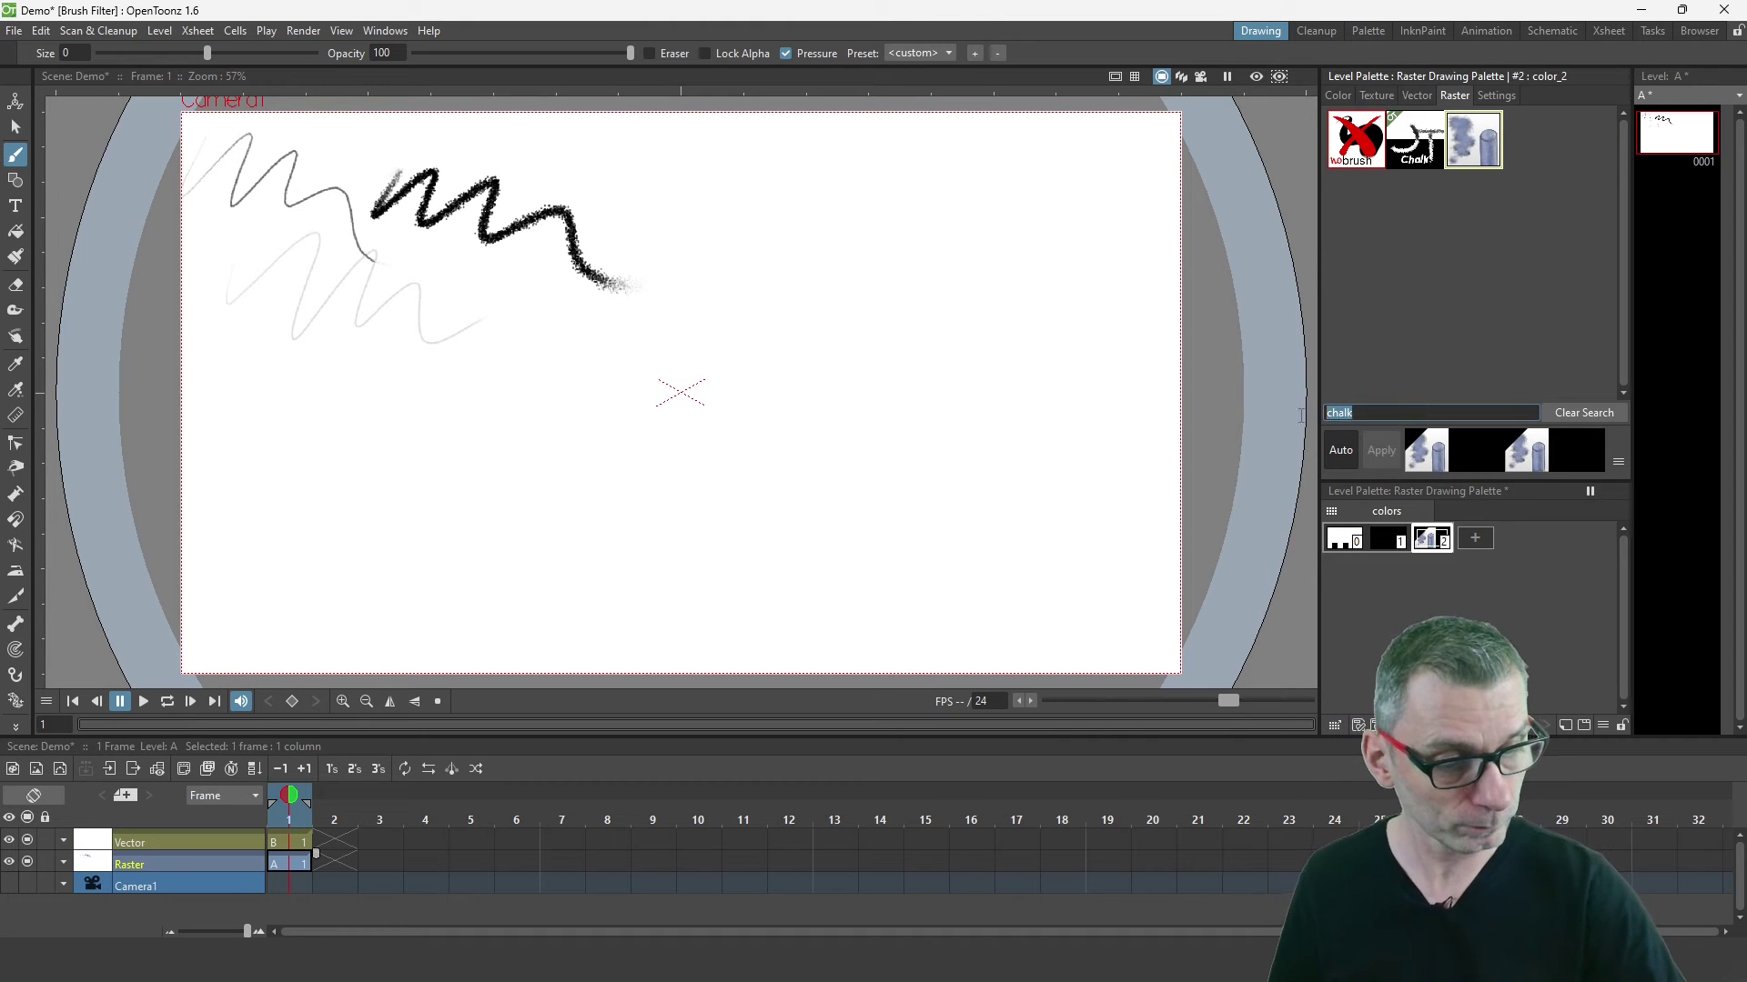
key(BackSpace)
key(BackSpace)
key(BackSpace)
key(BackSpace)
text(c)
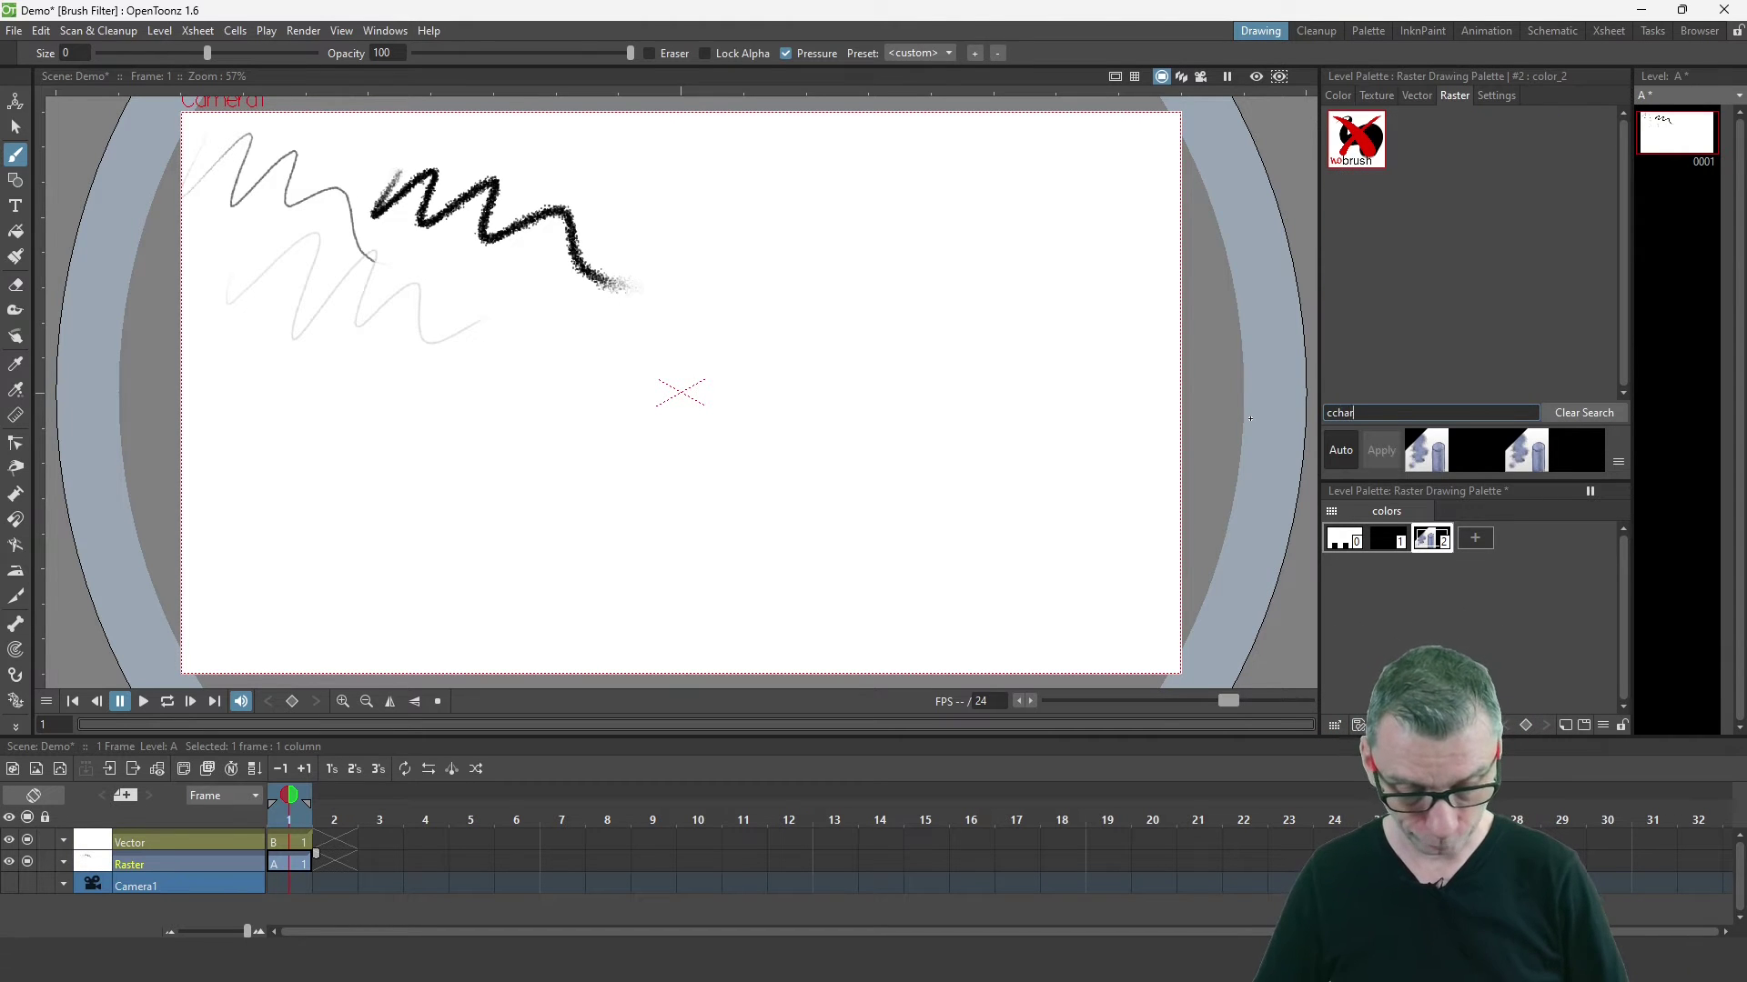
key(BackSpace)
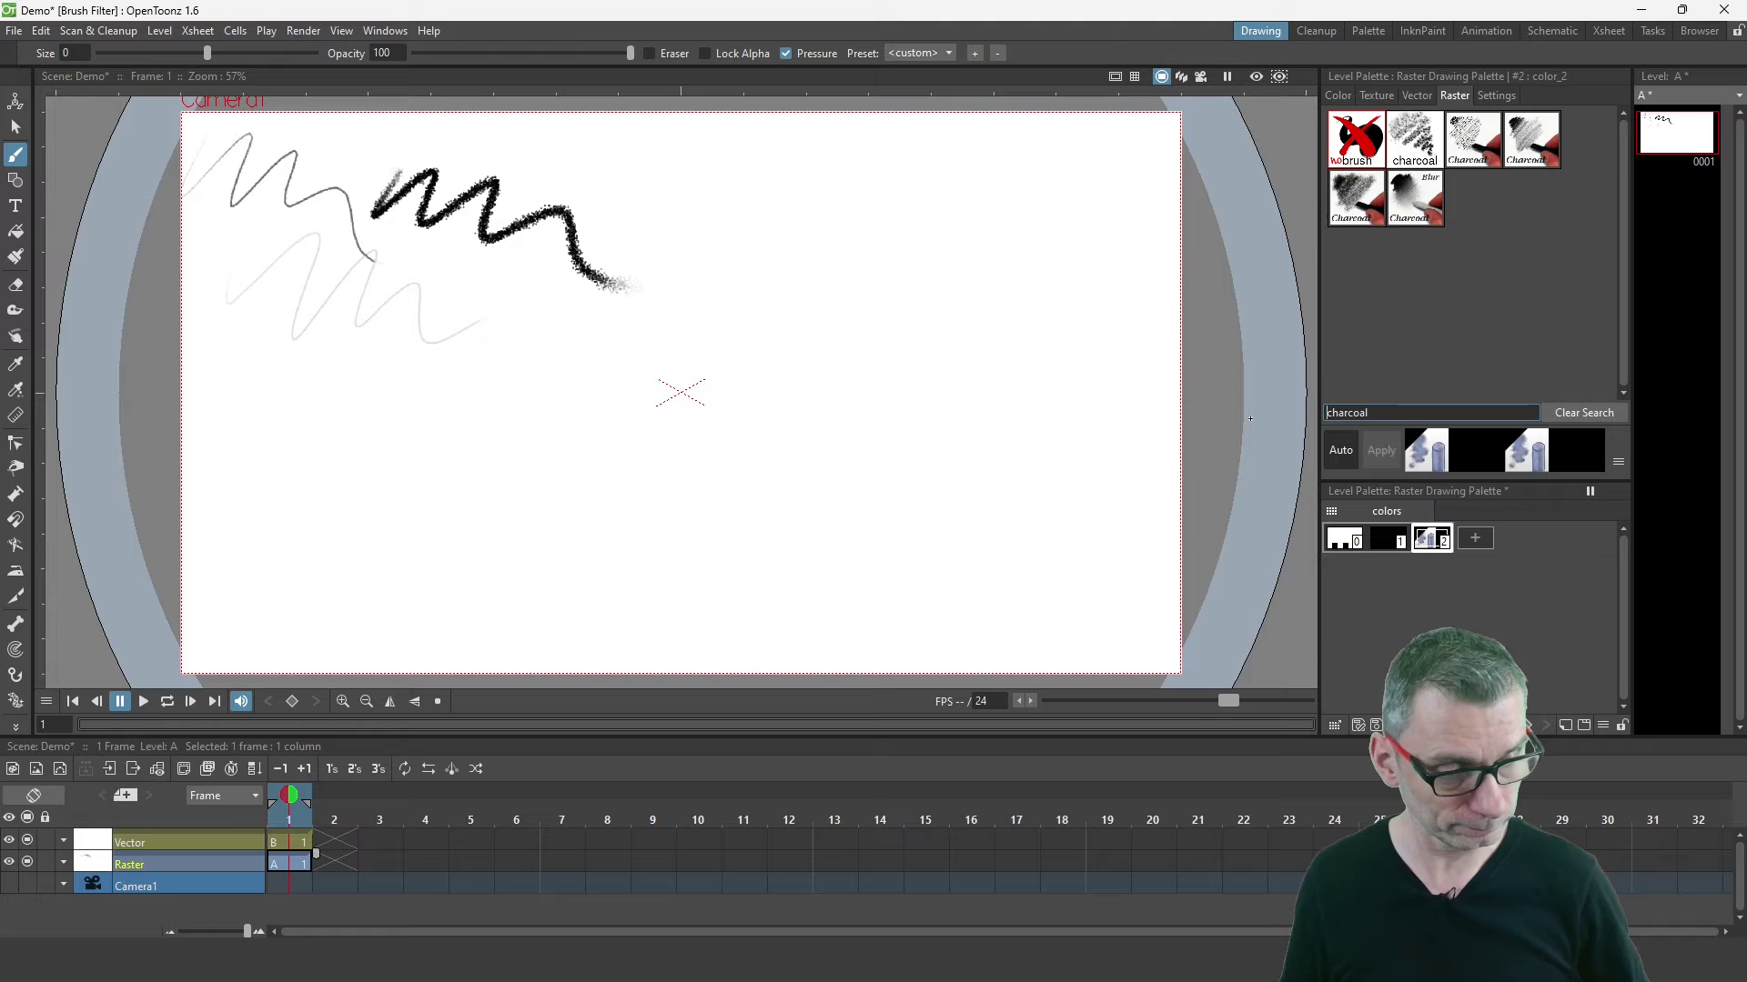
click(1421, 154)
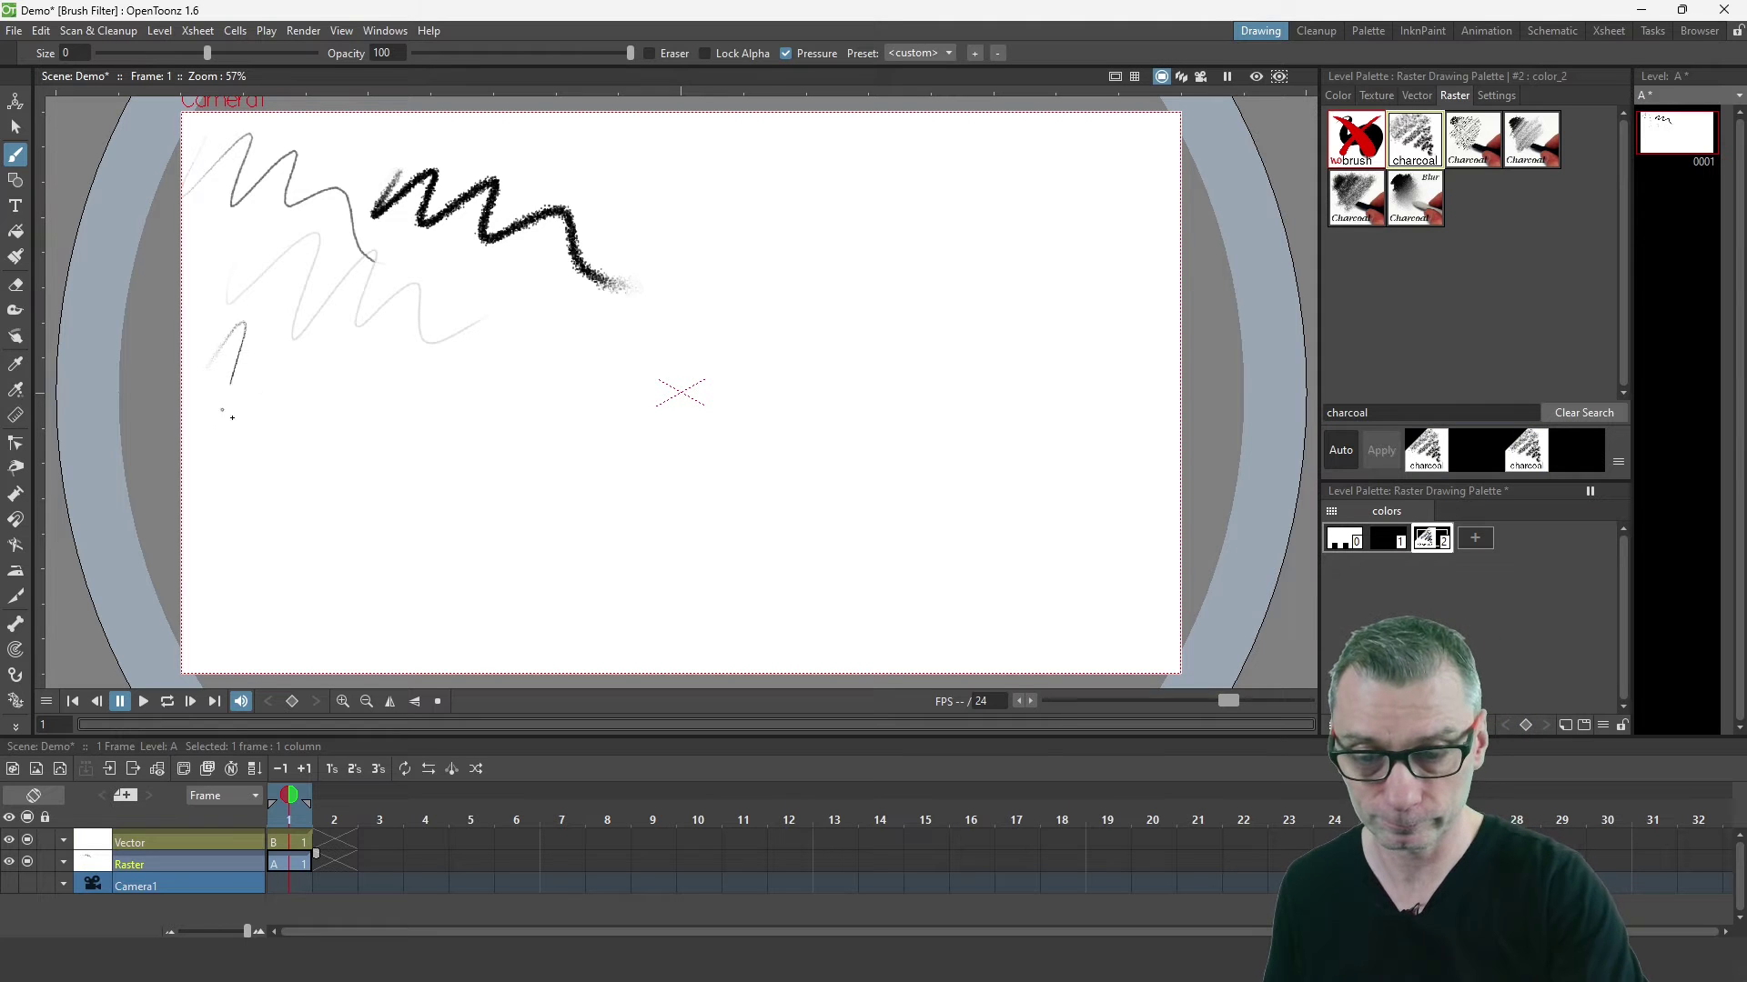
drag(376, 433, 446, 443)
mouse_move(193, 426)
mouse_down()
mouse_move(277, 436)
mouse_move(414, 518)
mouse_up()
click(1385, 410)
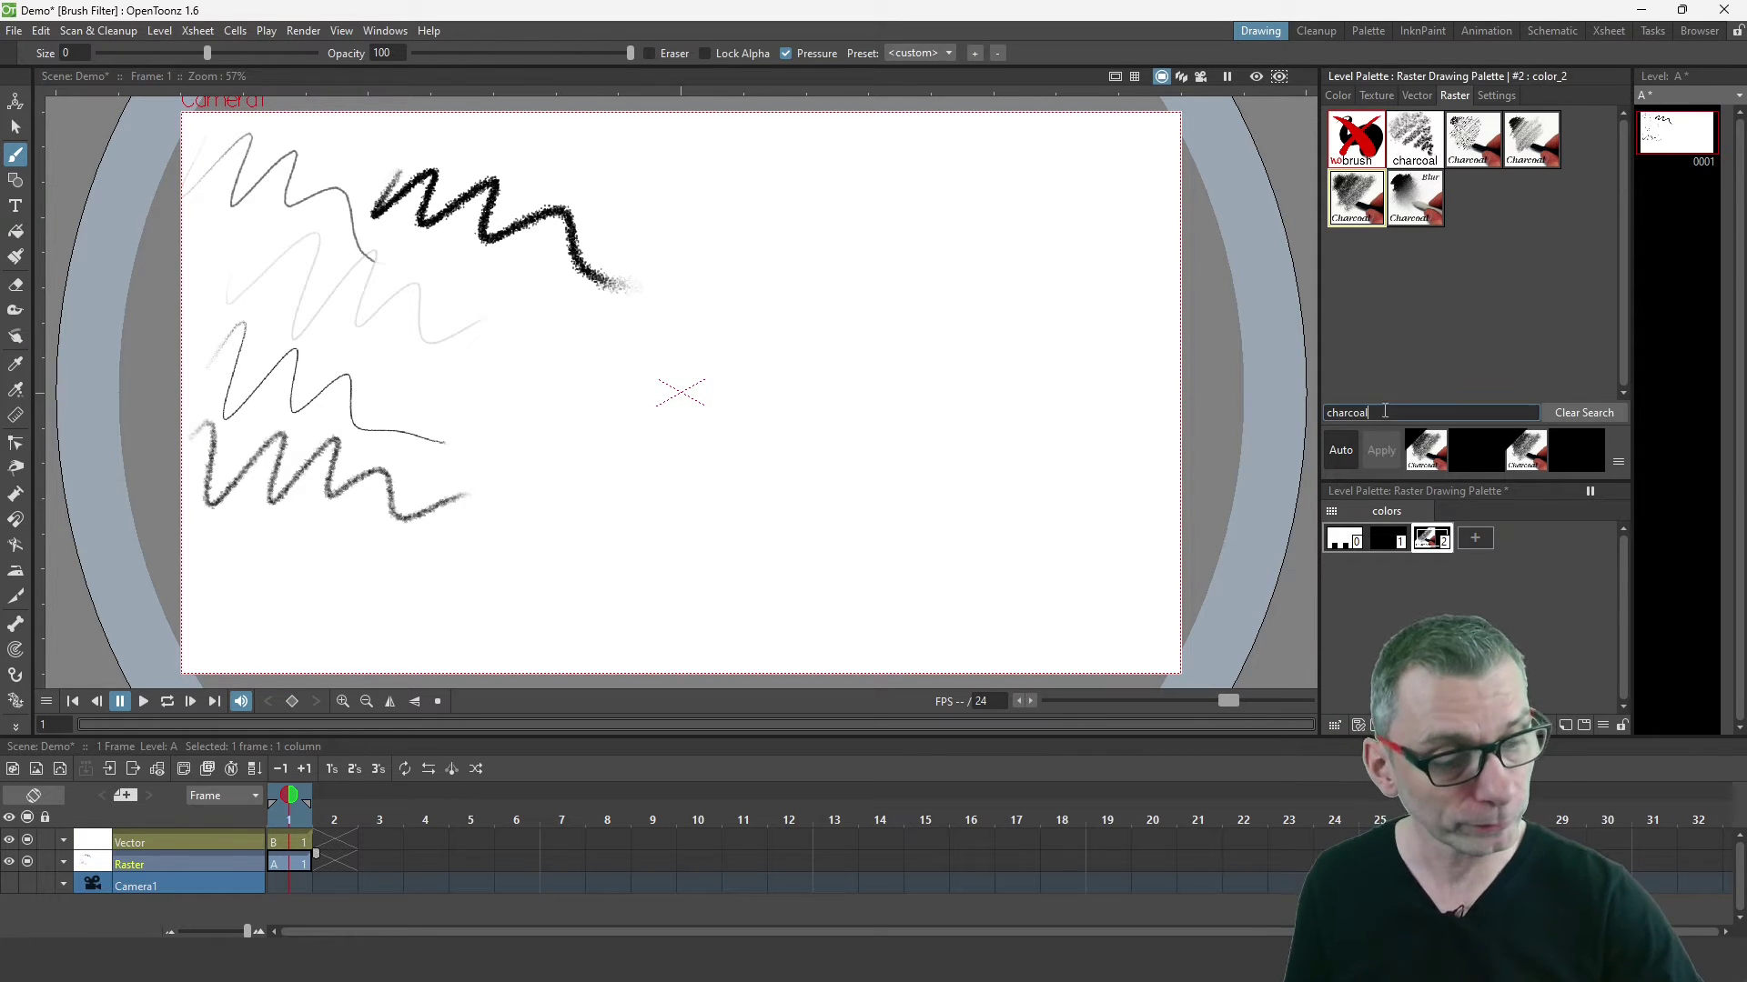
Step: Filter brushes by 'erase' and erase the chalk zigzag's left part and lower tail
text(erase)
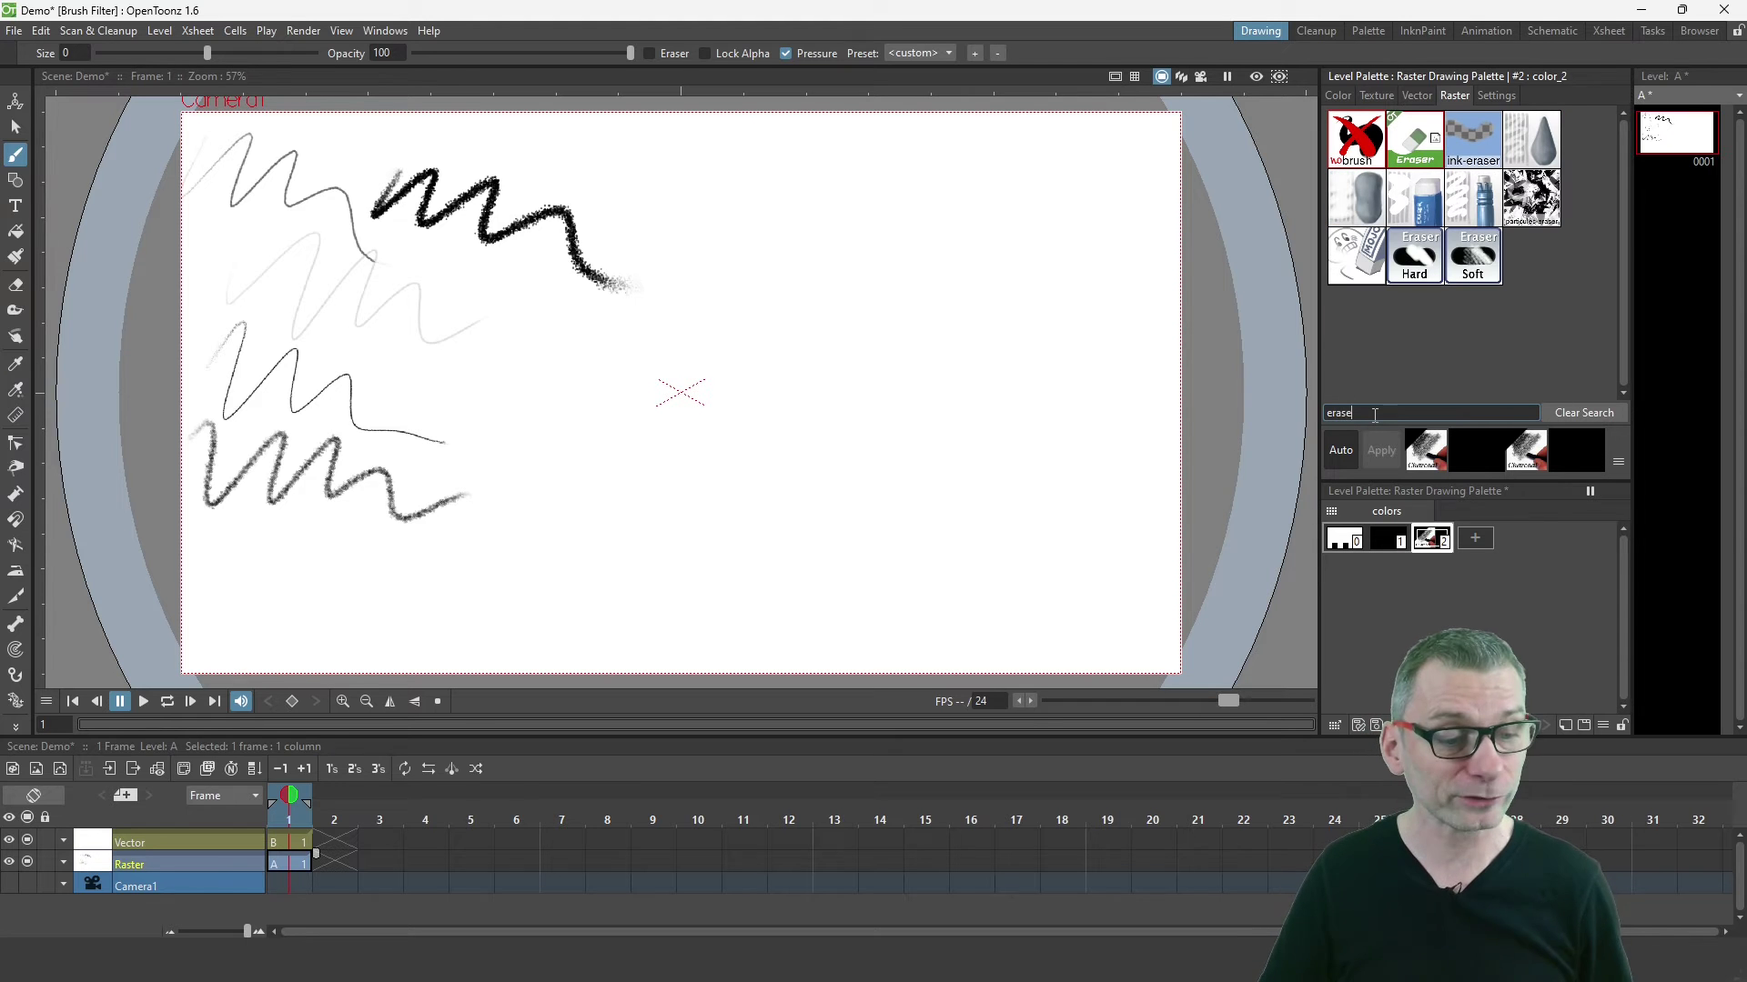
click(1425, 216)
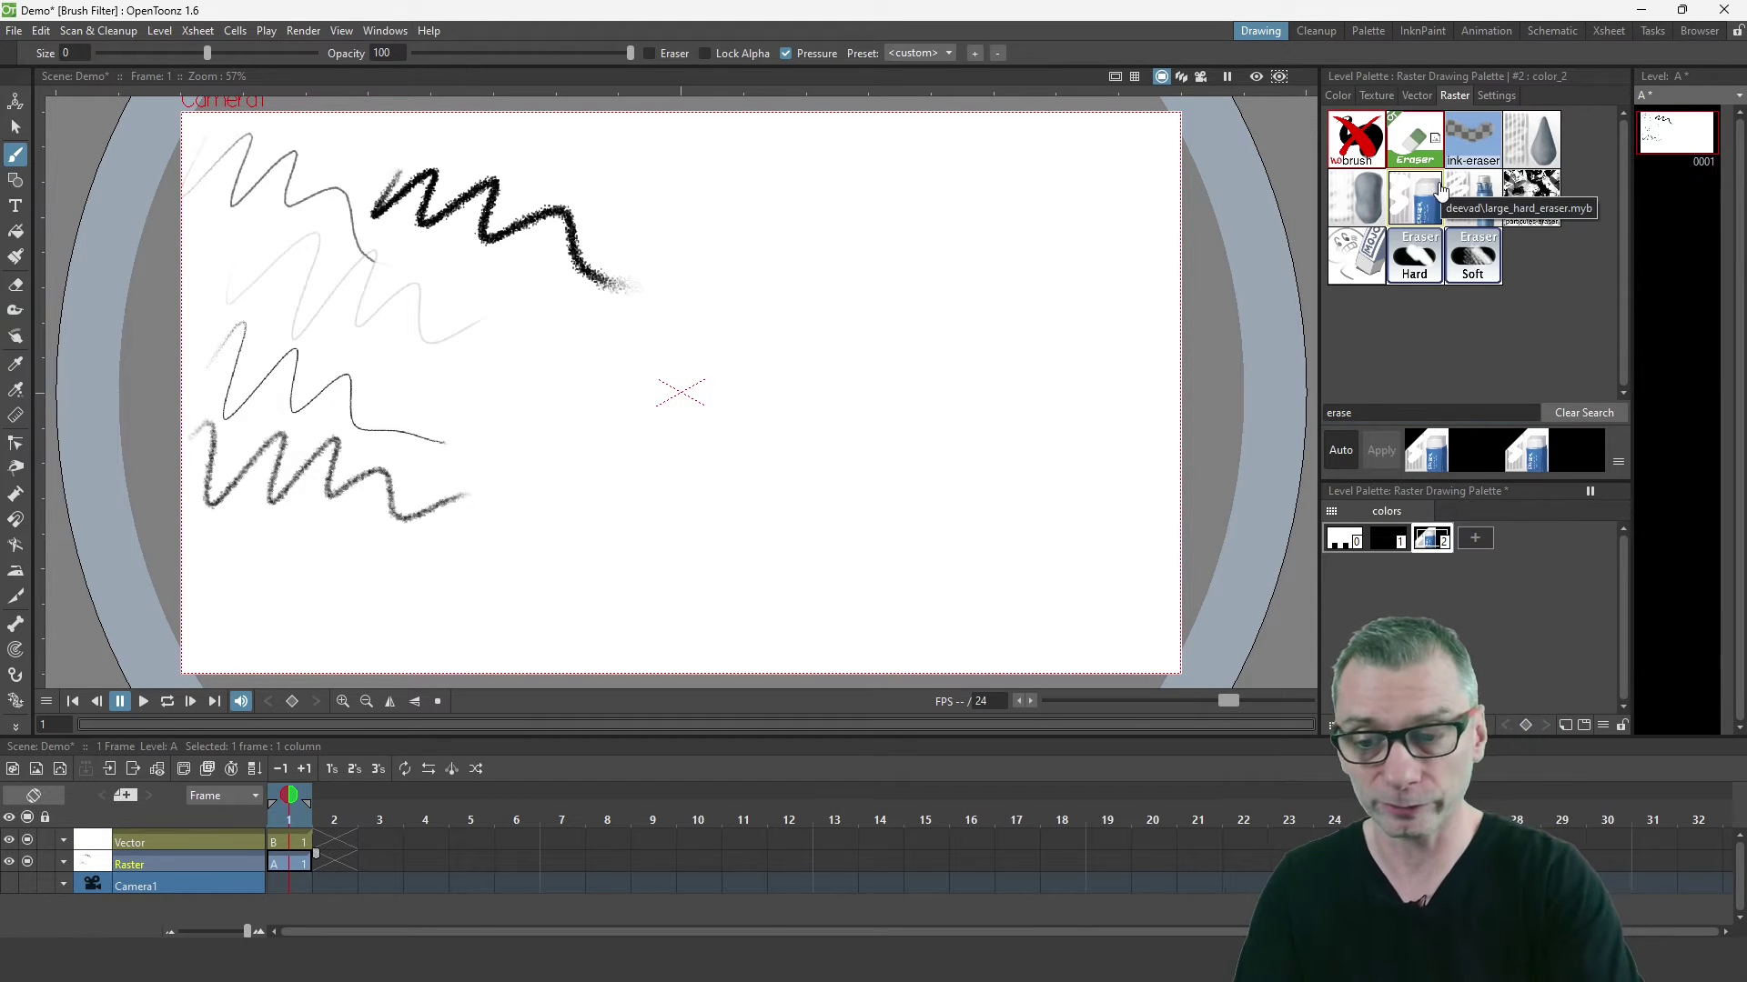
drag(414, 162, 498, 138)
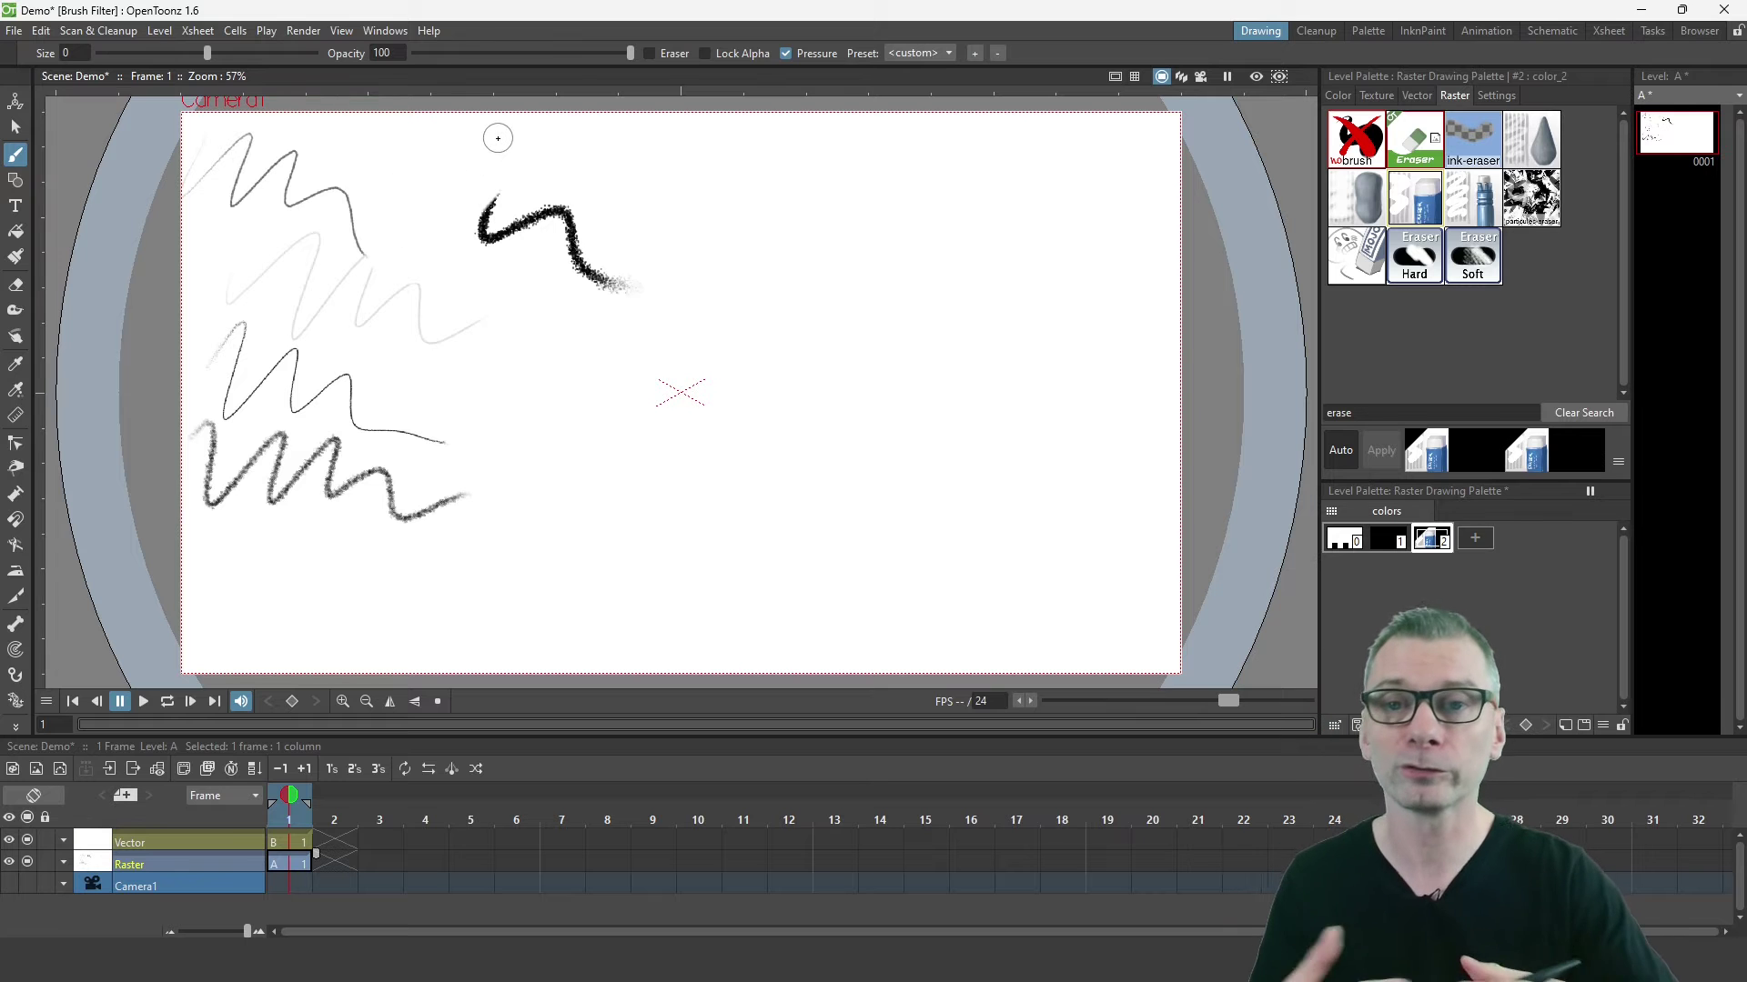
click(1365, 209)
mouse_move(597, 242)
mouse_down()
mouse_move(563, 285)
mouse_move(573, 252)
mouse_move(441, 324)
mouse_move(413, 319)
mouse_move(488, 234)
mouse_up()
Step: Fade the middle of the lower charcoal zigzag and select the thin hard eraser brush
mouse_move(305, 451)
mouse_down()
mouse_move(433, 510)
mouse_move(472, 498)
mouse_up()
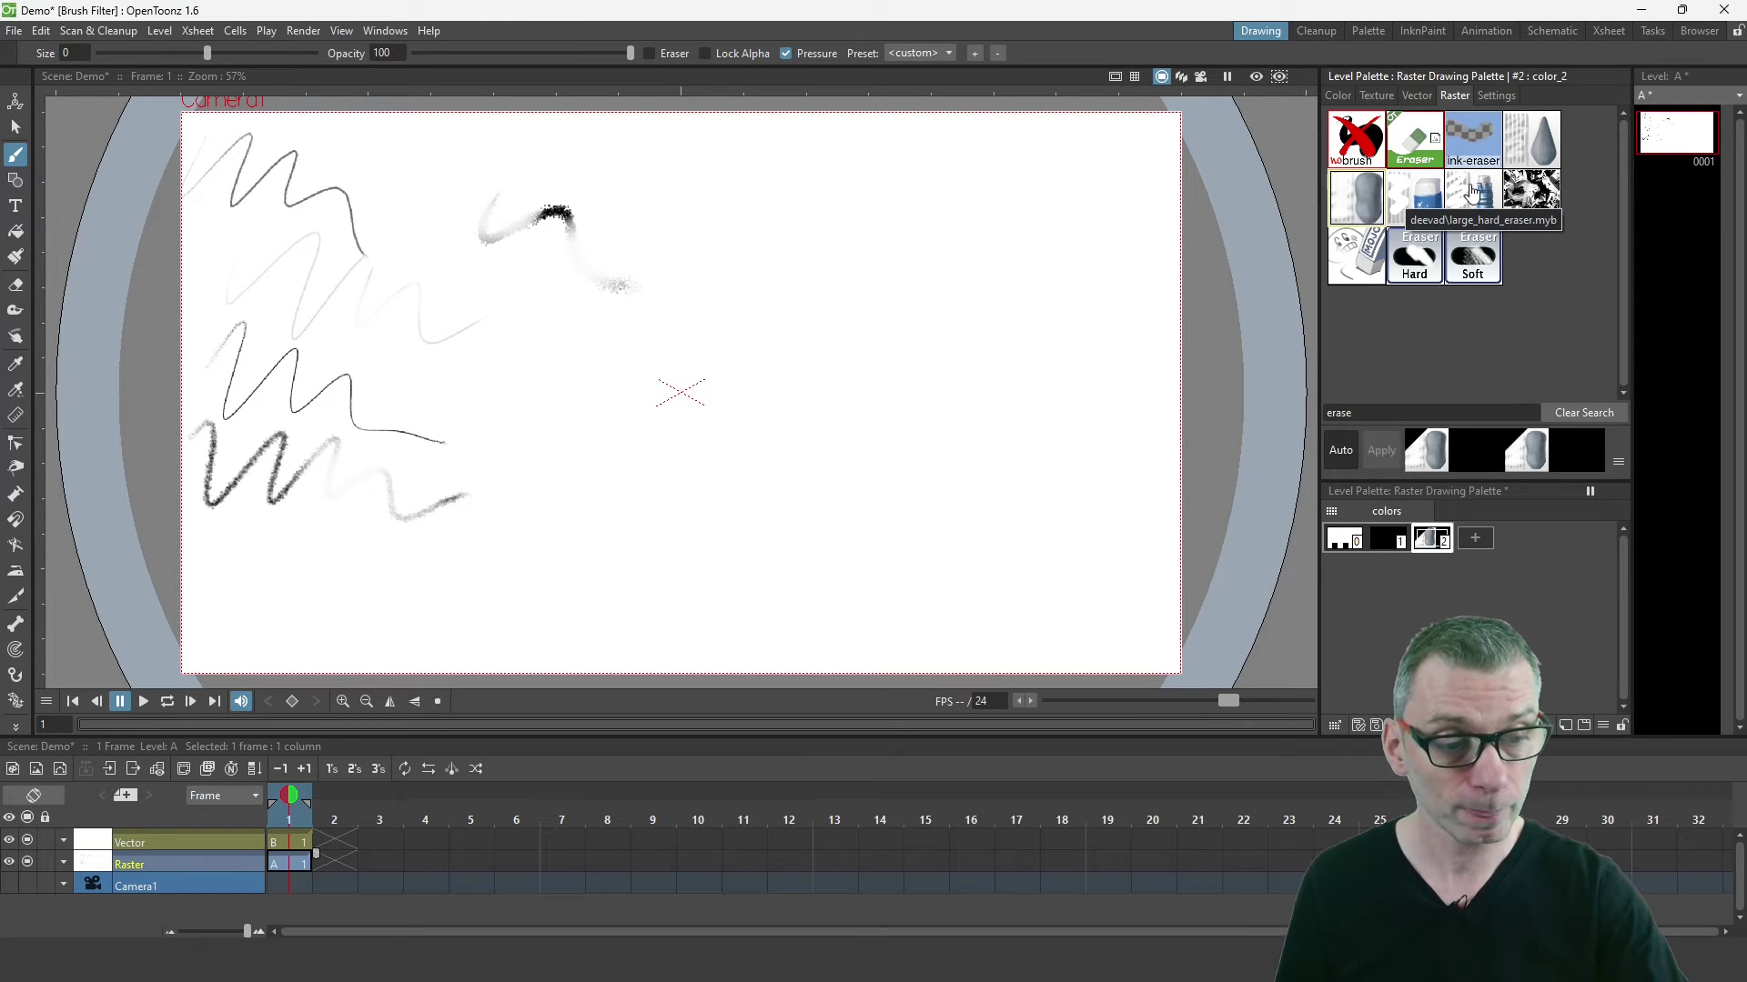
click(1470, 193)
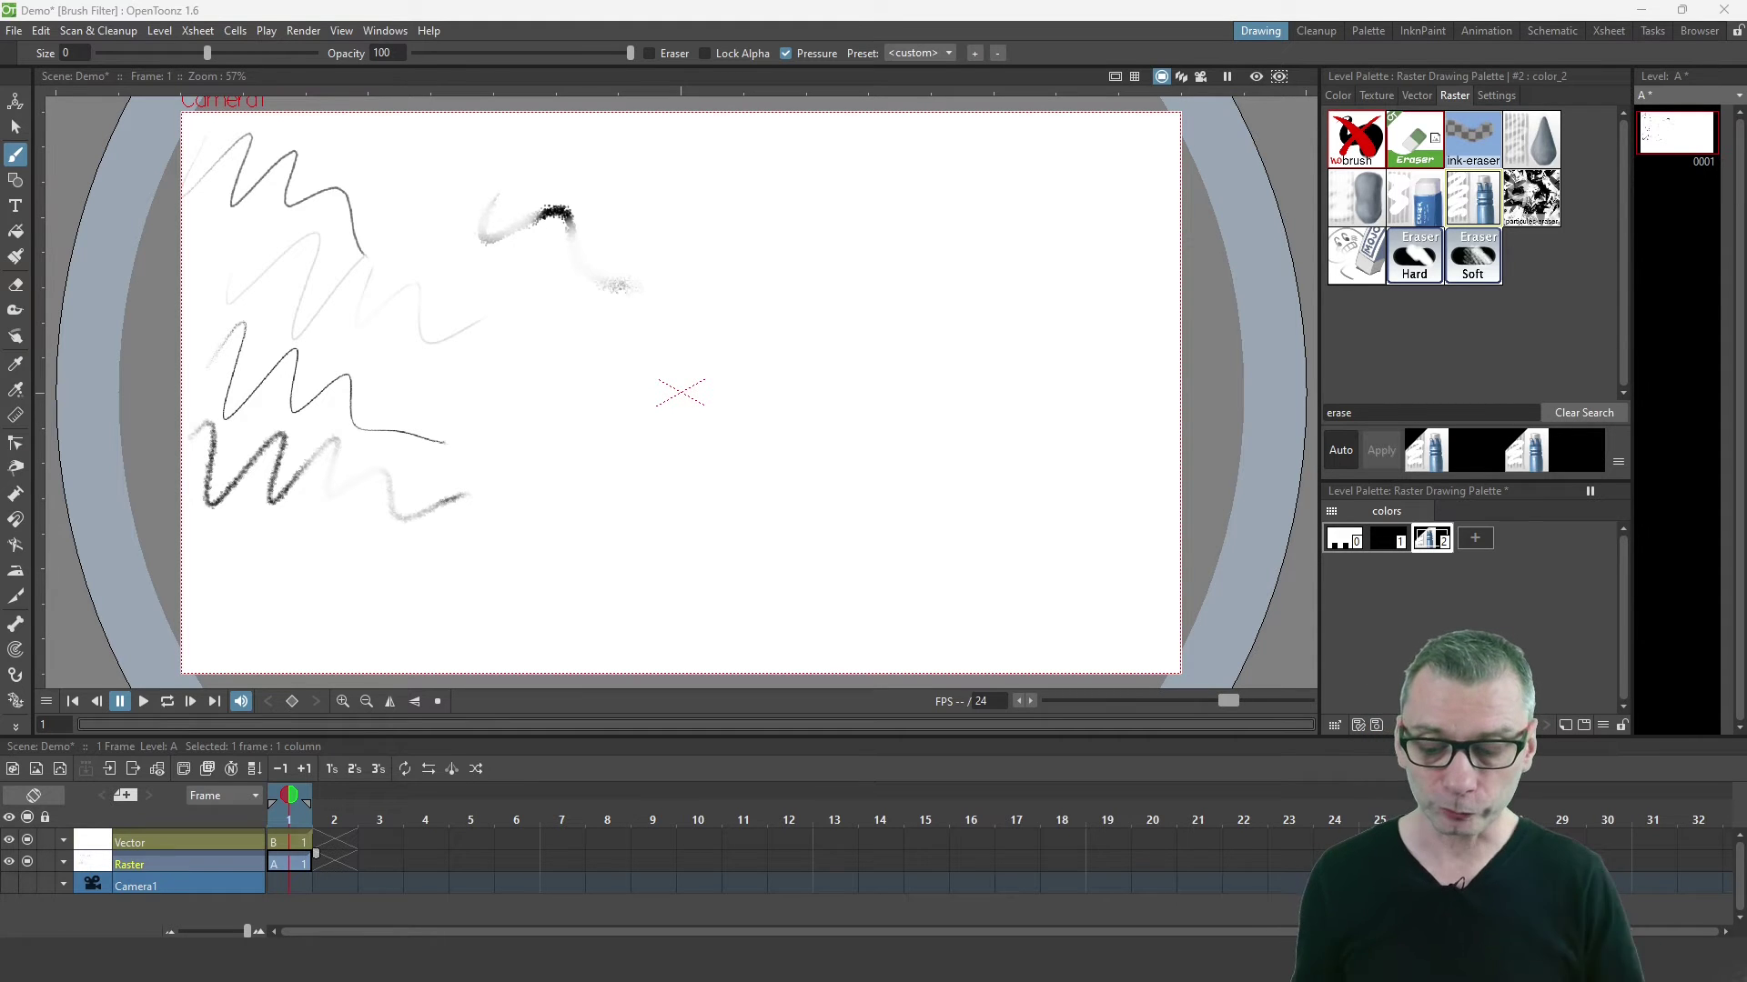
key(alt+Tab)
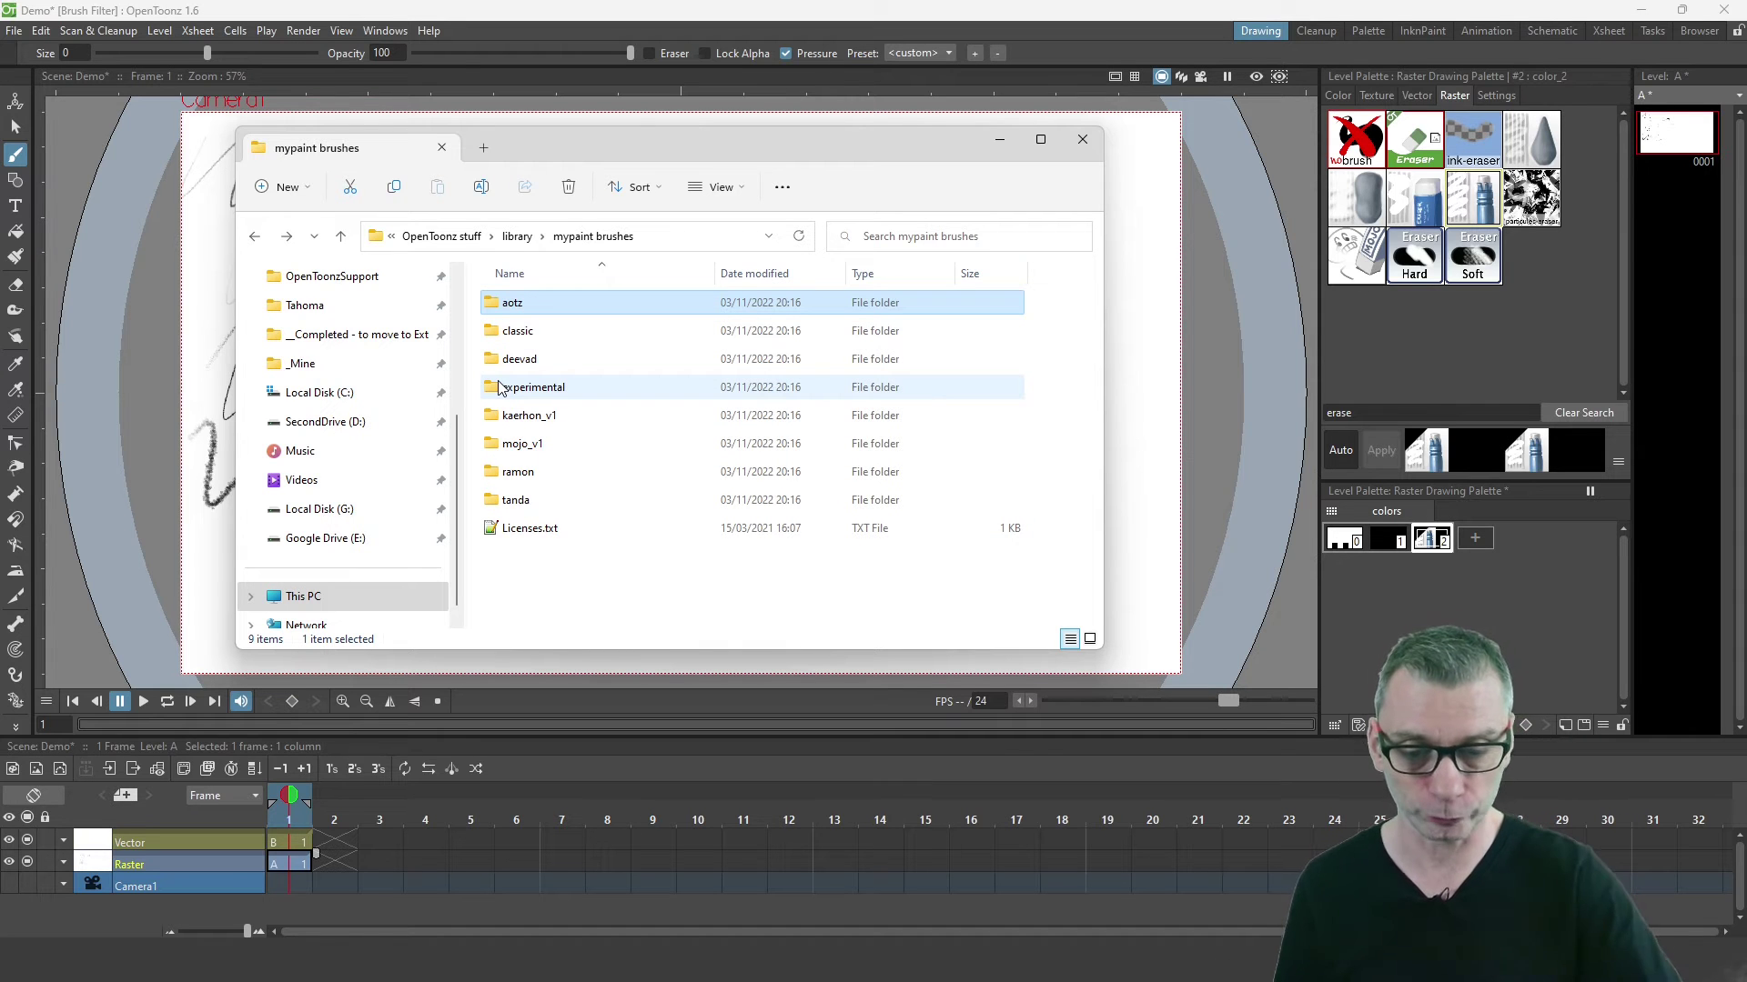
Step: Browse the aotz folder's .myb brush files, return to mypaint brushes, then go back to OpenToonz
double_click(514, 305)
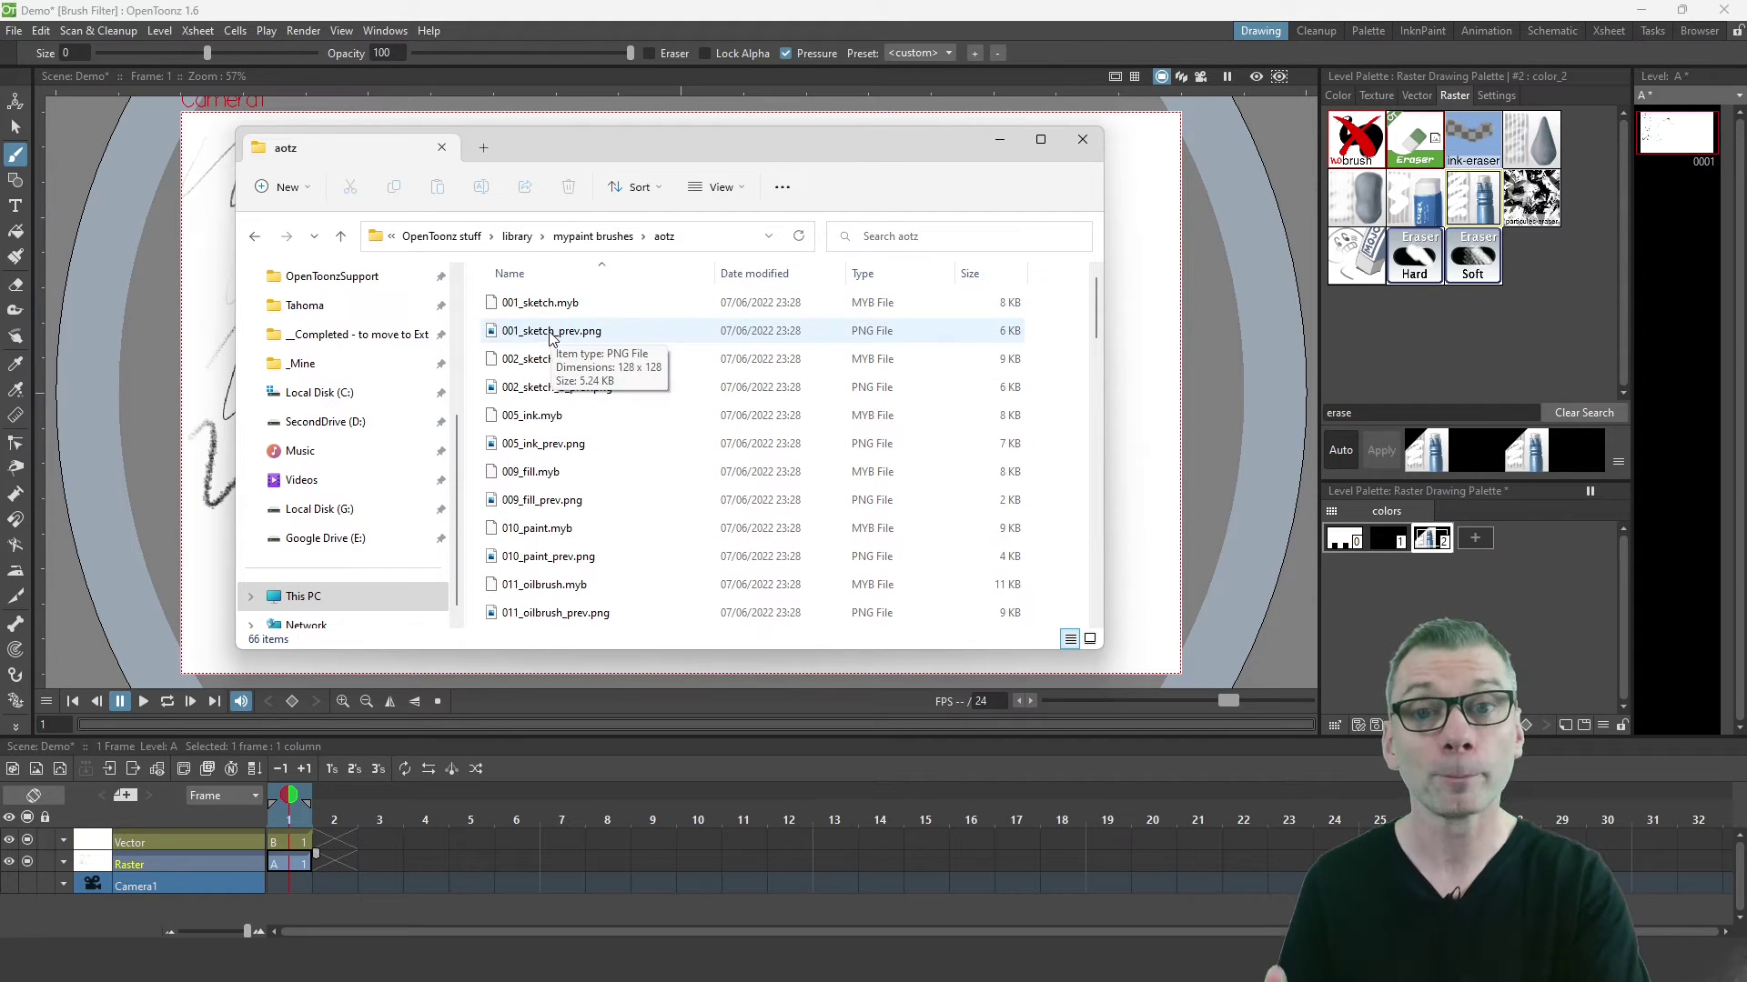
click(596, 237)
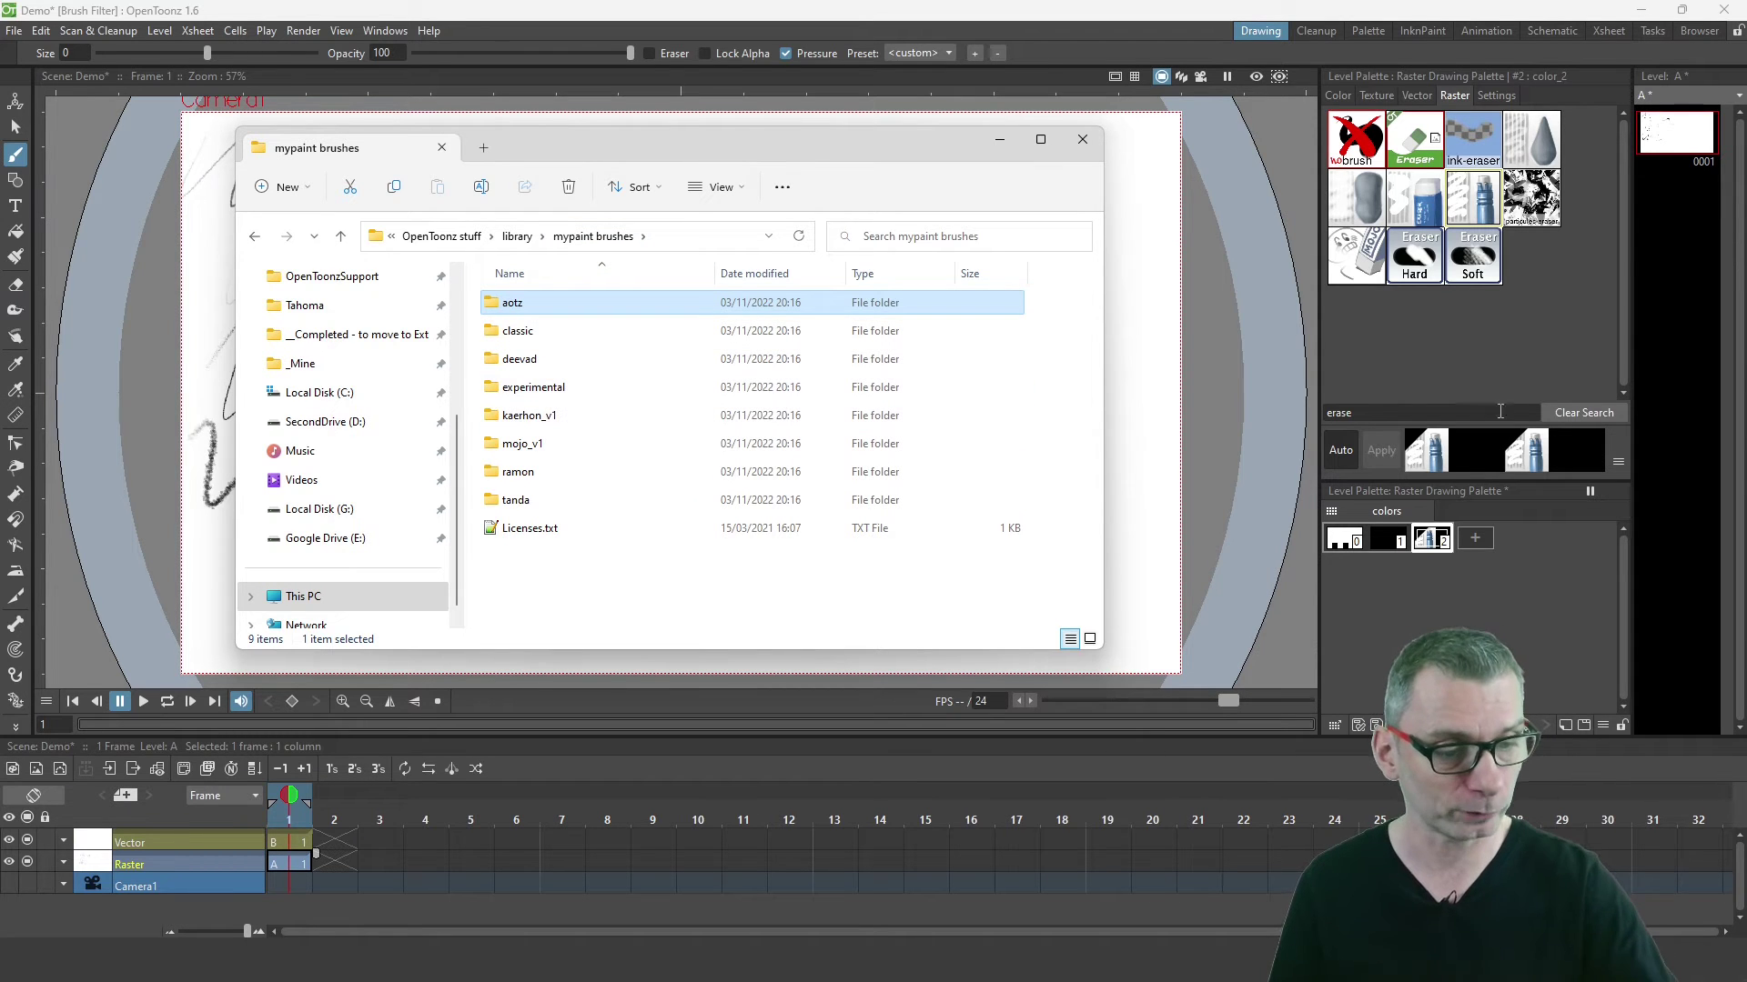
click(1373, 414)
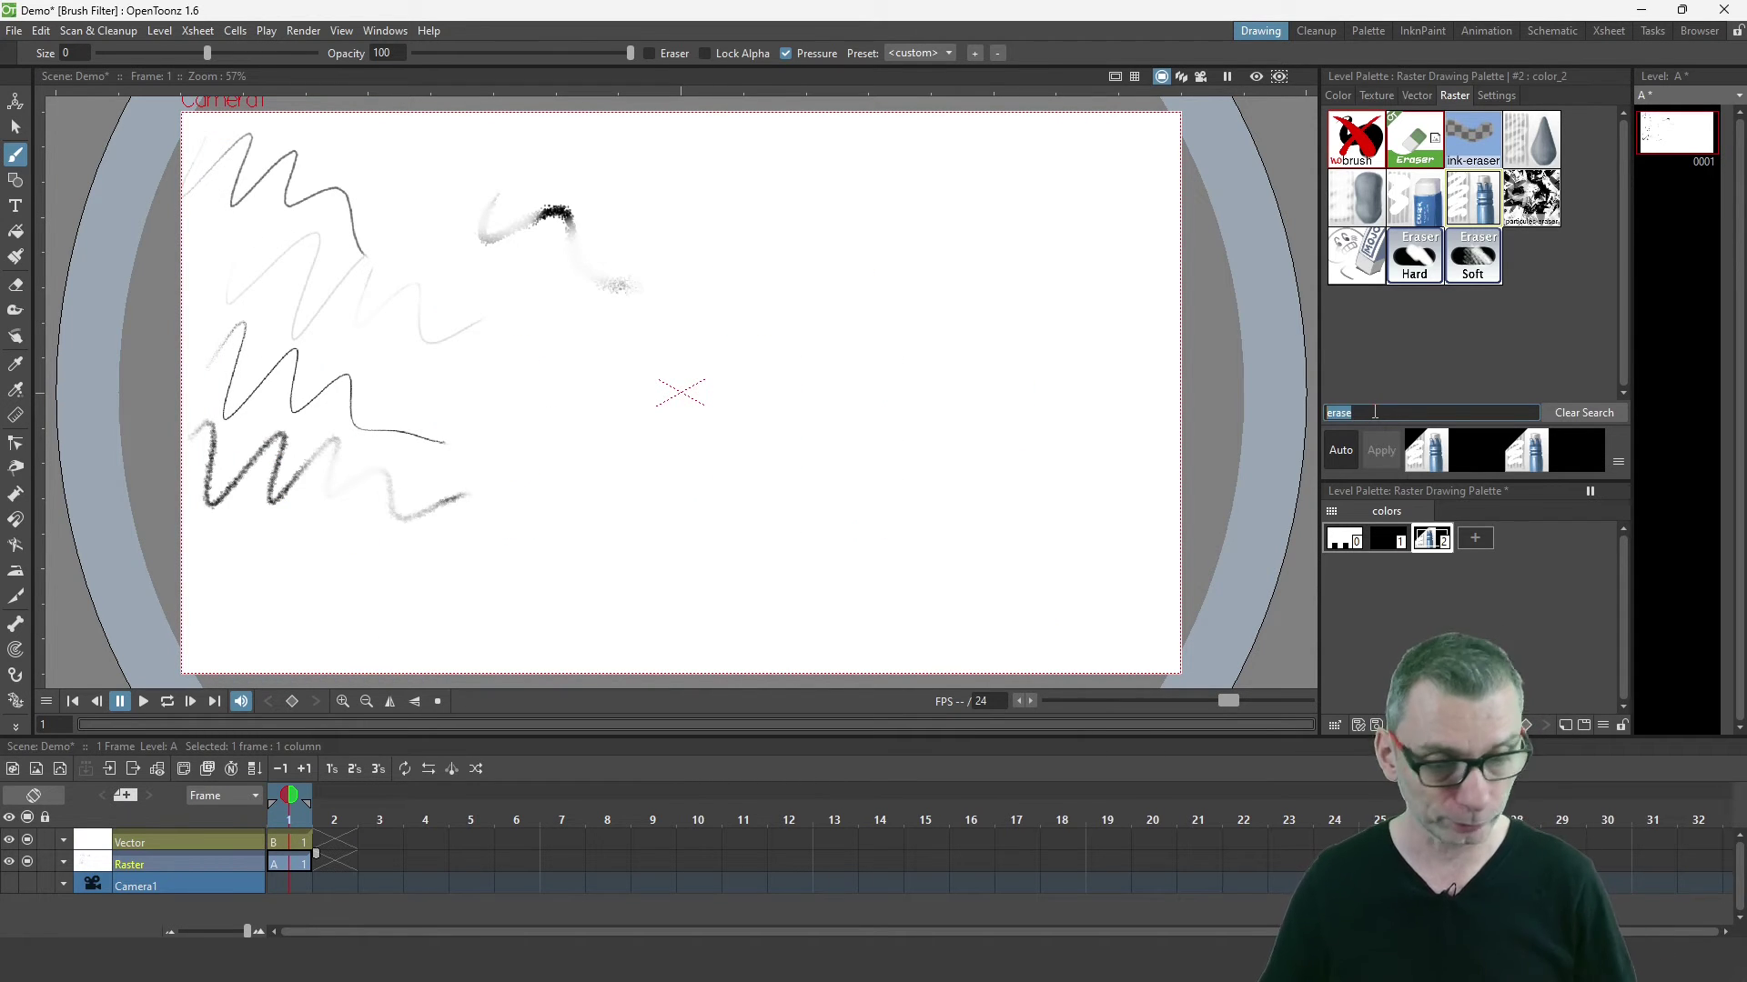
Step: Search 'experi' and scroll through experimental brushes such as bubble, fur, glow and leaves
text(experim)
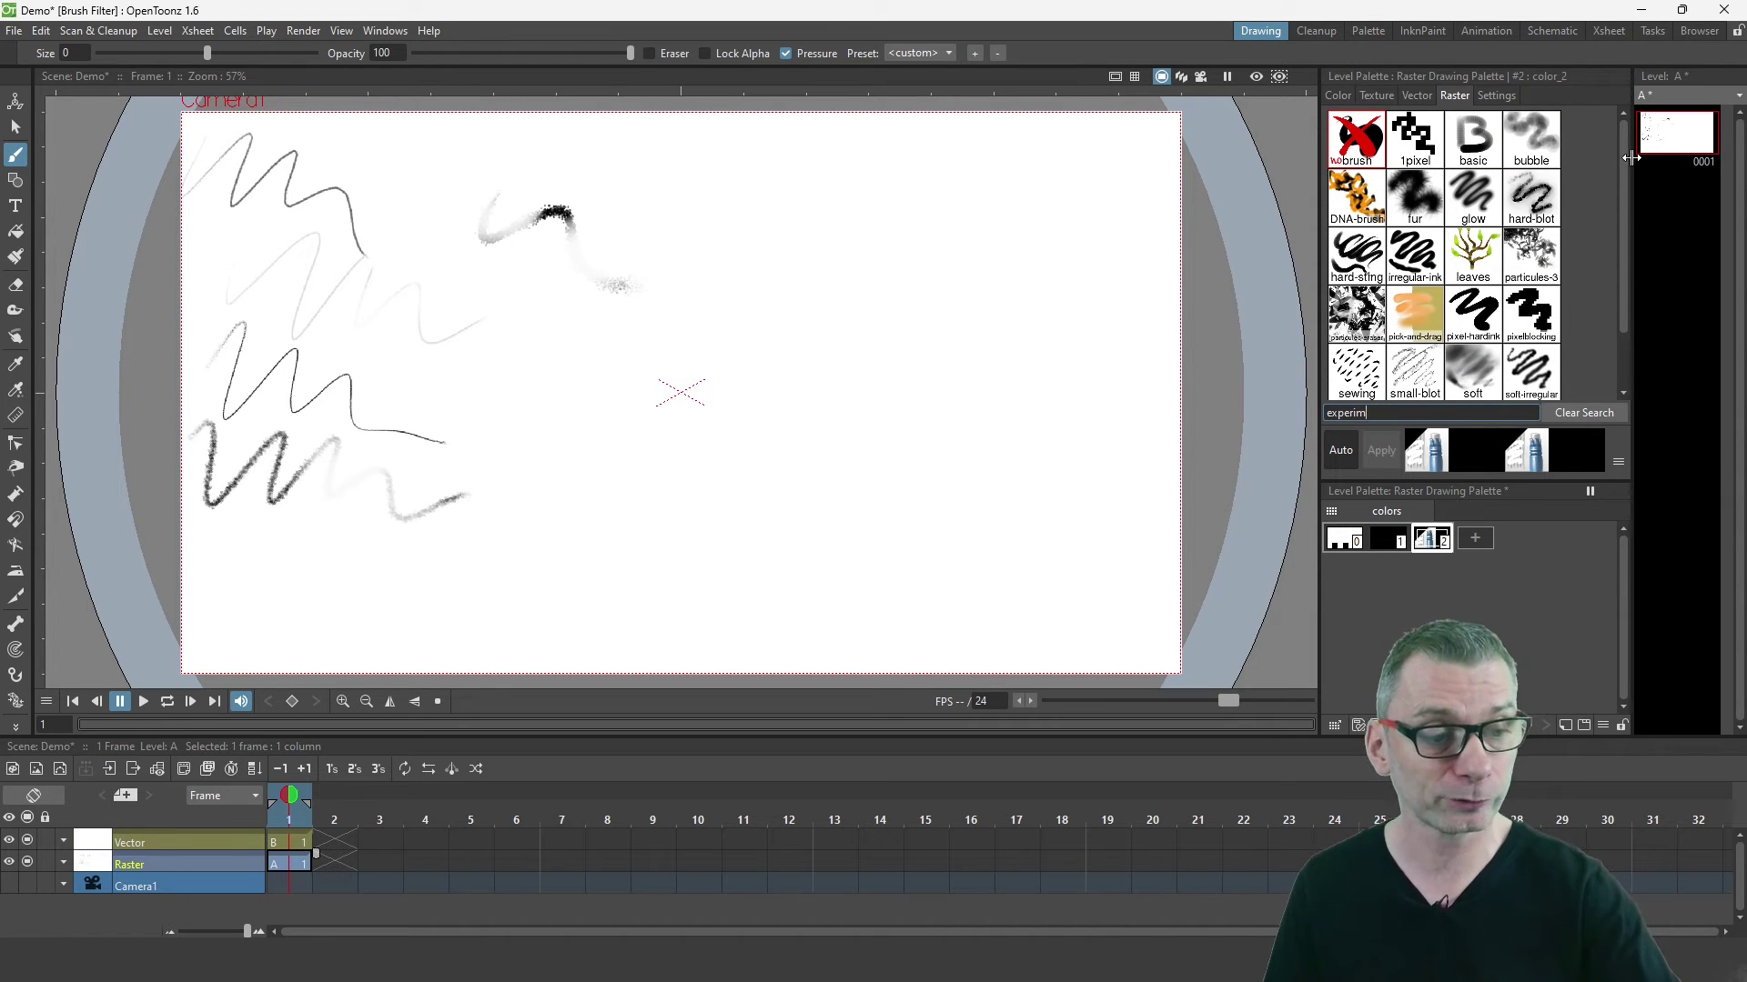
mouse_move(1624, 162)
mouse_down()
mouse_move(1623, 314)
mouse_move(1603, 122)
mouse_up()
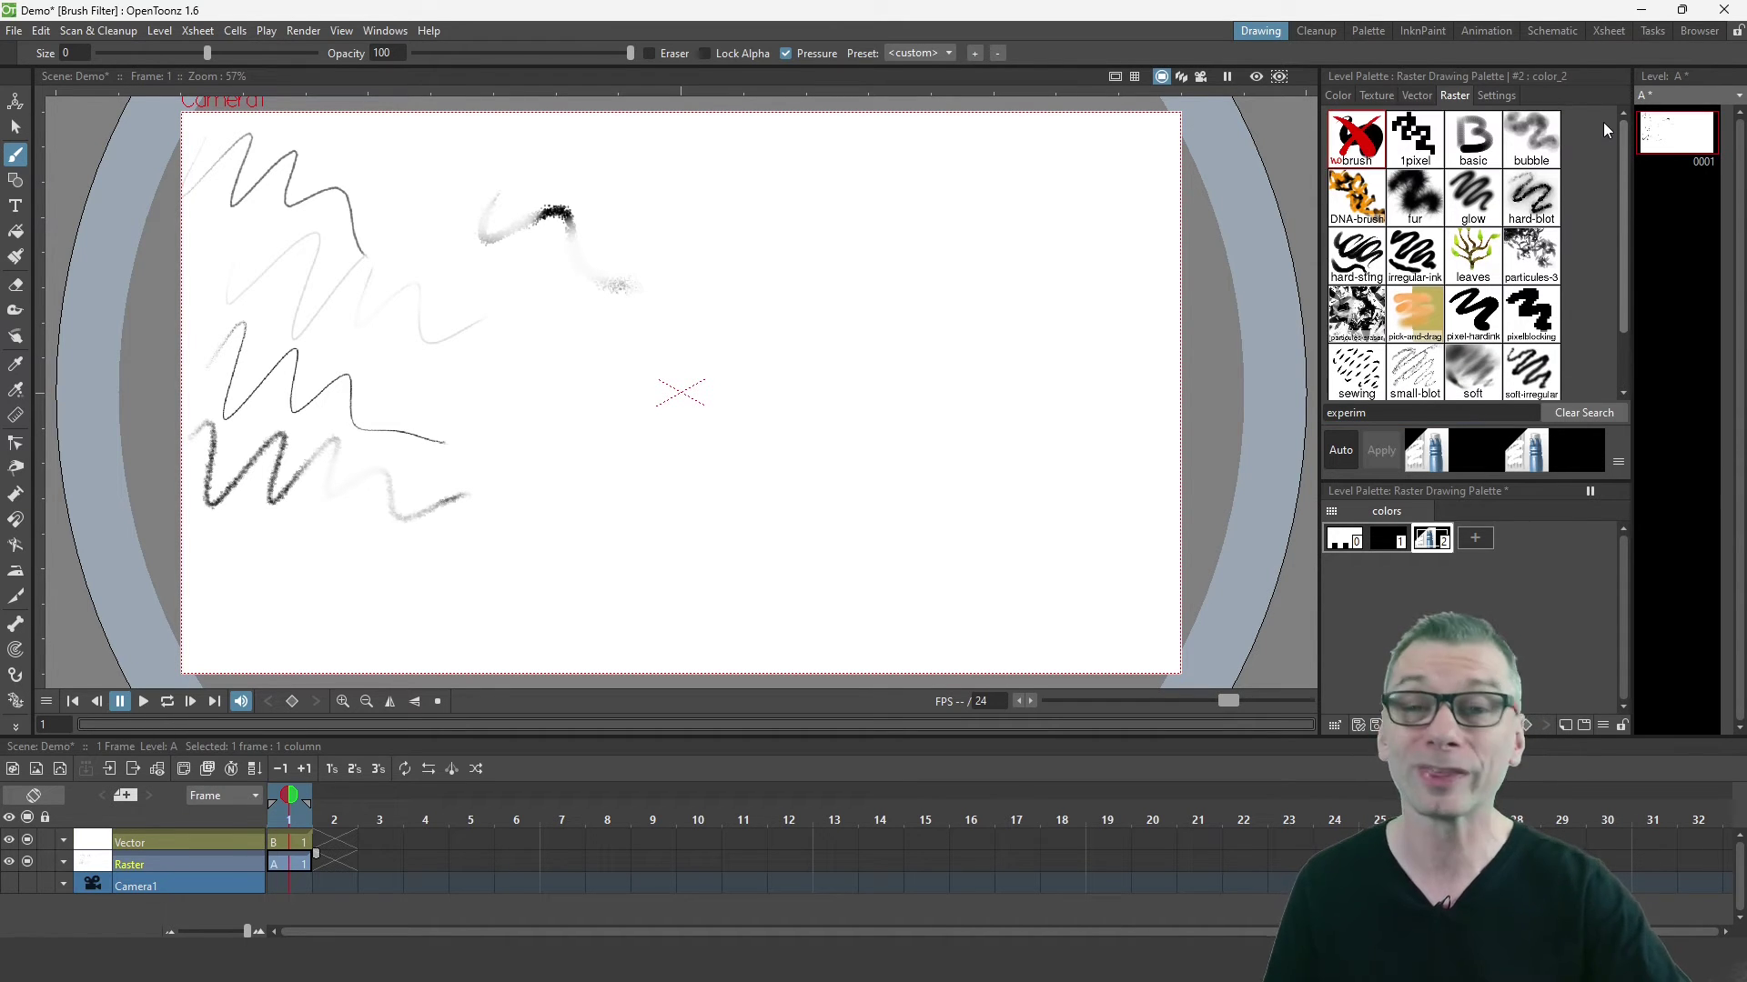
Step: Pin the leaves brush to the top and clear the search
right_click(1475, 257)
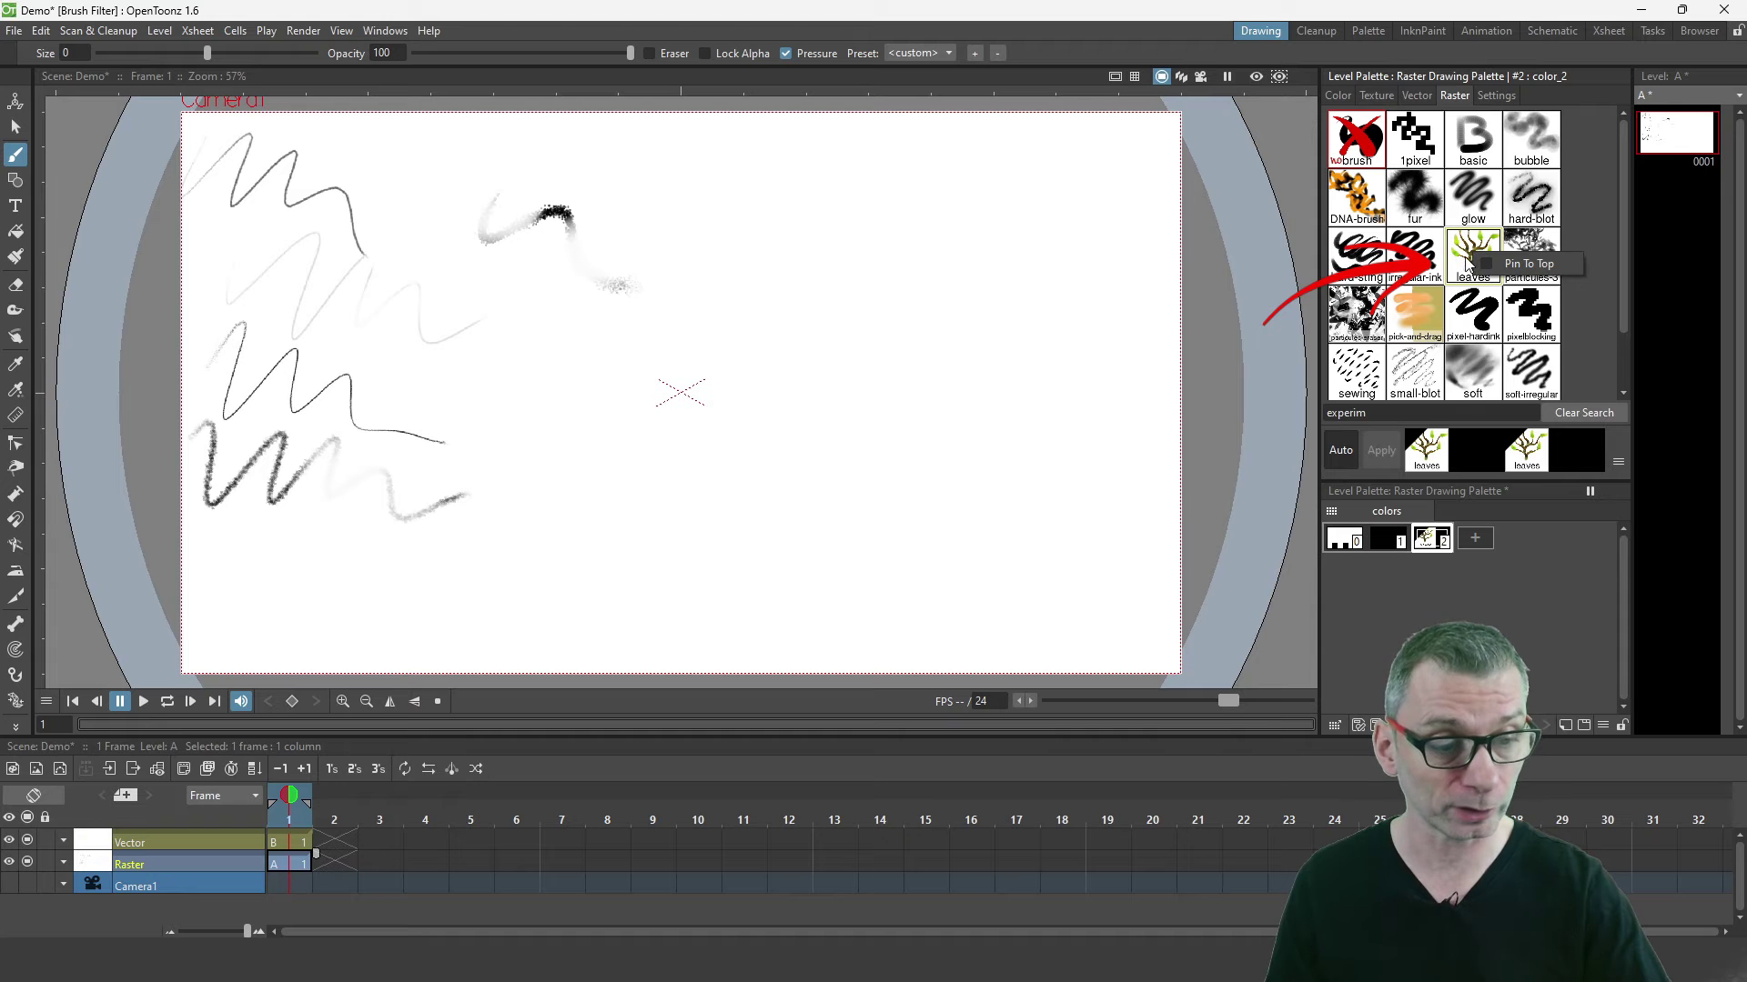
click(1511, 265)
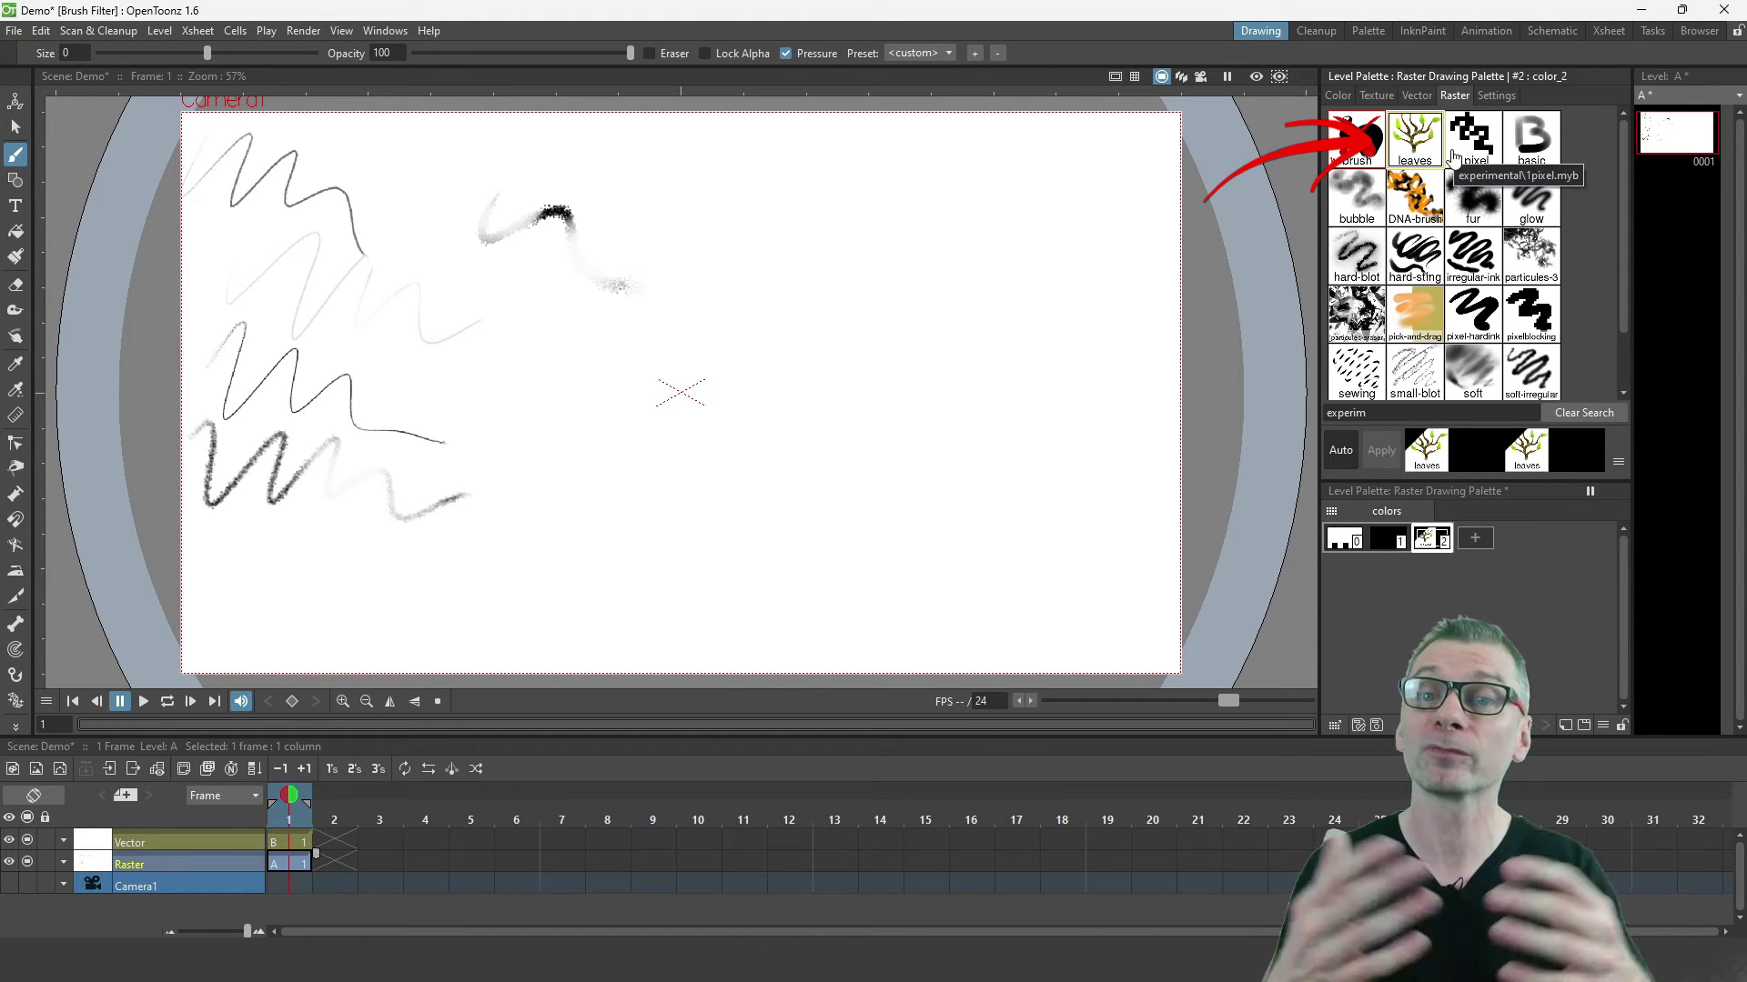
click(1588, 412)
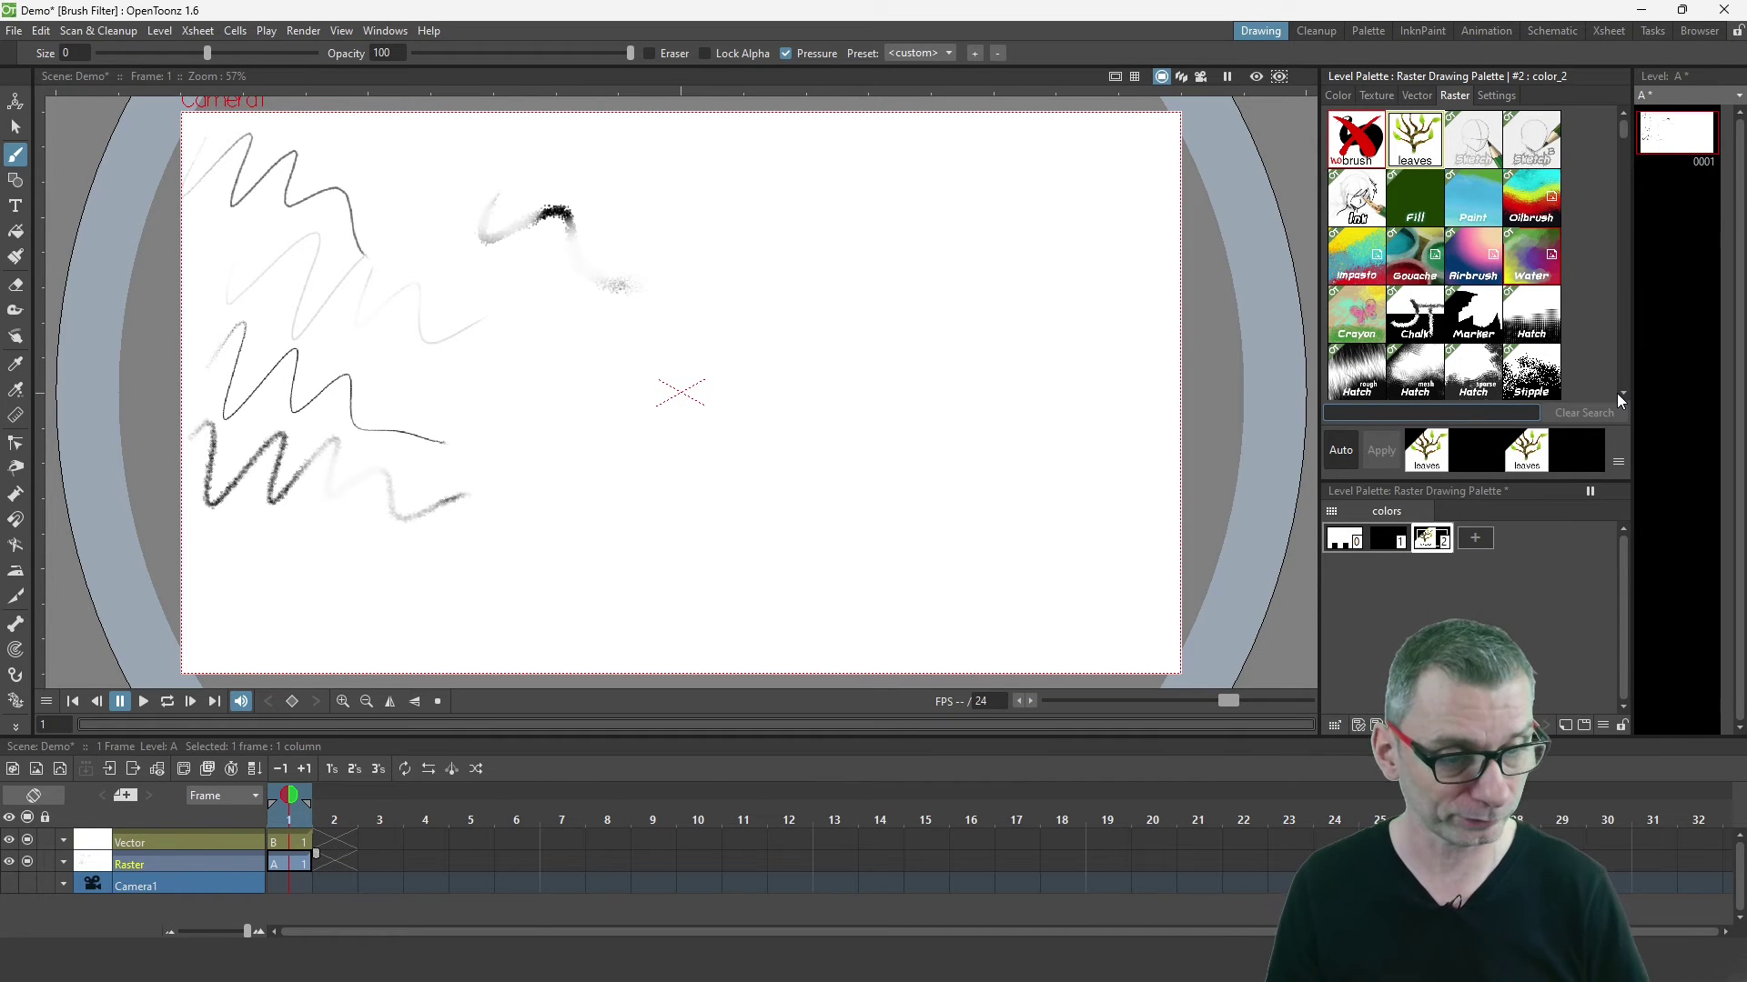
Step: Search 'pencil', pin the pencil brush to the top, clear the search, and select leaves
text(pe)
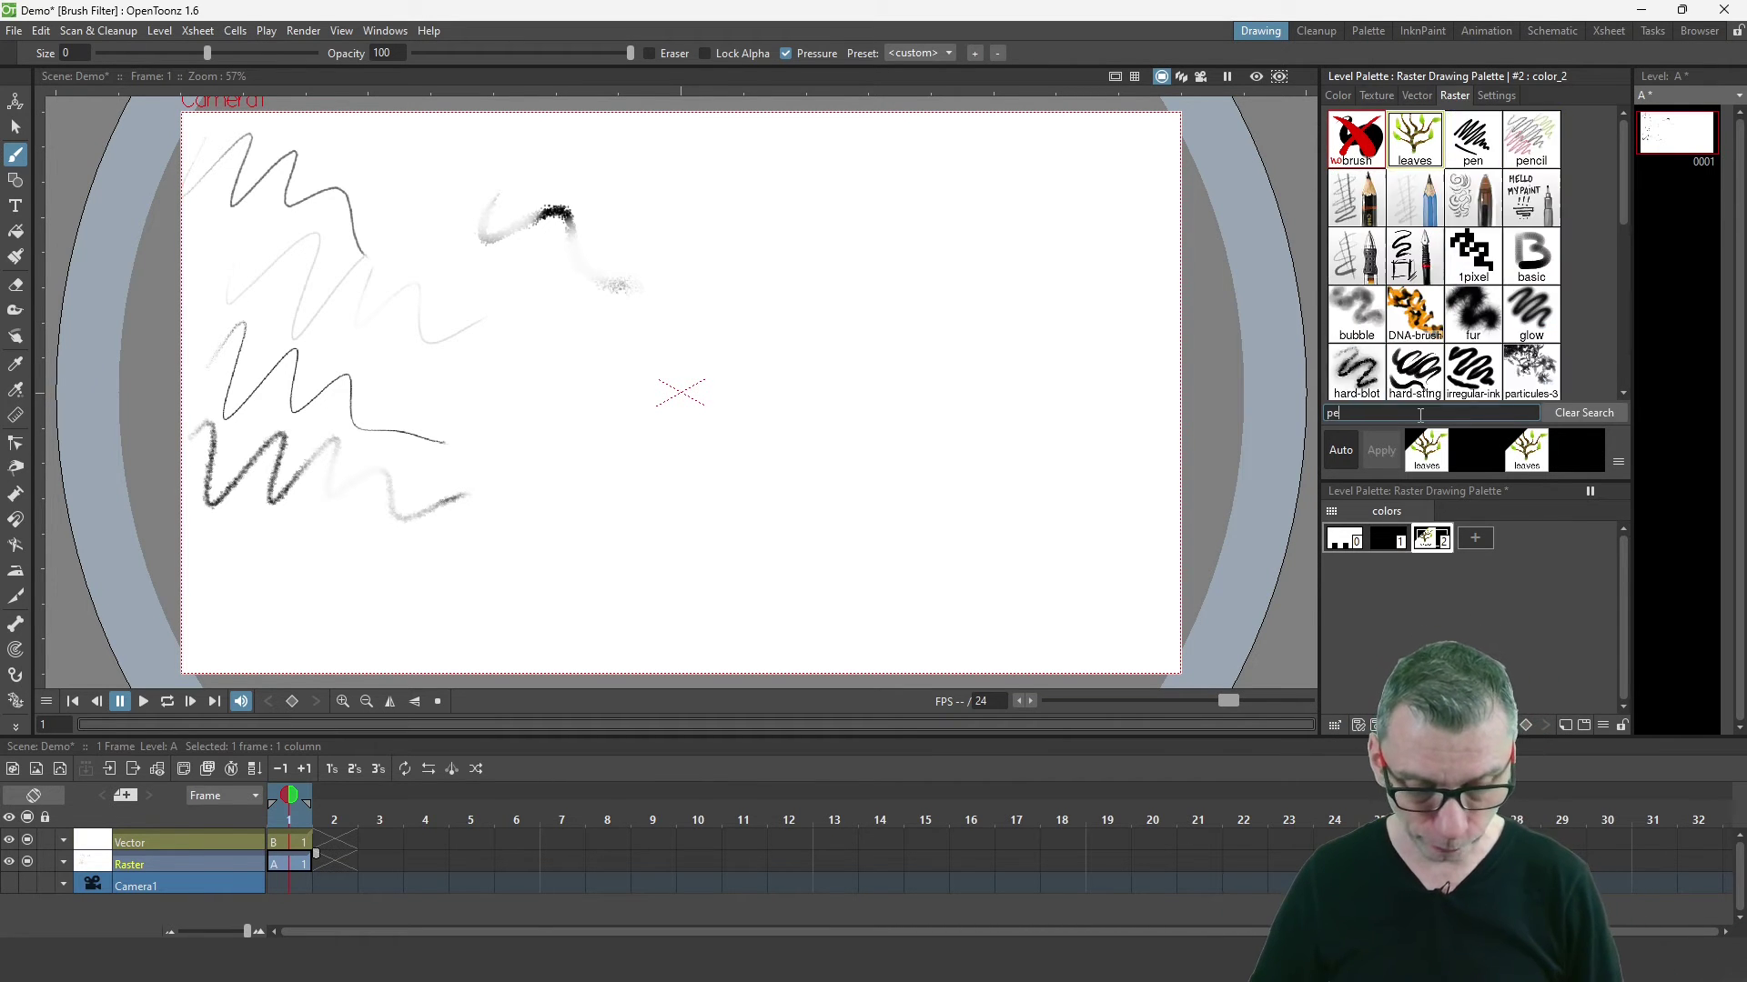
text(ncil)
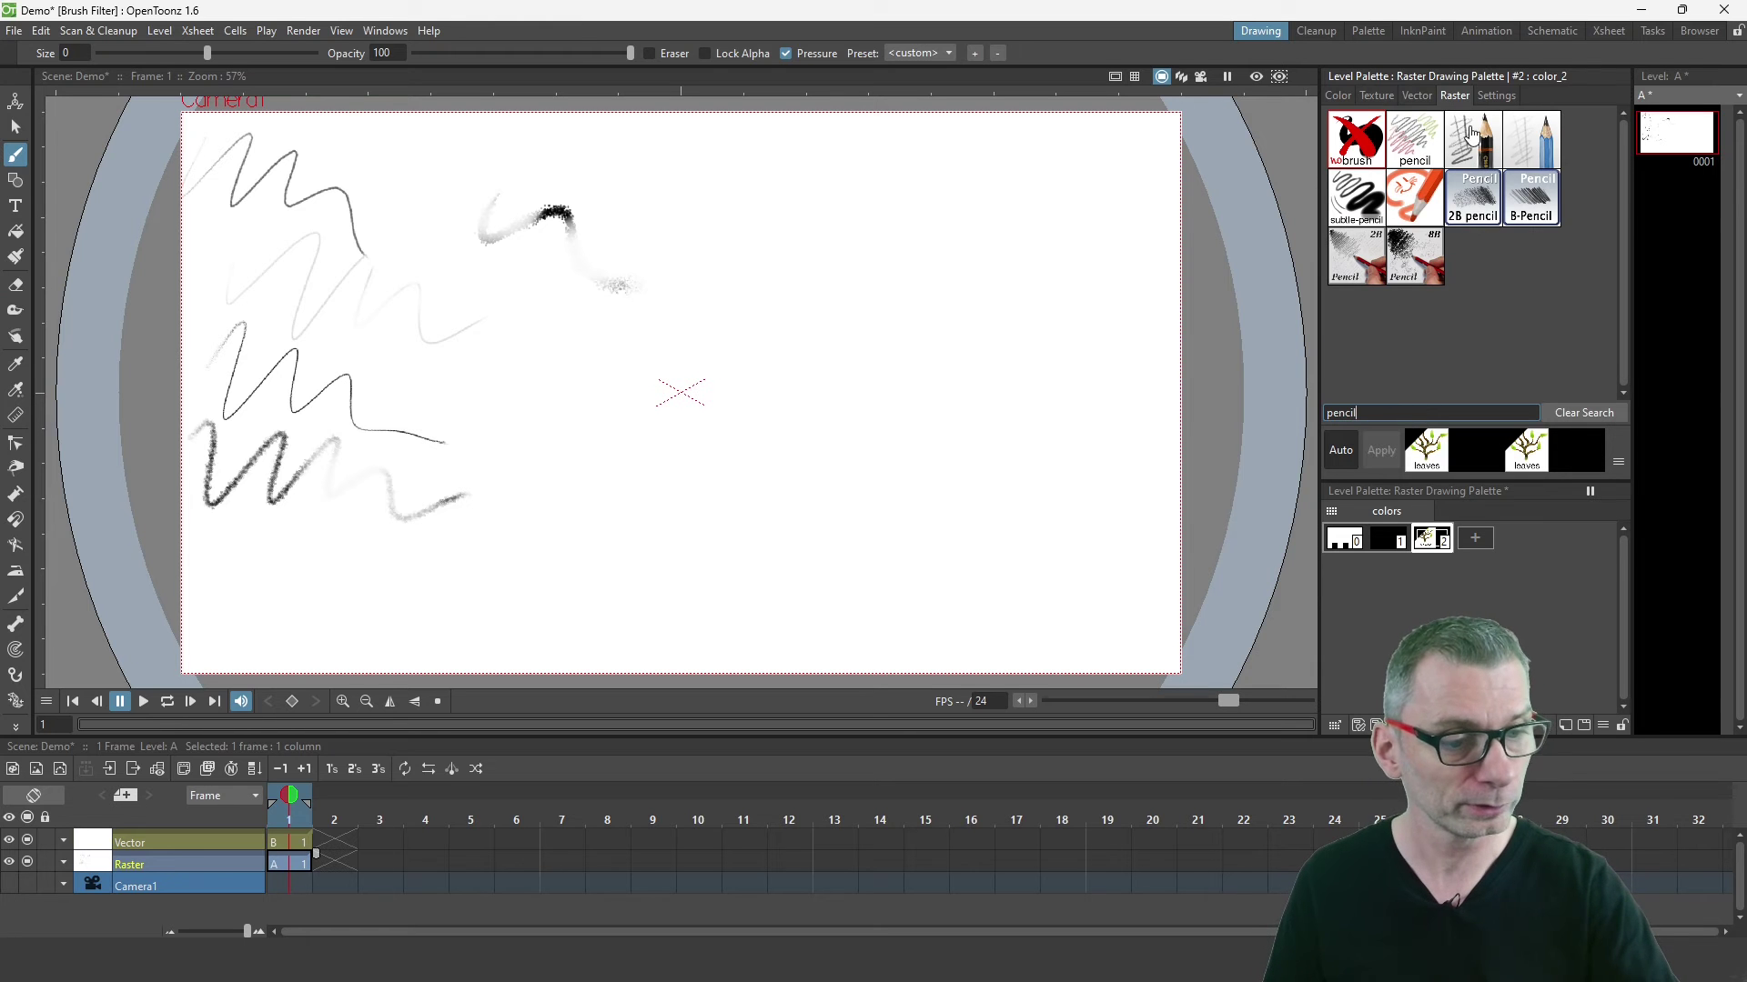
right_click(1468, 146)
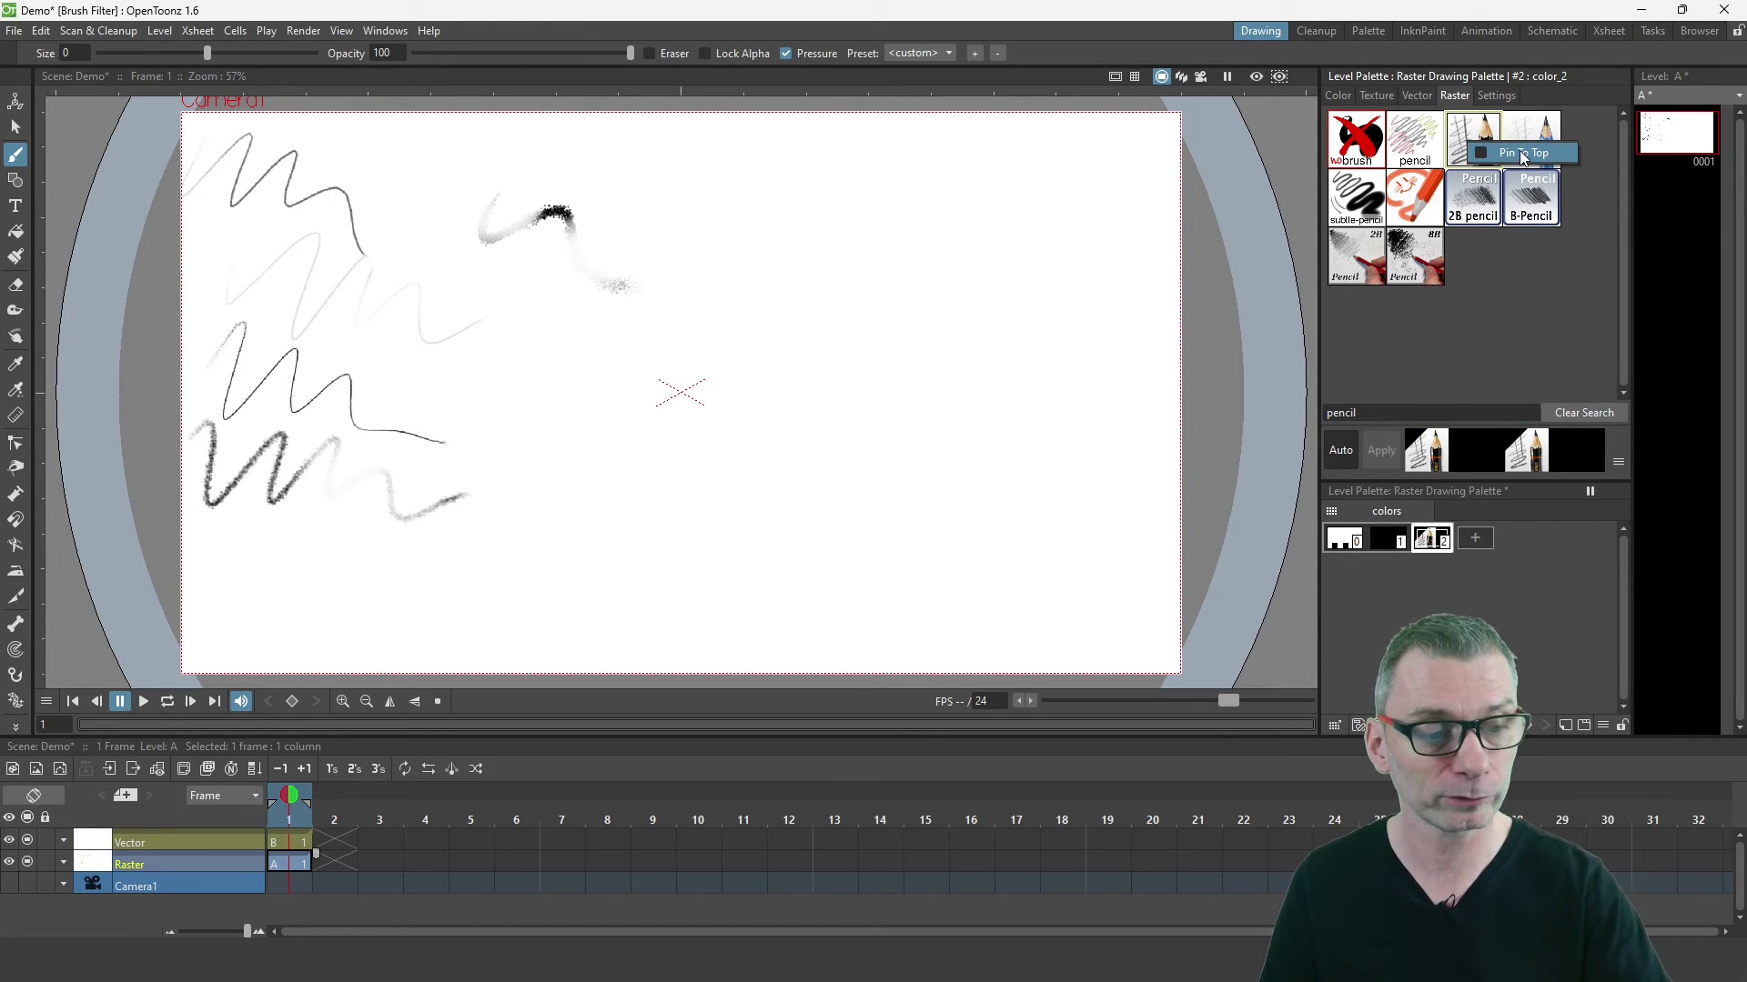
click(1503, 153)
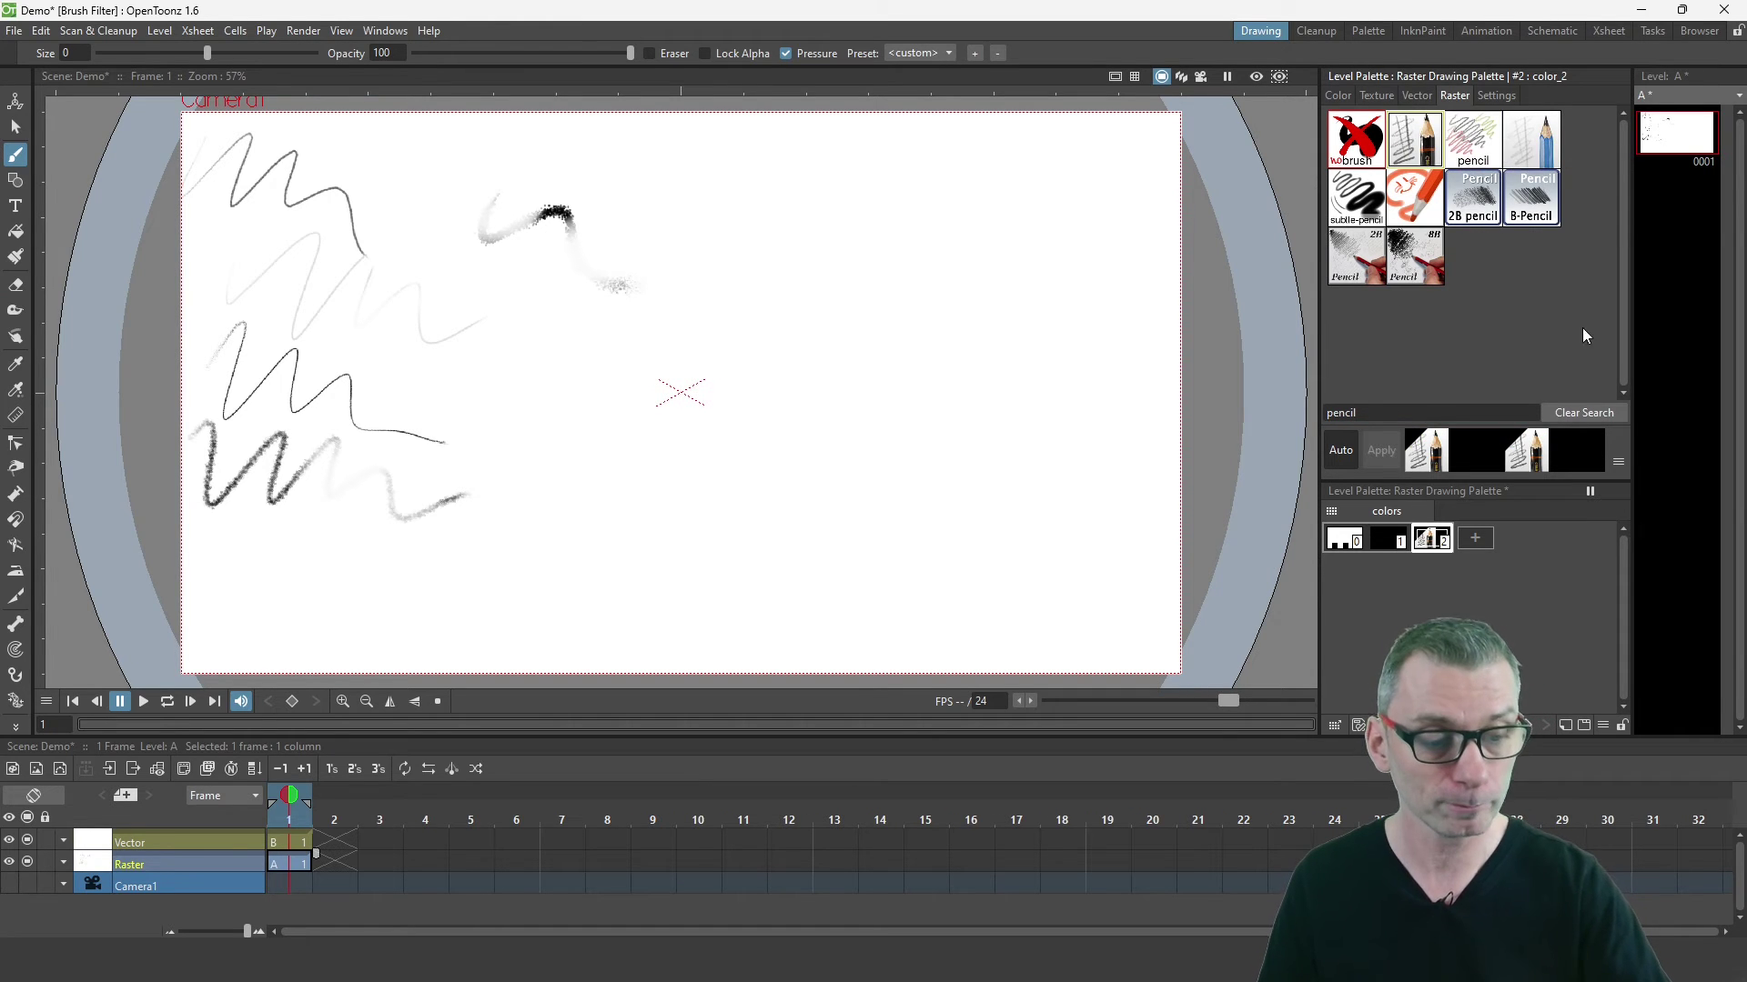
click(1581, 407)
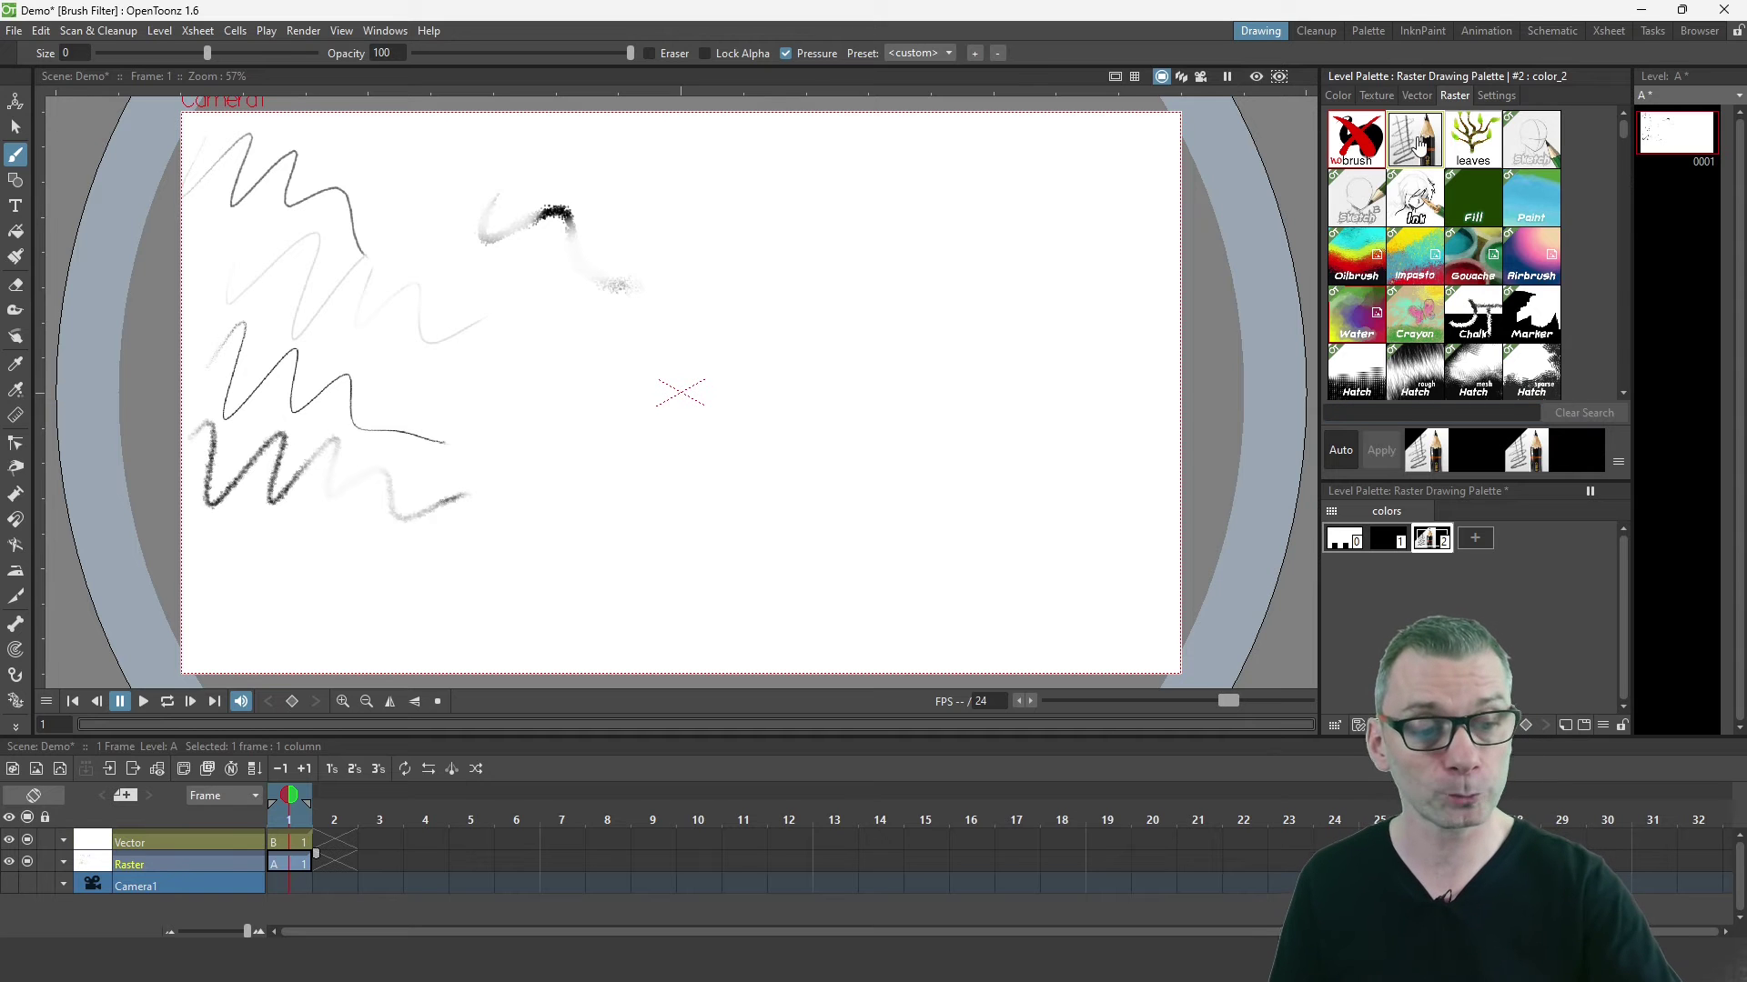
click(1469, 136)
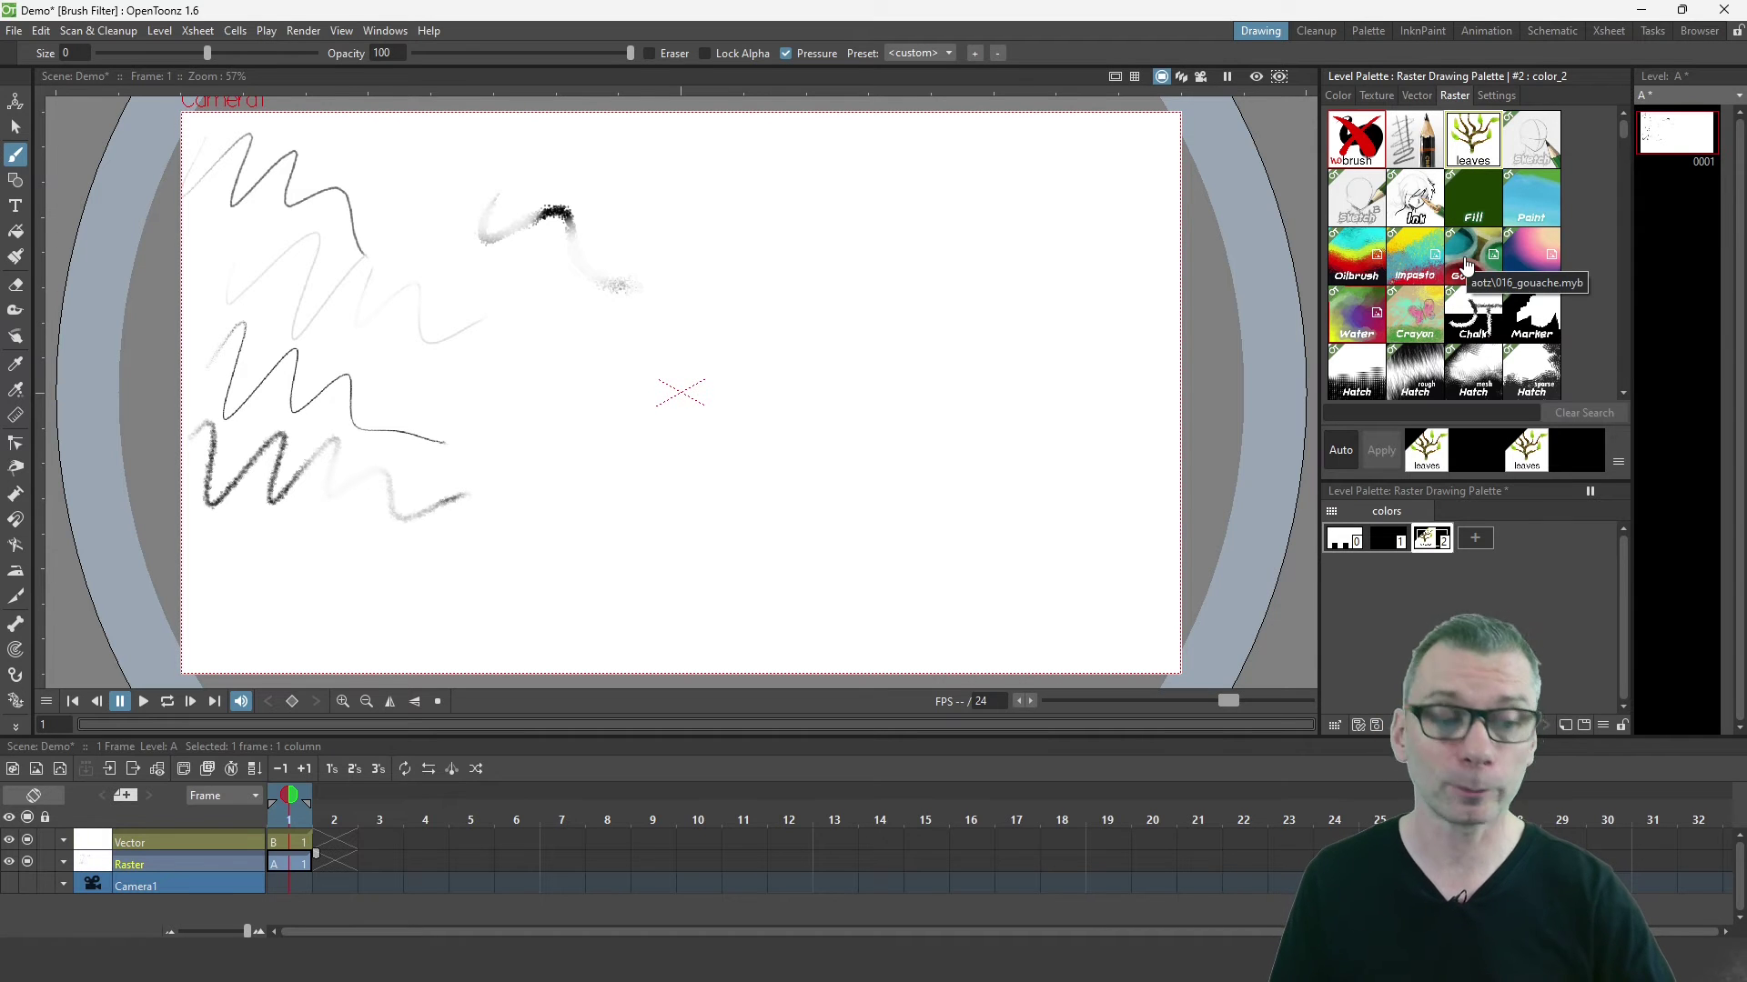
Step: Uncheck Pin To Top on the leaves brush, leaving only the pencil pinned
right_click(1472, 147)
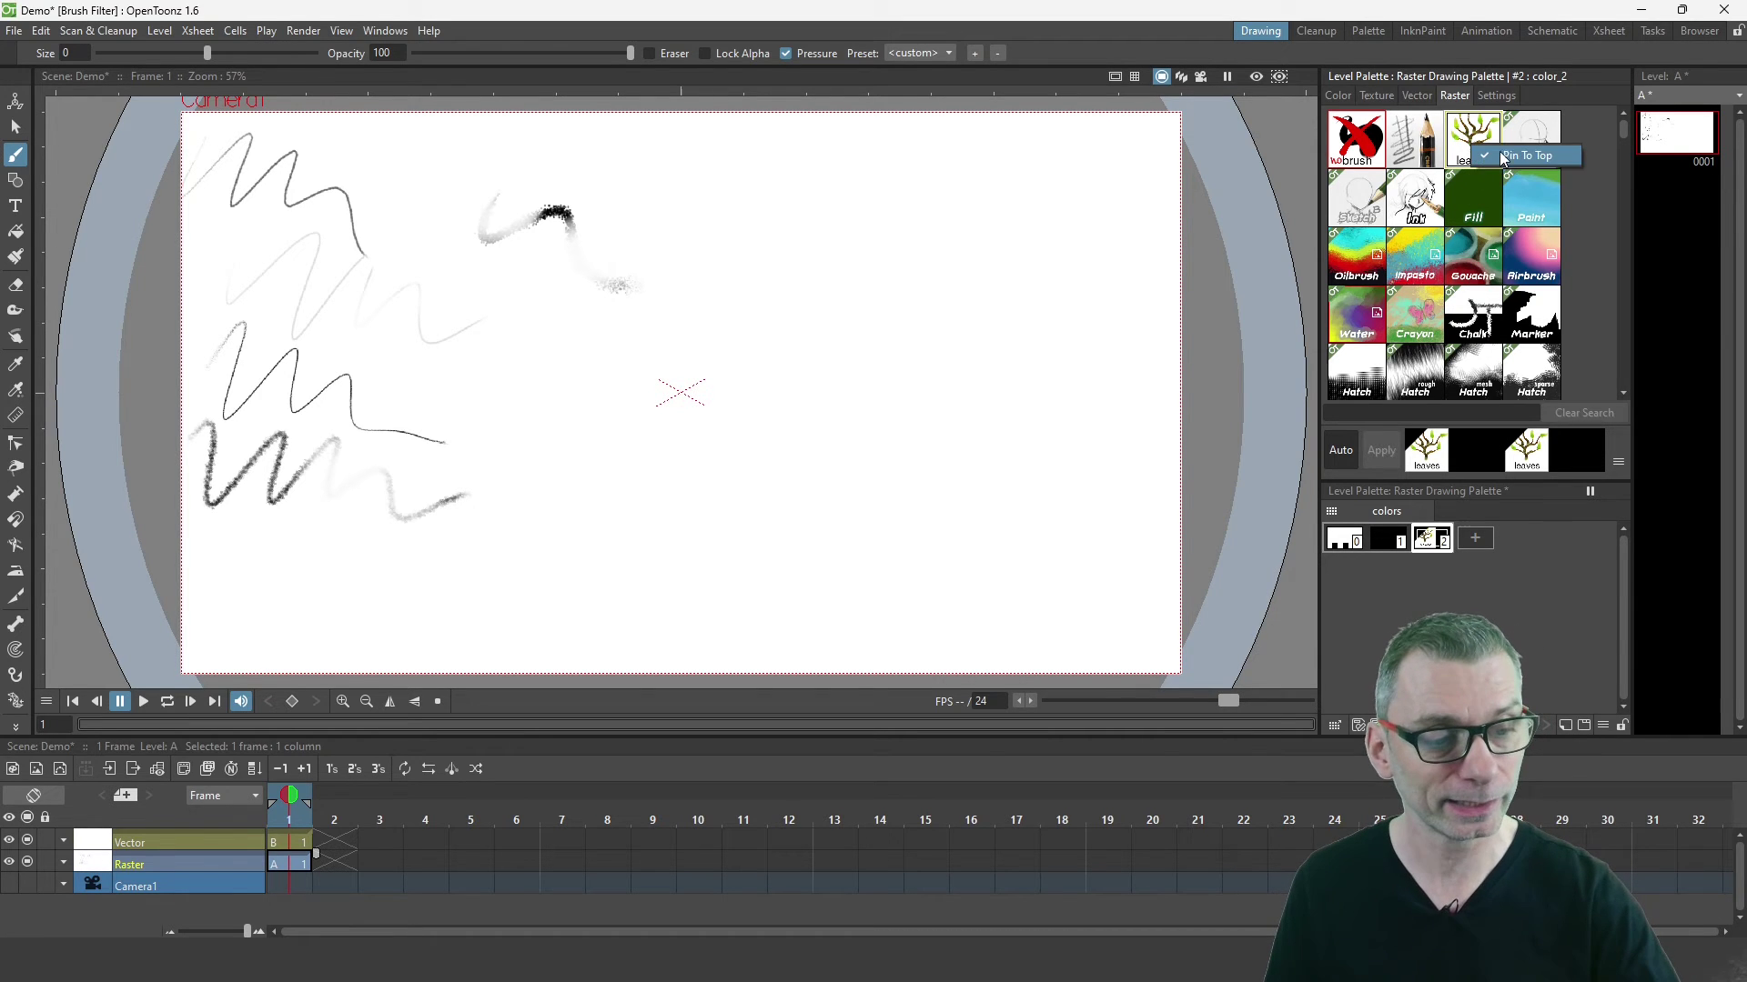
click(1510, 156)
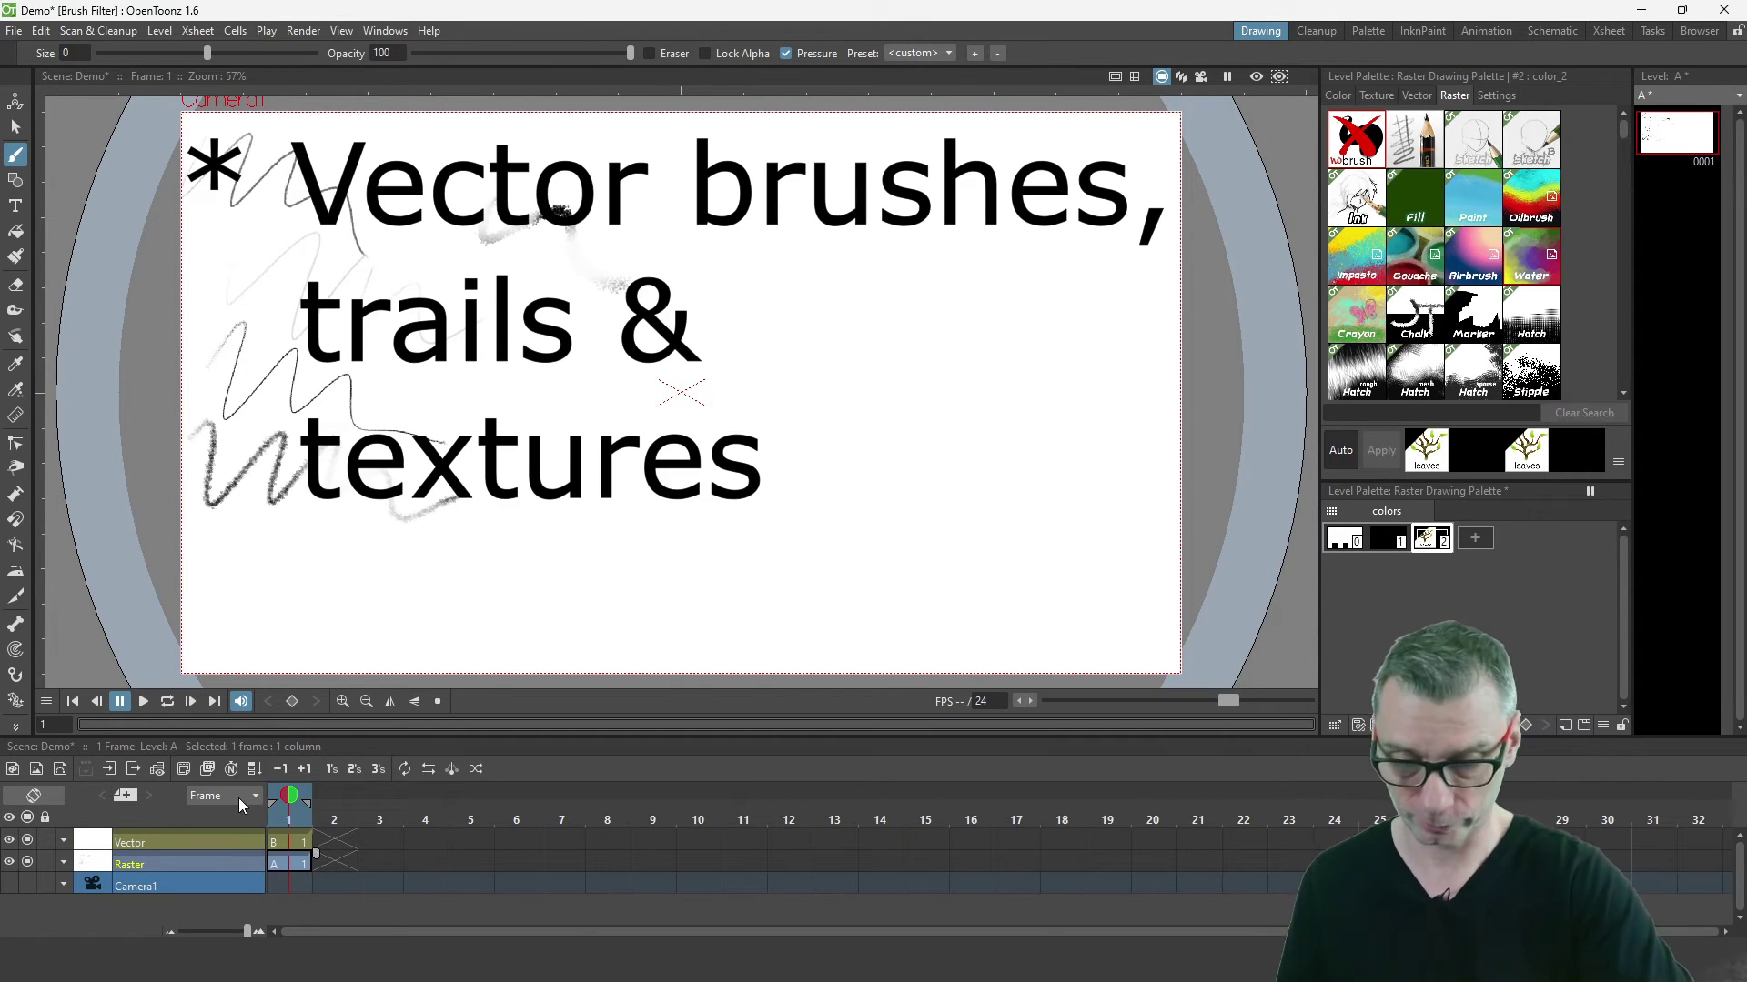
Step: On the Vector level, search styles for 'gradi', set colour 1 to green Linear Gradient, then clear search
click(286, 839)
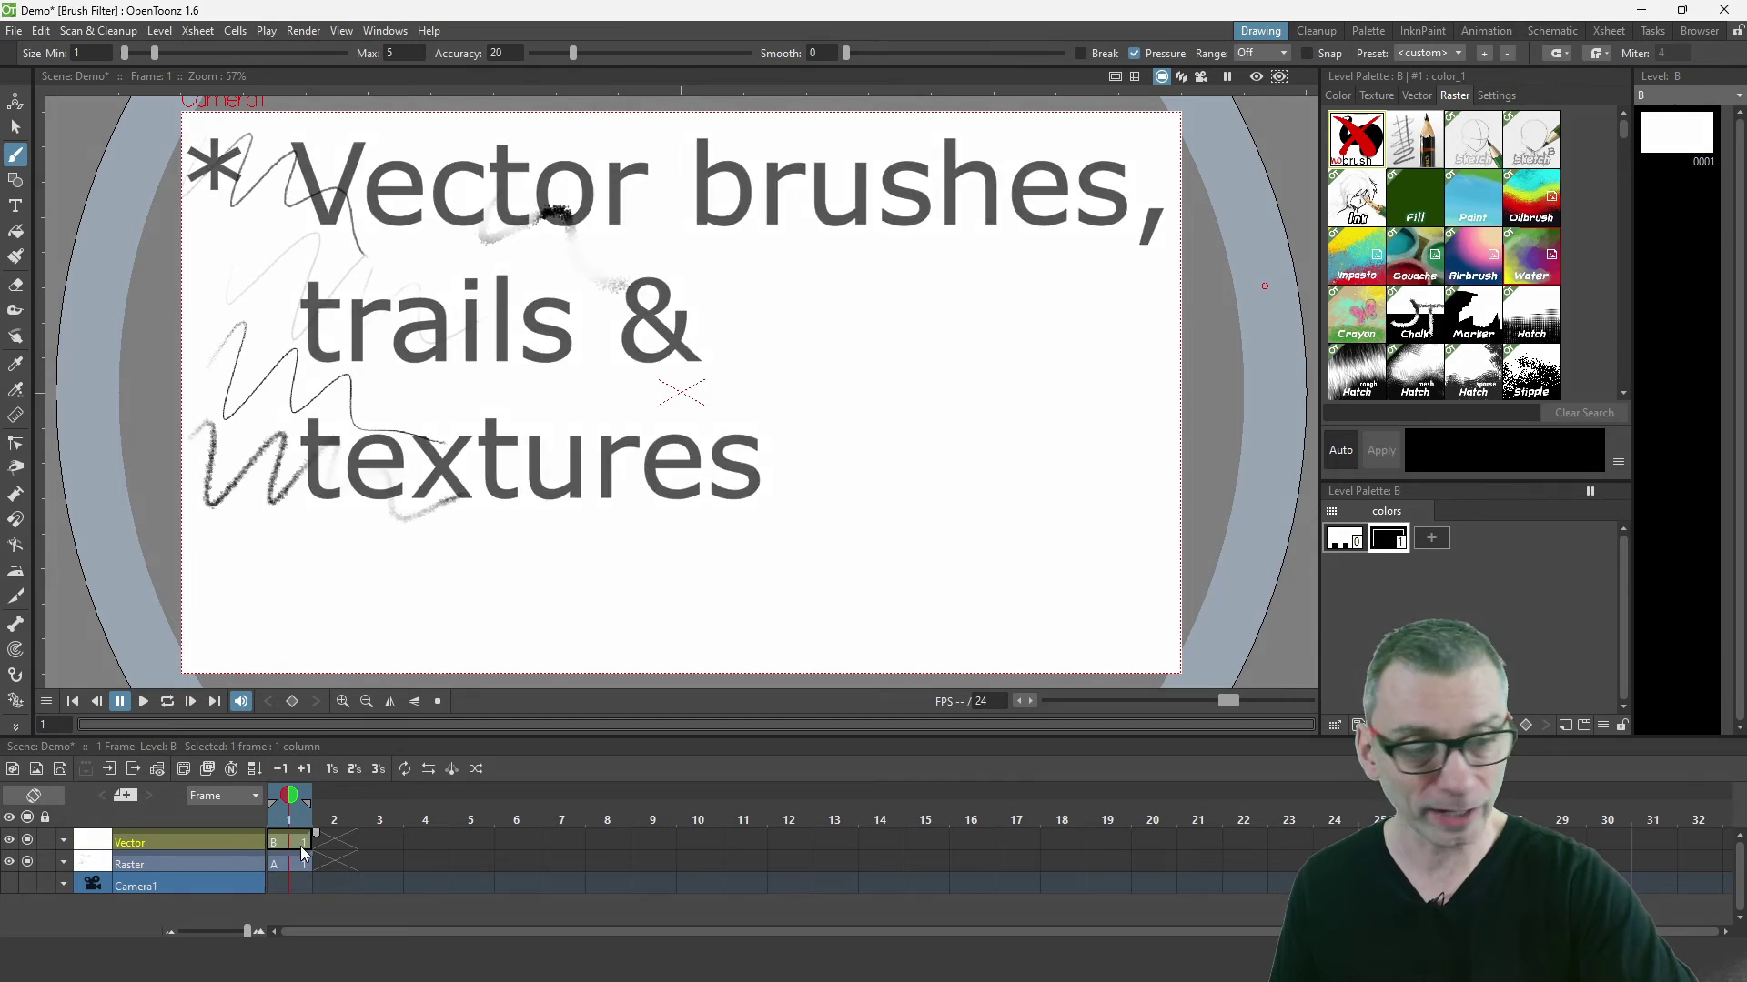
click(1420, 96)
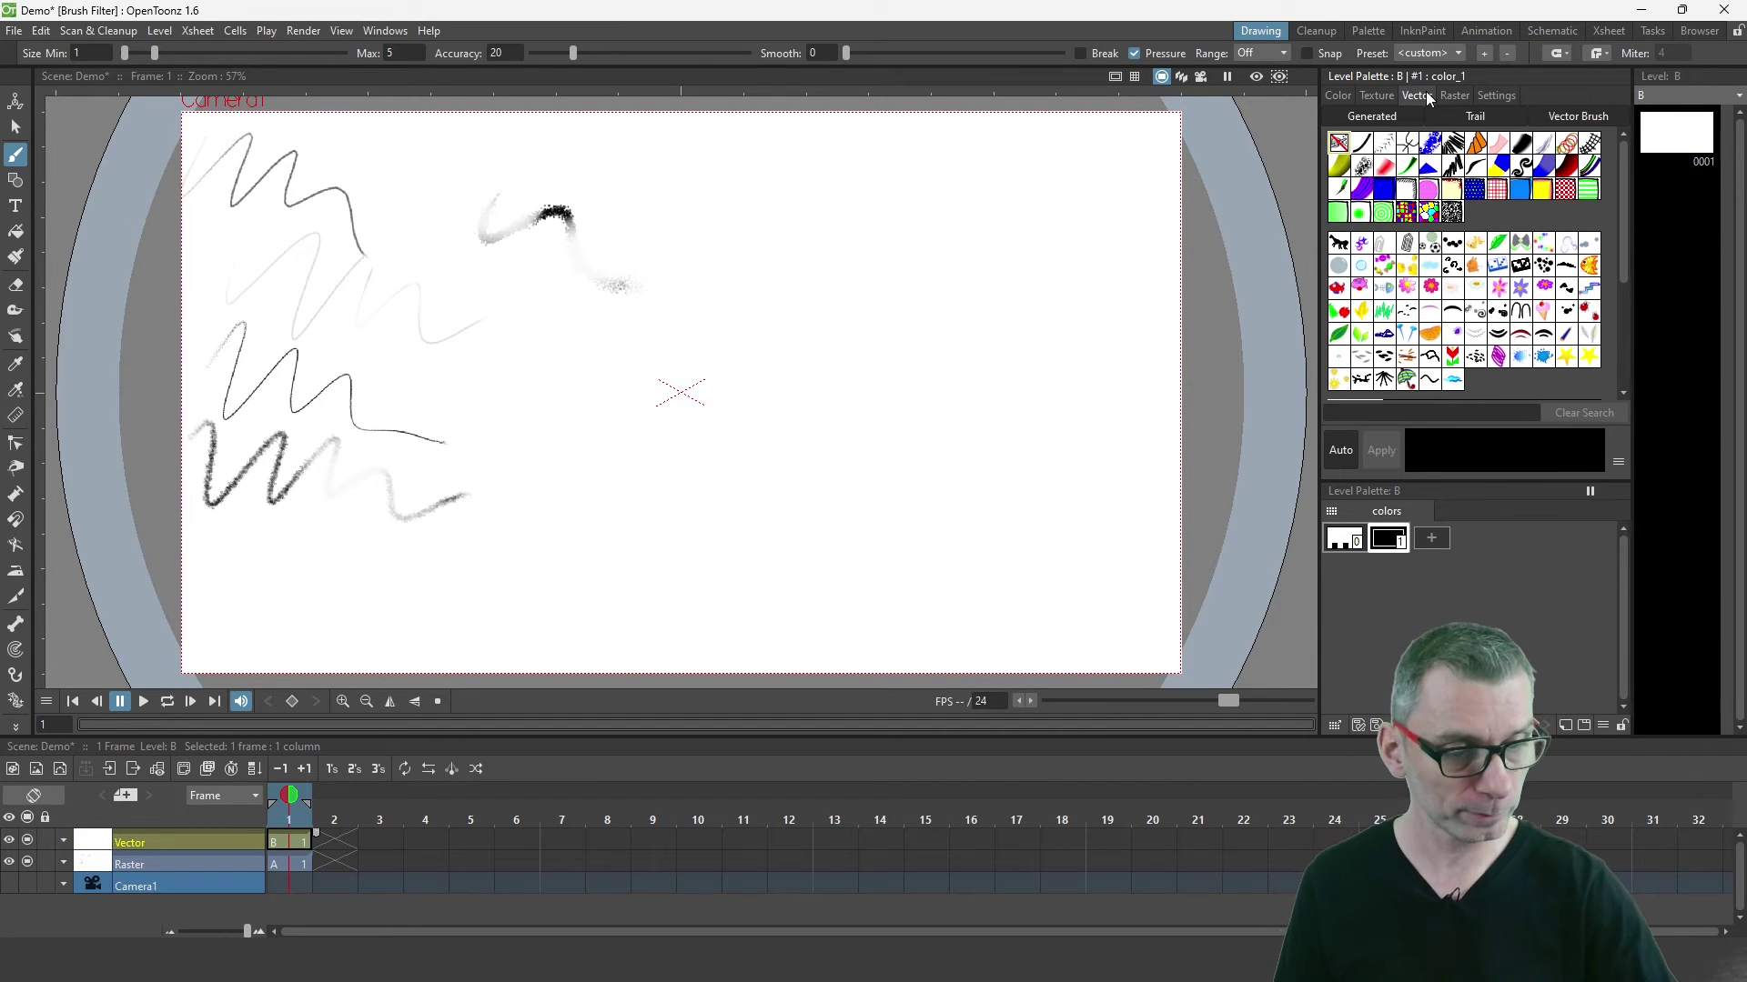
click(1440, 409)
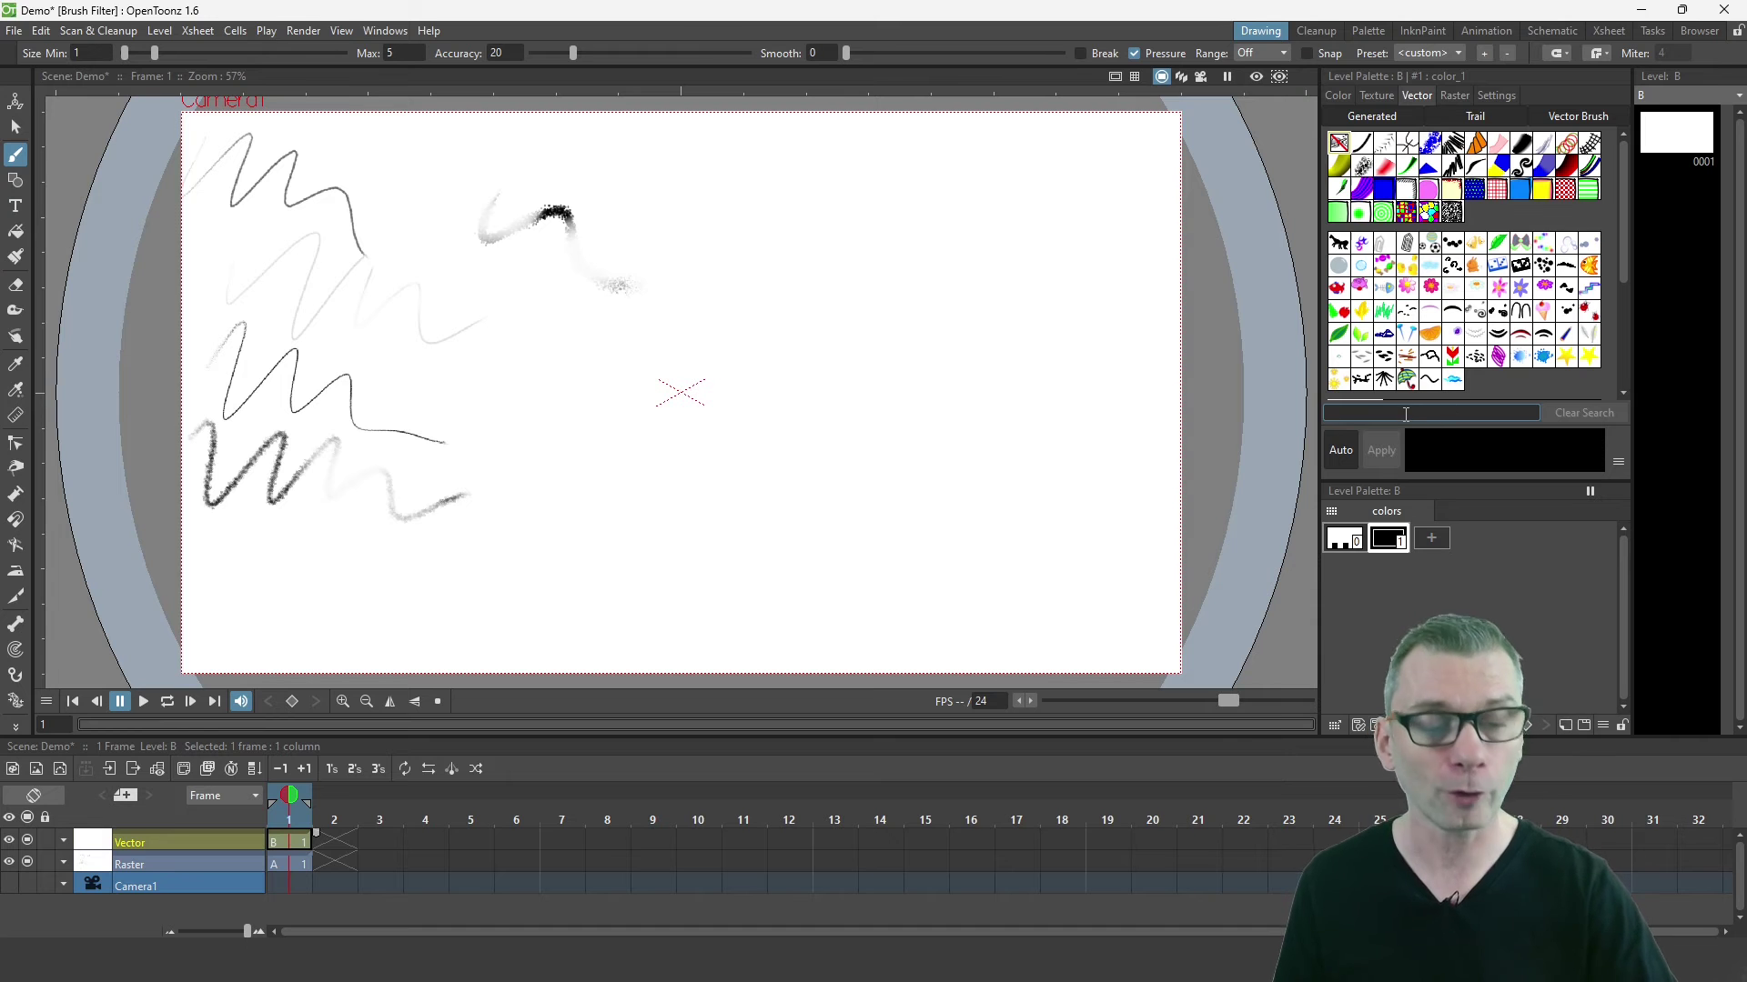
text(gradi)
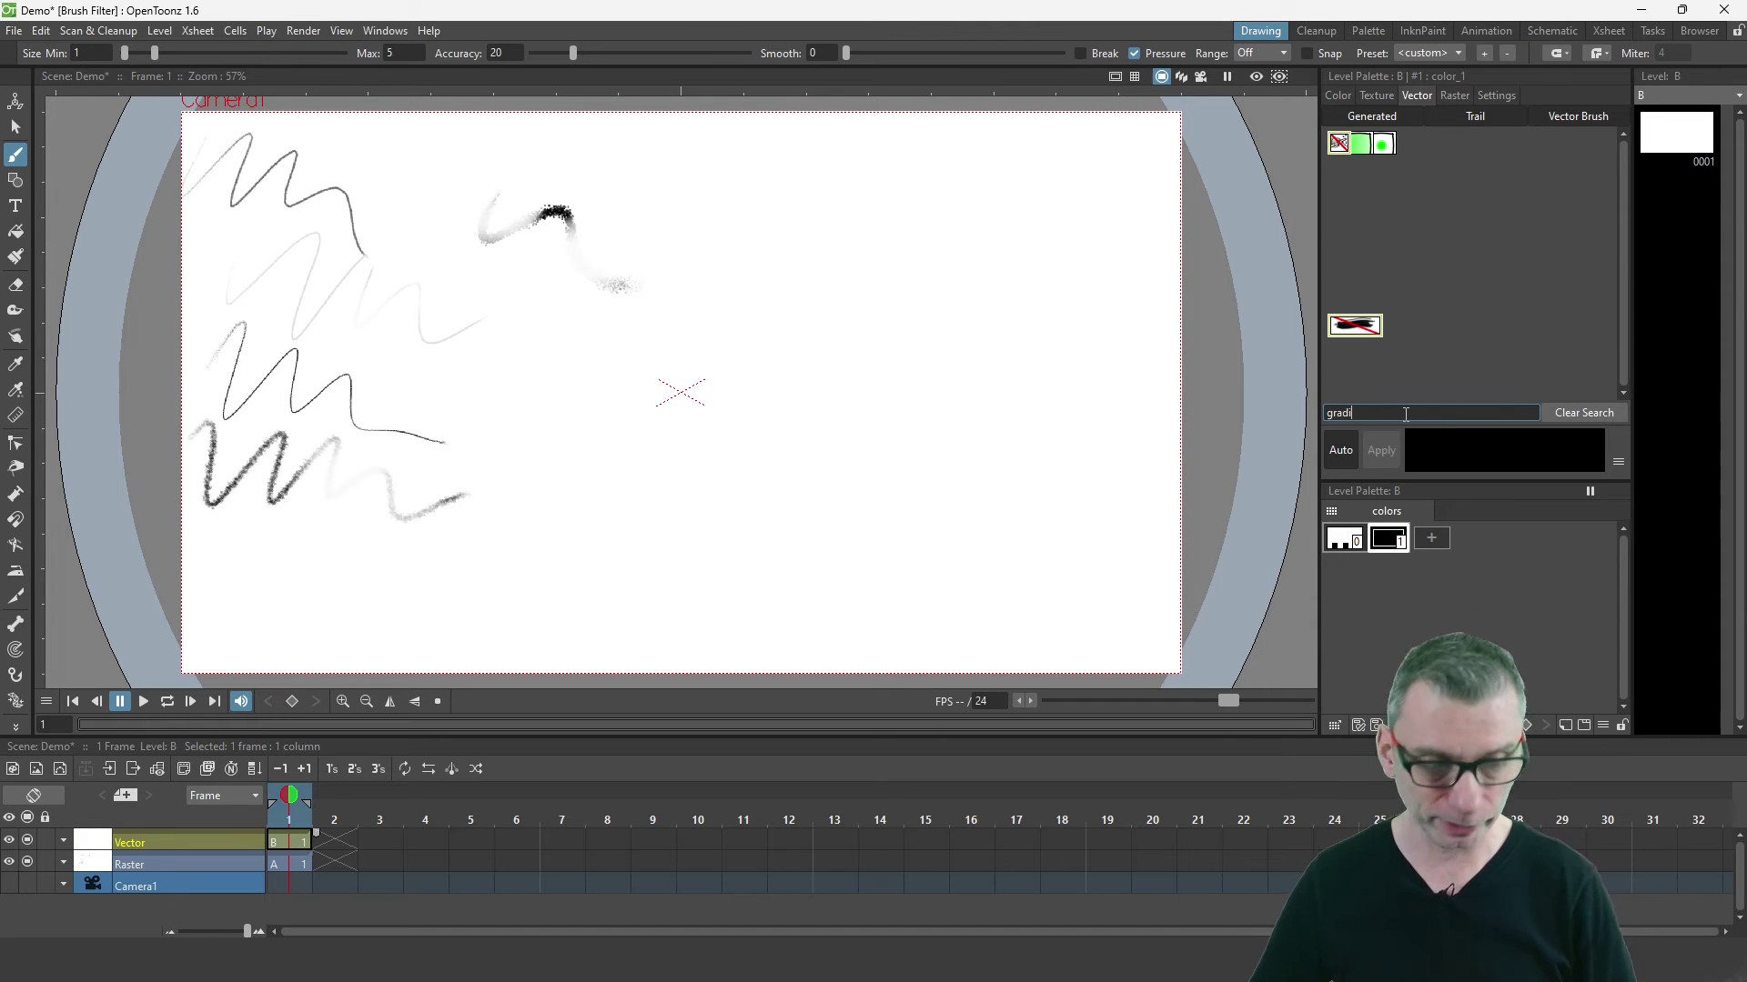
click(1362, 144)
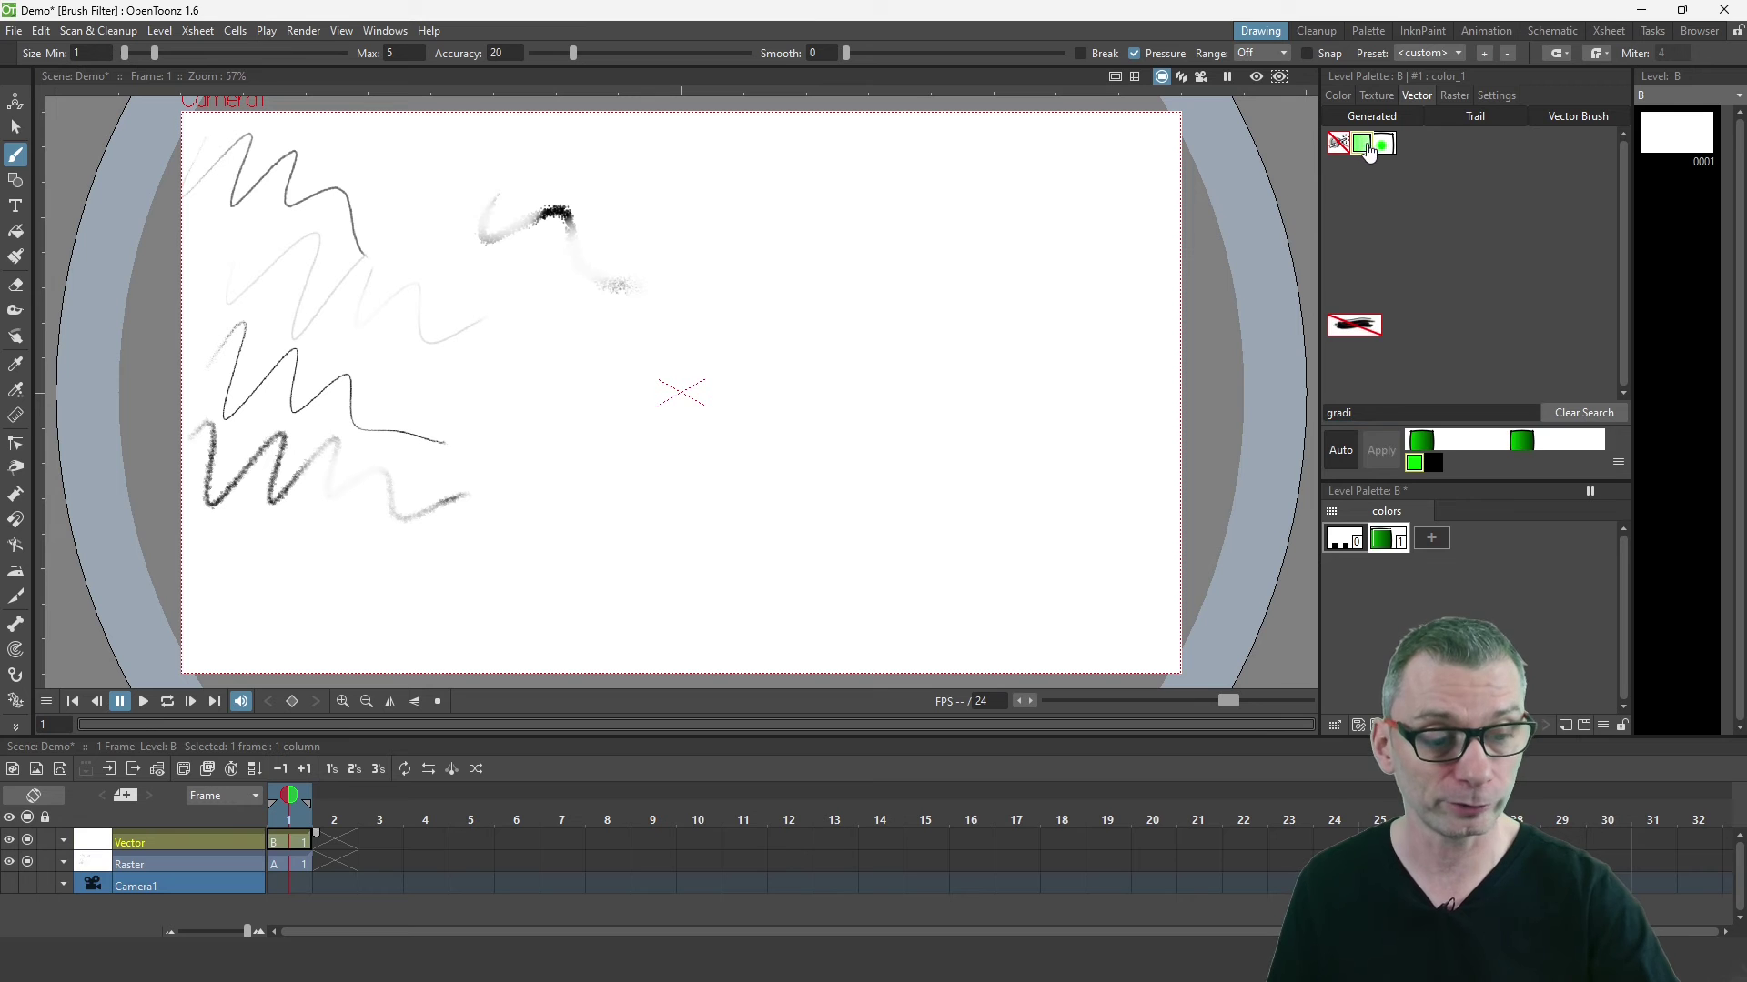
click(1383, 146)
click(1361, 145)
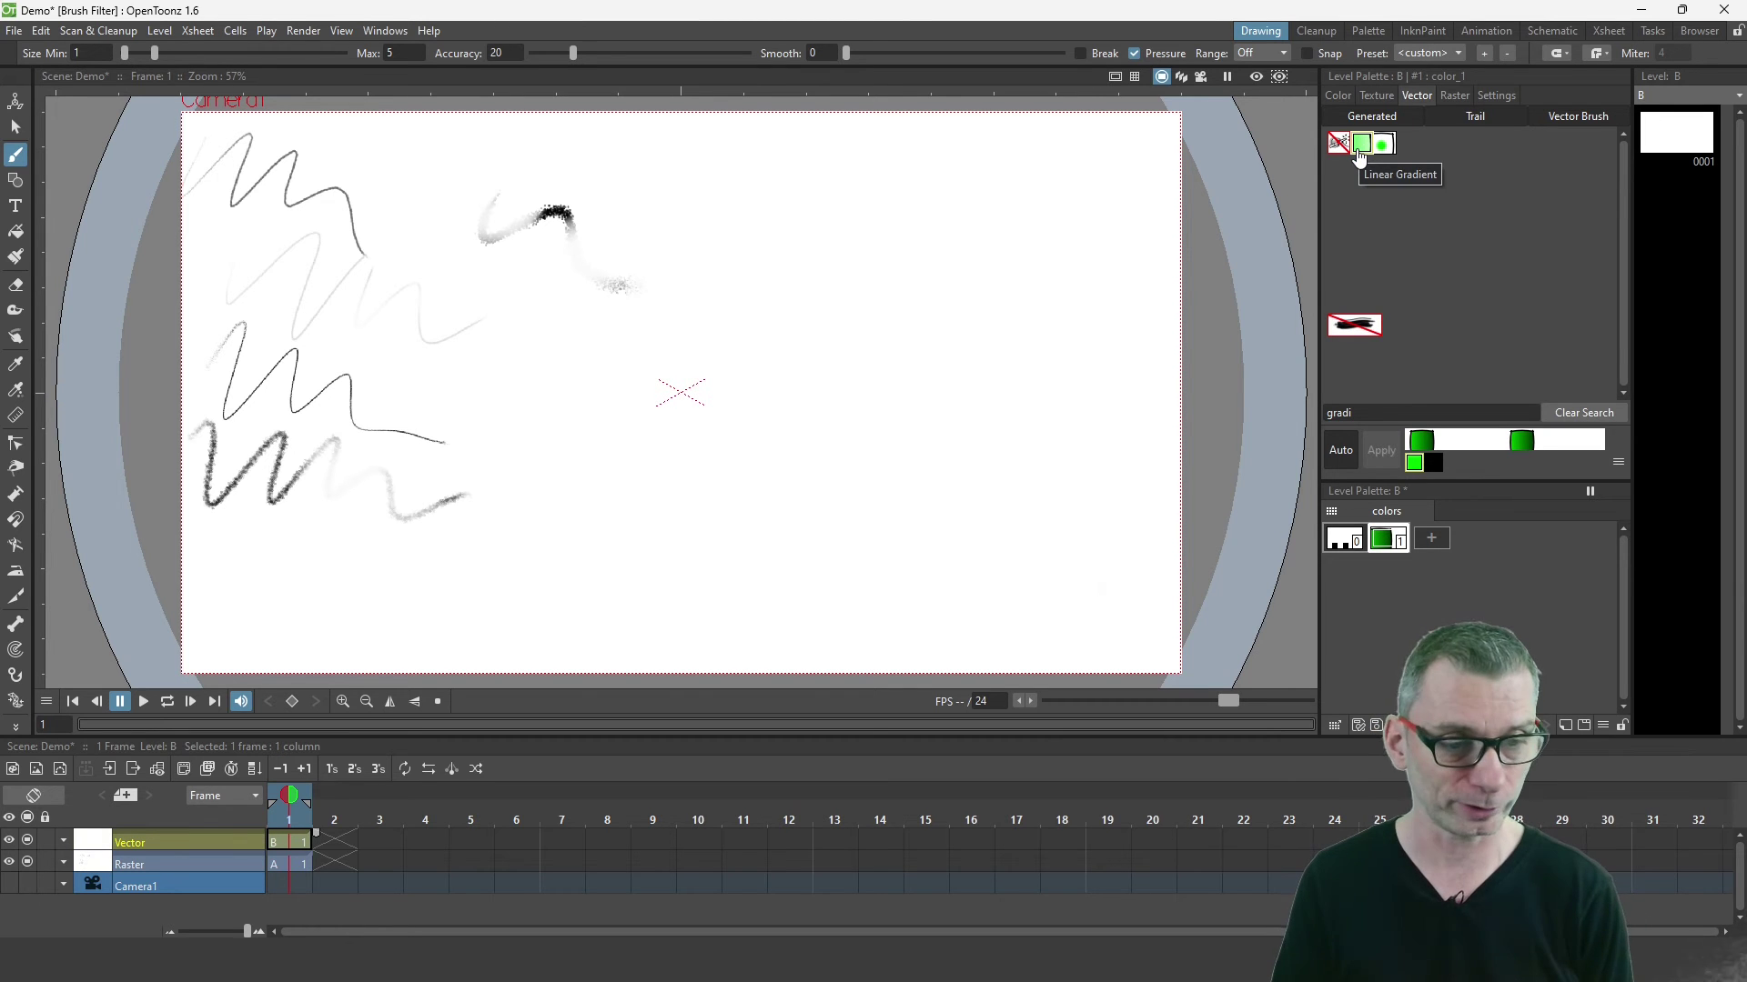
click(1583, 413)
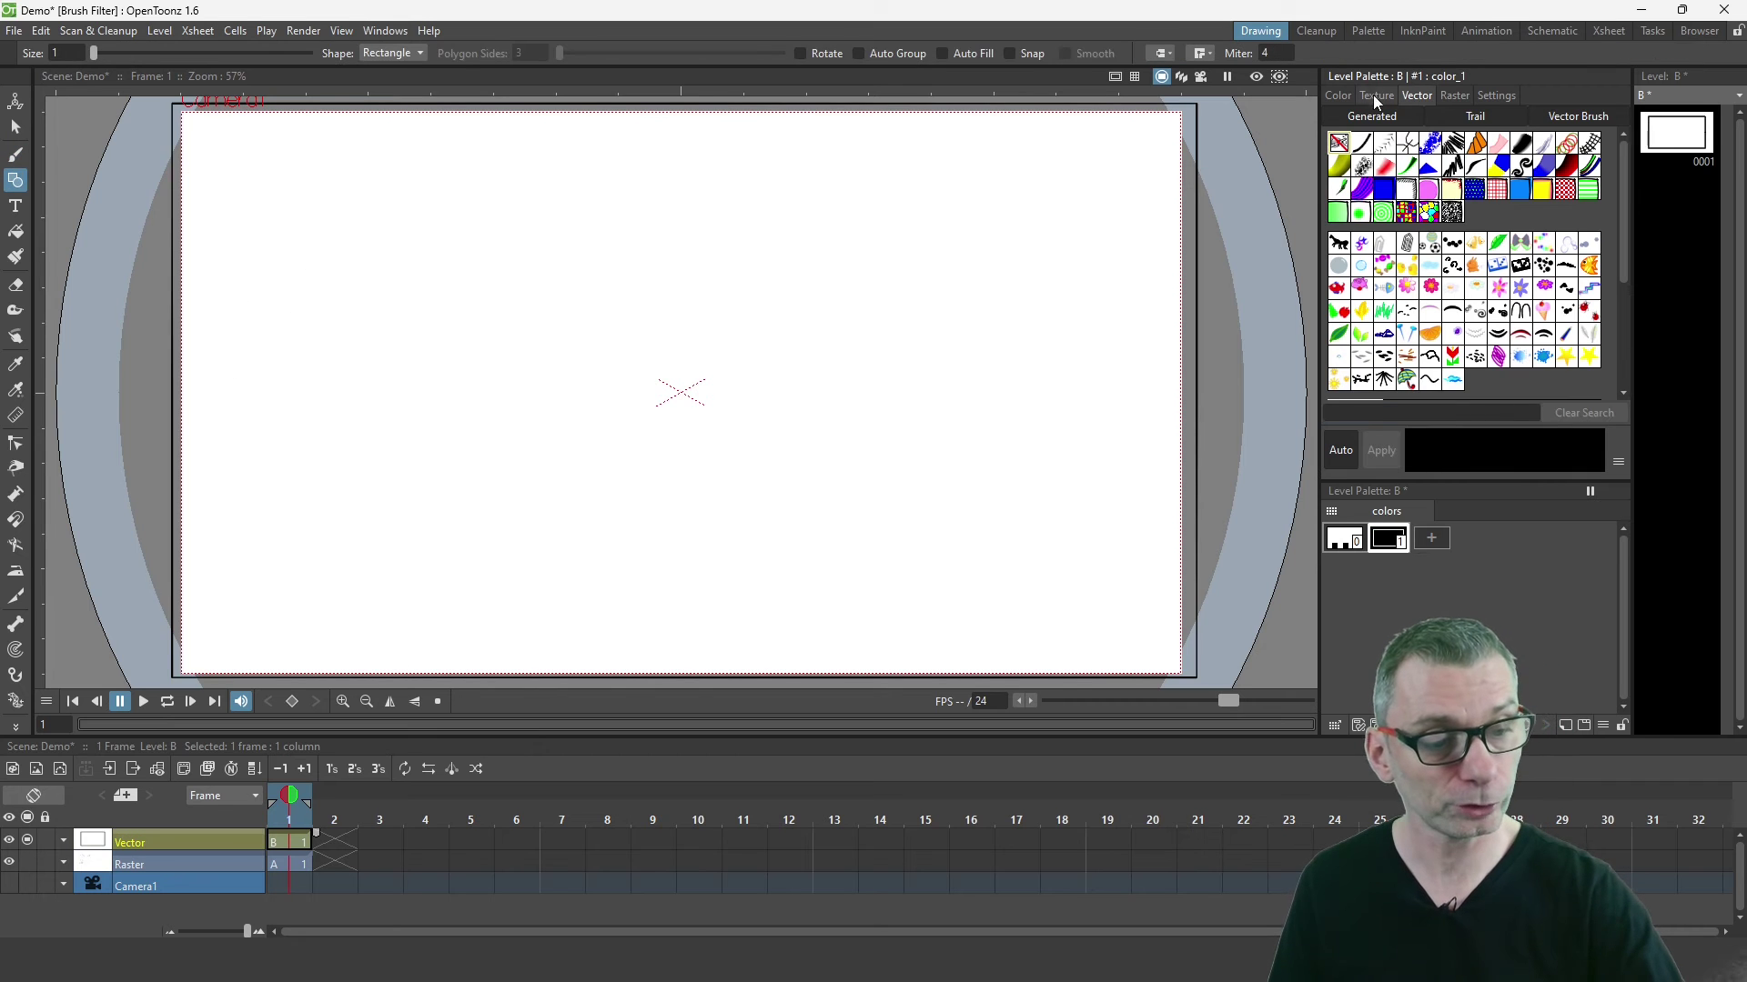
Step: Search textures for 'paper' and fill the camera area with the white crumpled paper texture
click(1375, 96)
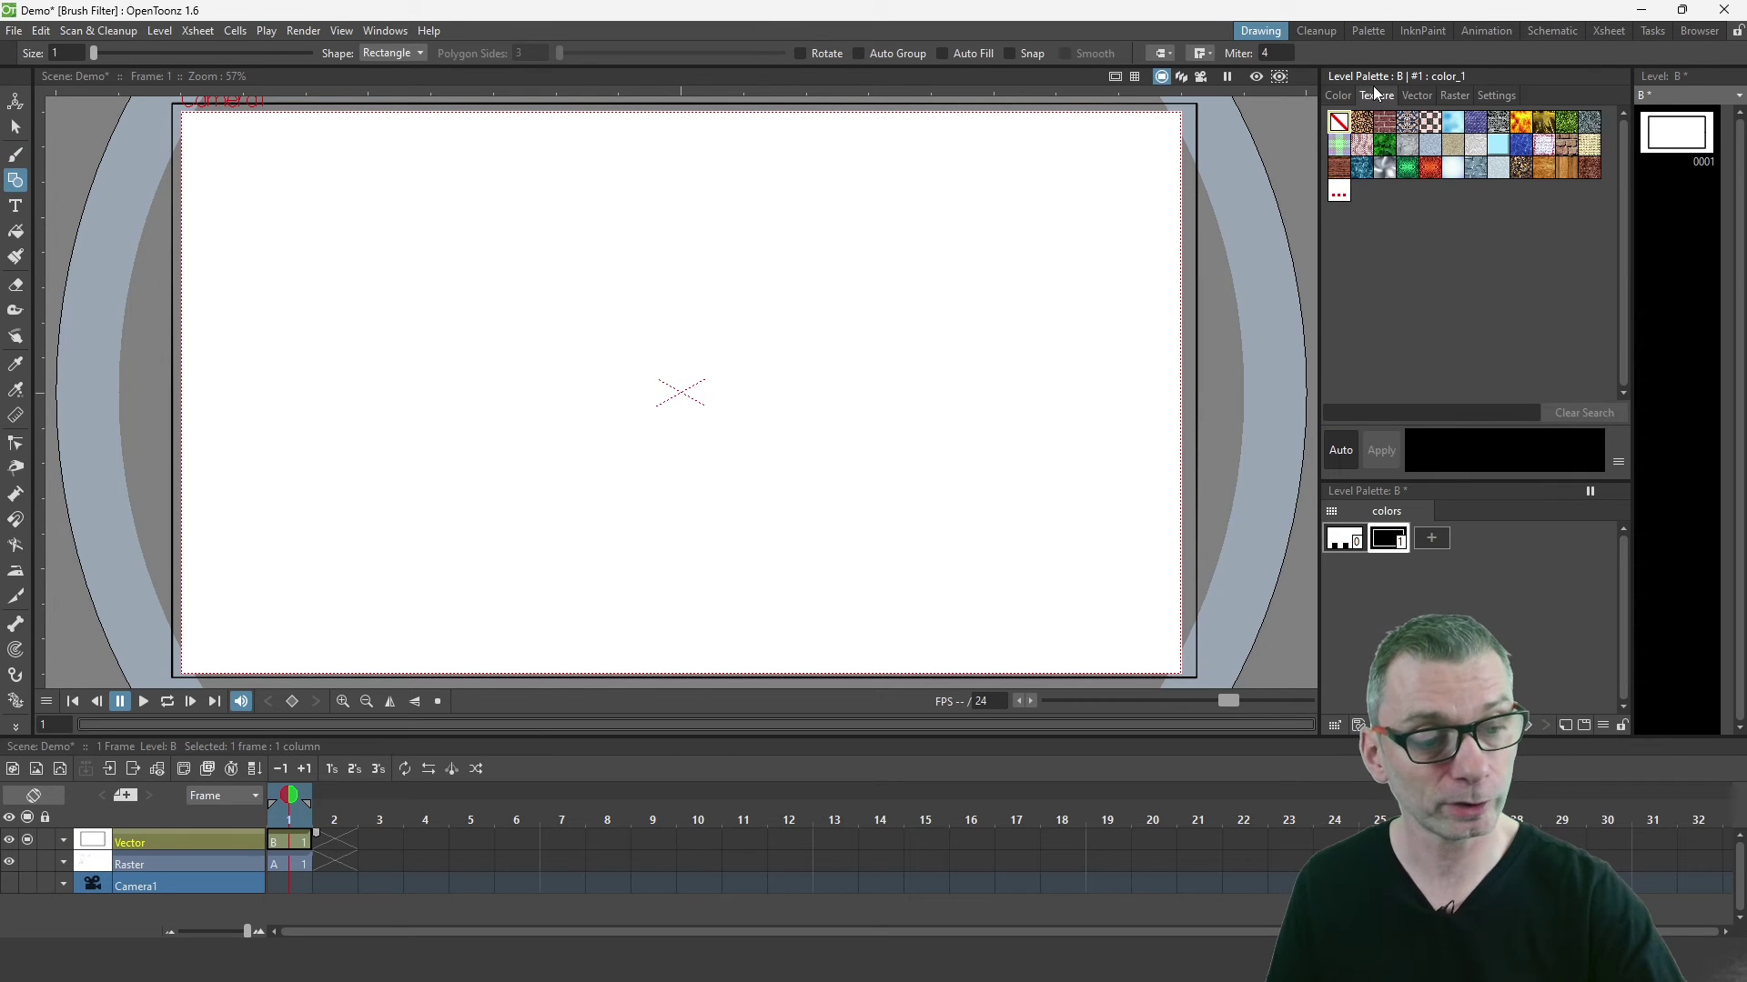
click(1400, 410)
text(paper)
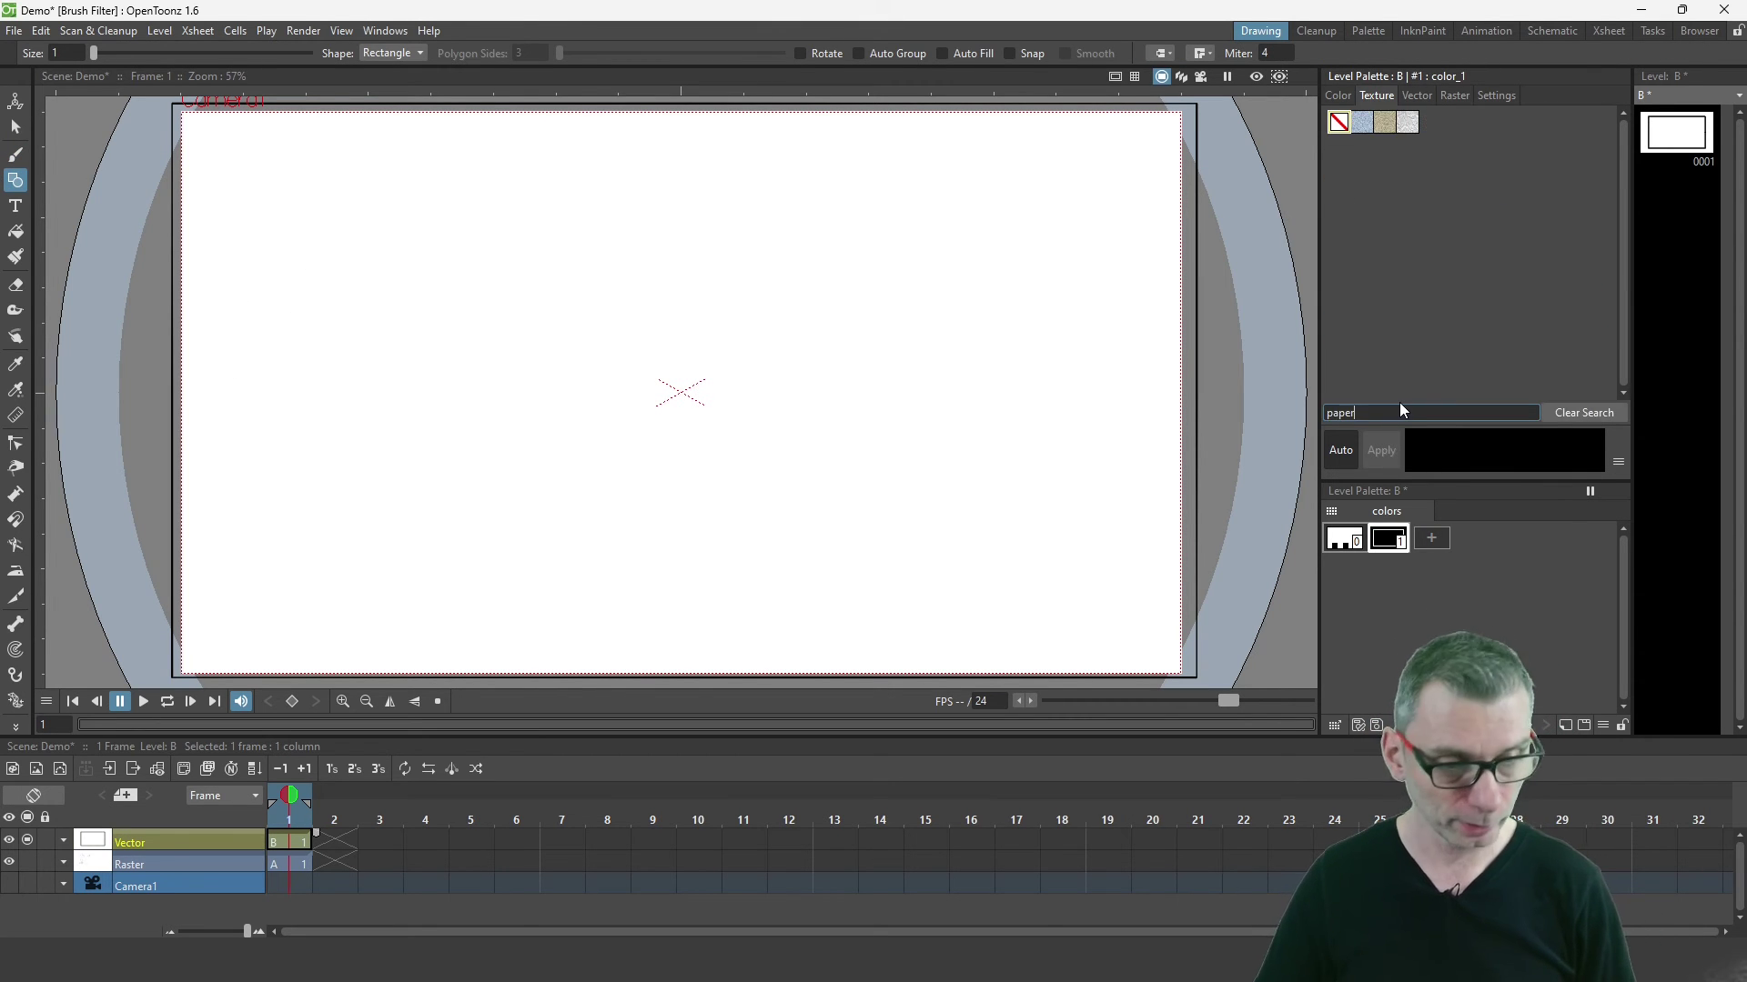
click(1406, 123)
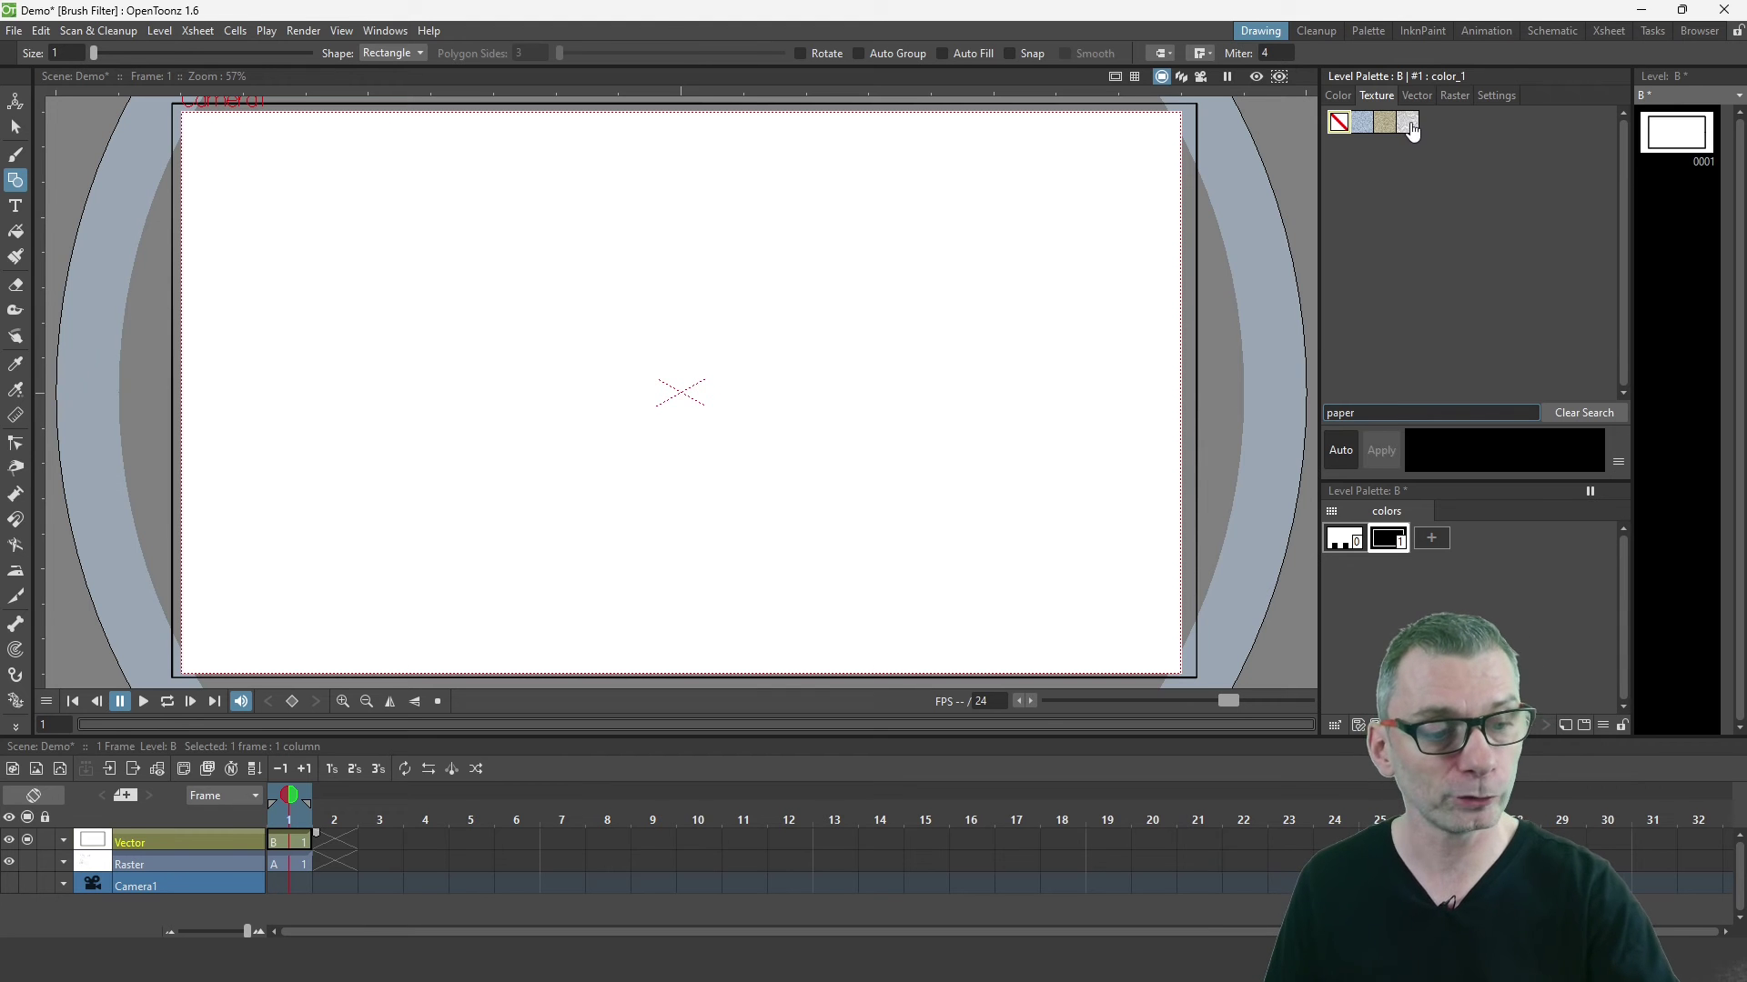
click(16, 231)
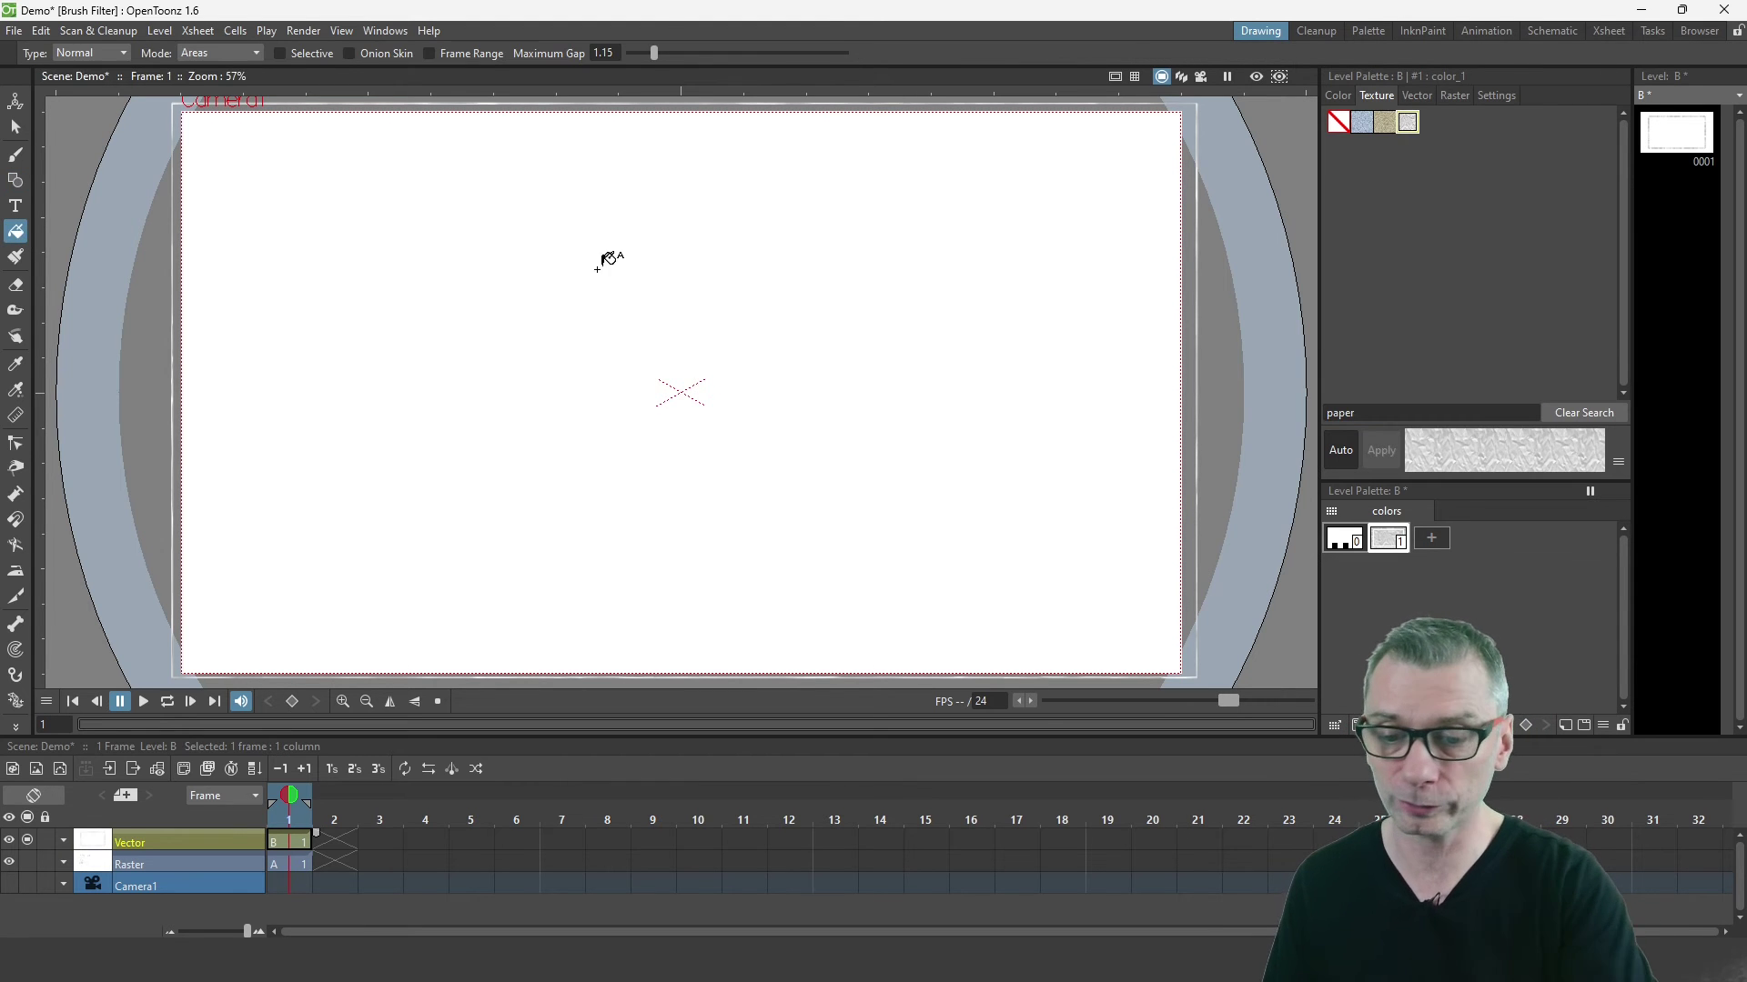
click(852, 202)
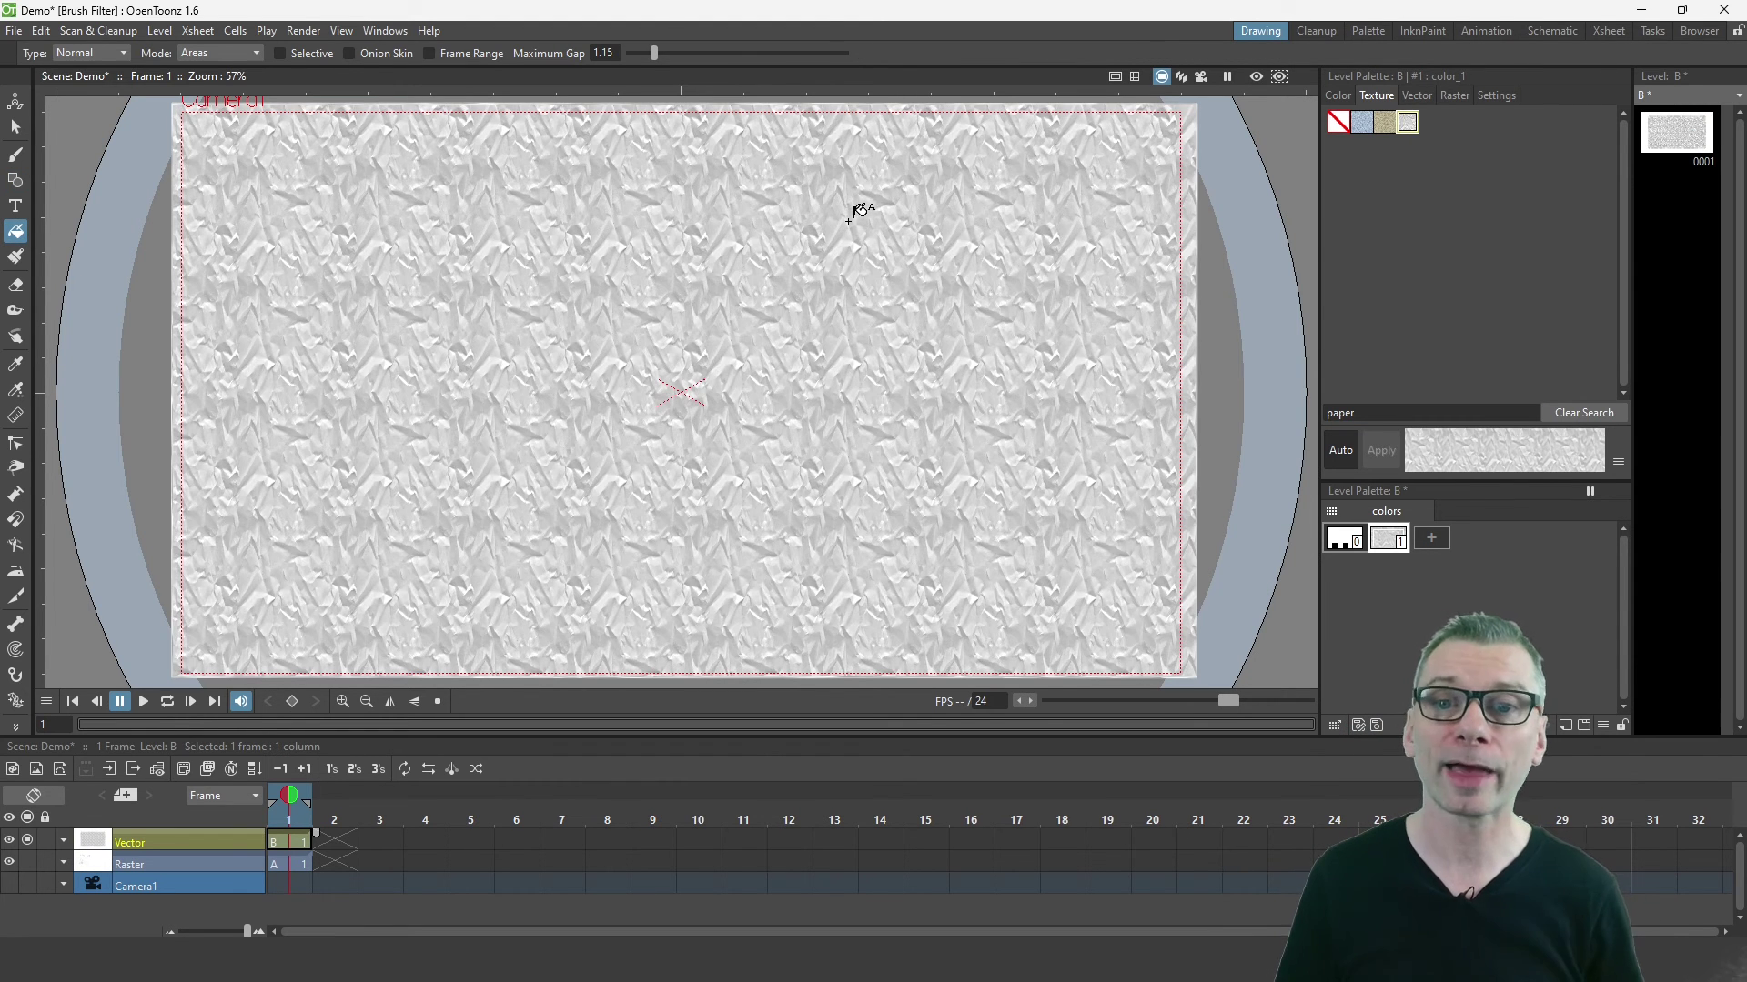
Step: Compare beige and blue-grey paper textures, return to white crumpled, and clear the search
click(1383, 122)
click(1367, 127)
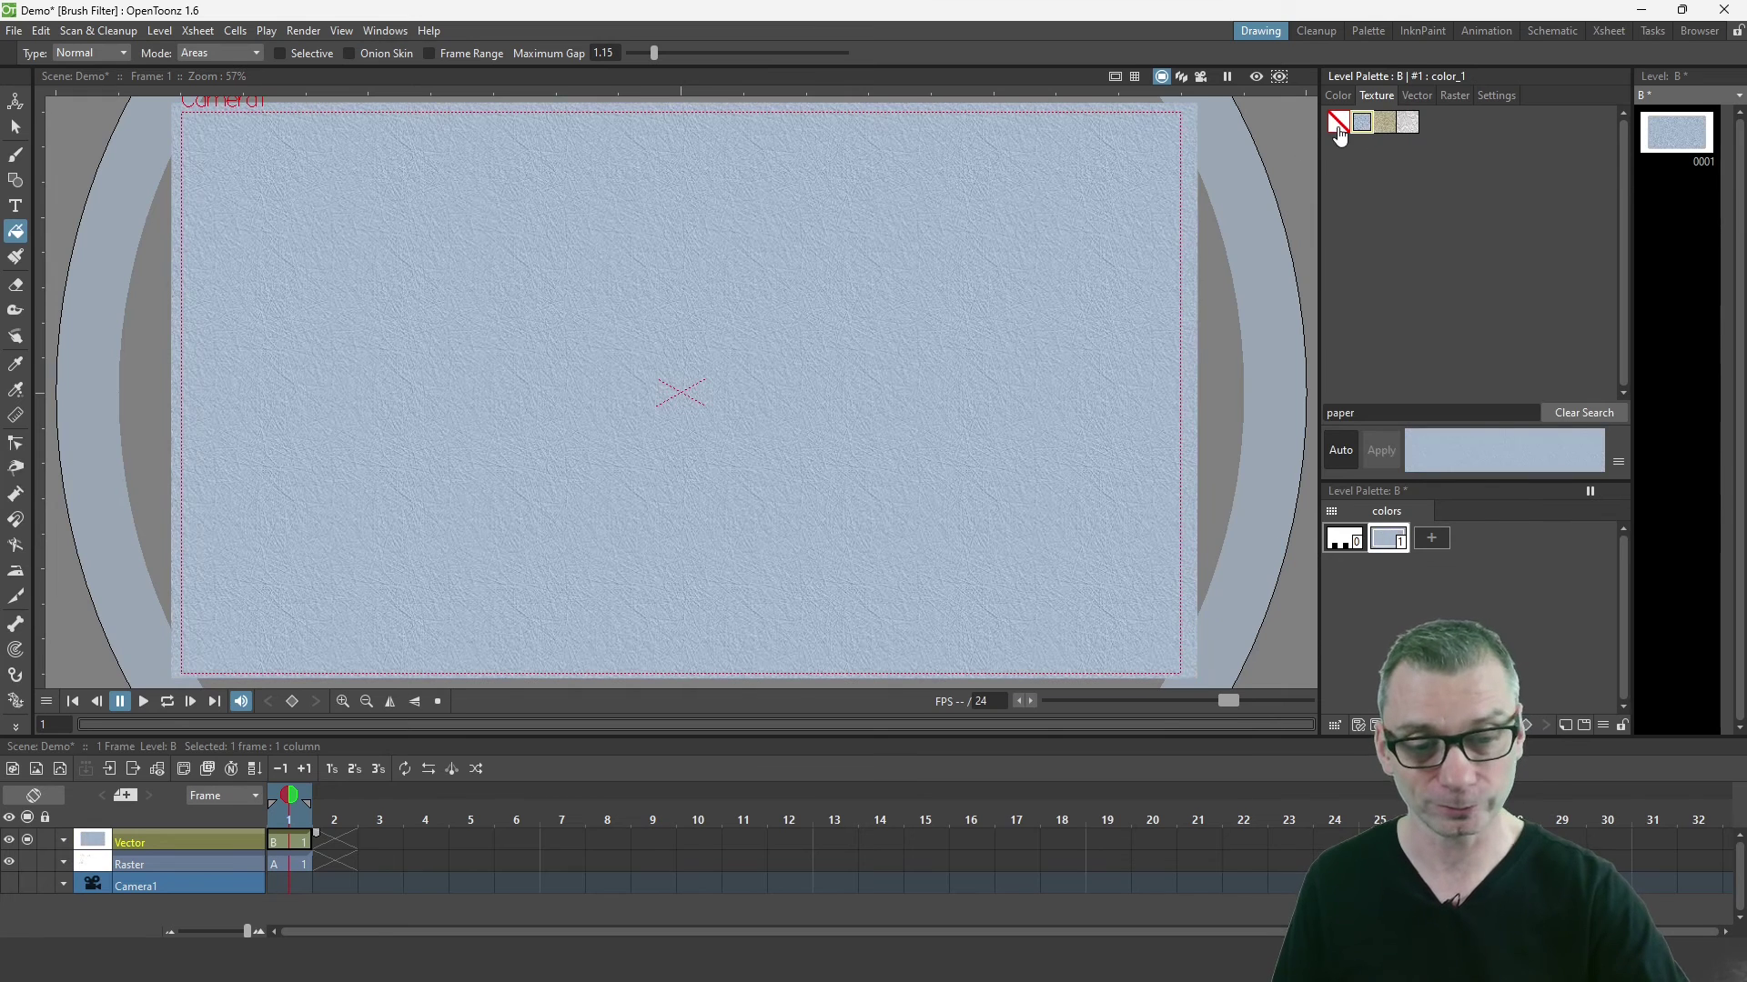
click(1404, 127)
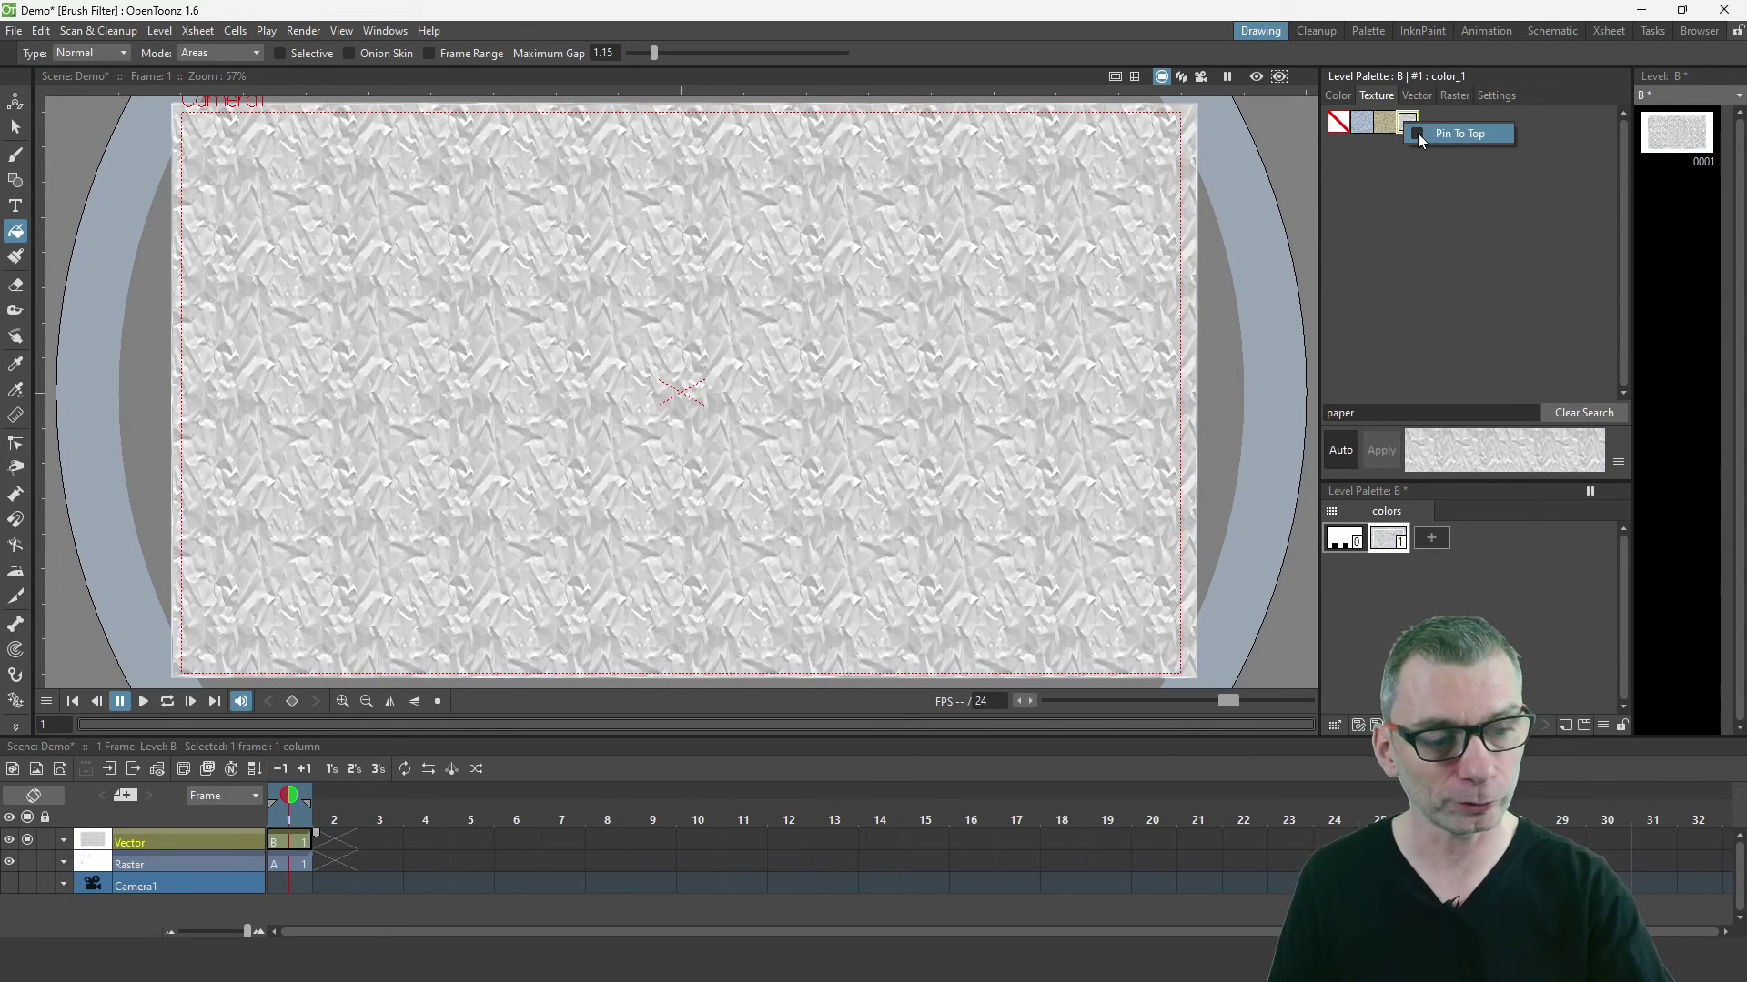
click(1582, 412)
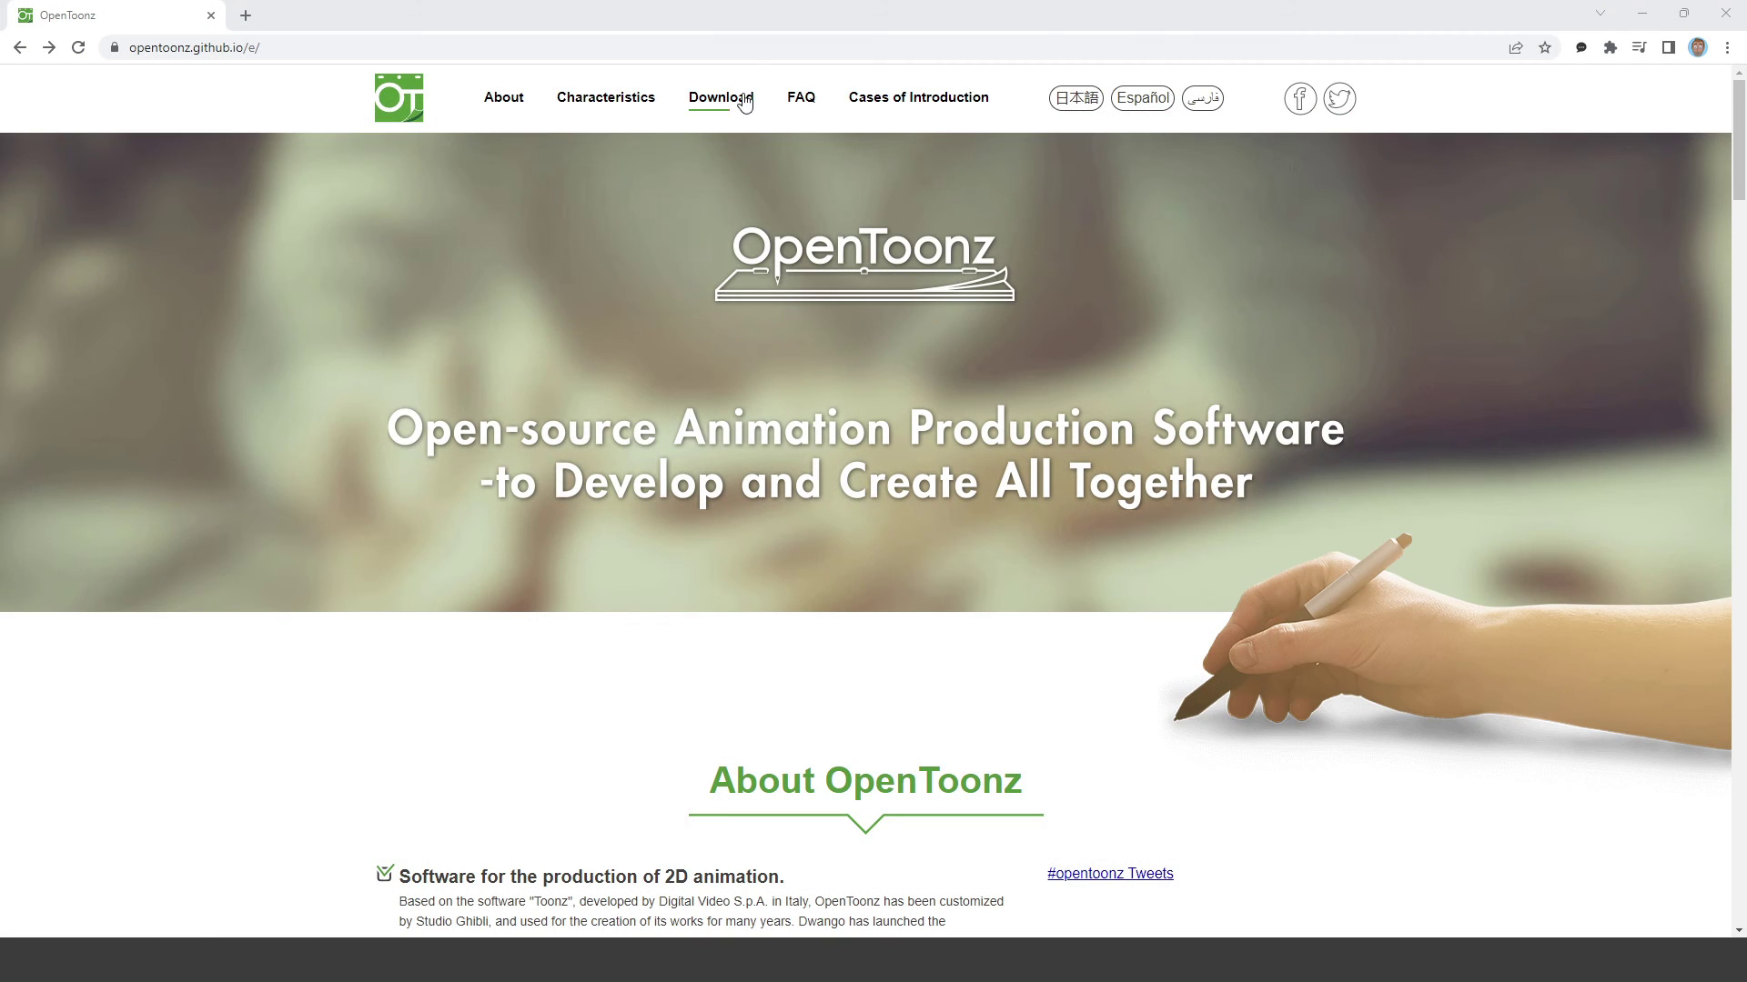
Step: Download the OpenToonz nightly build installer for Windows from the website's download page
click(744, 102)
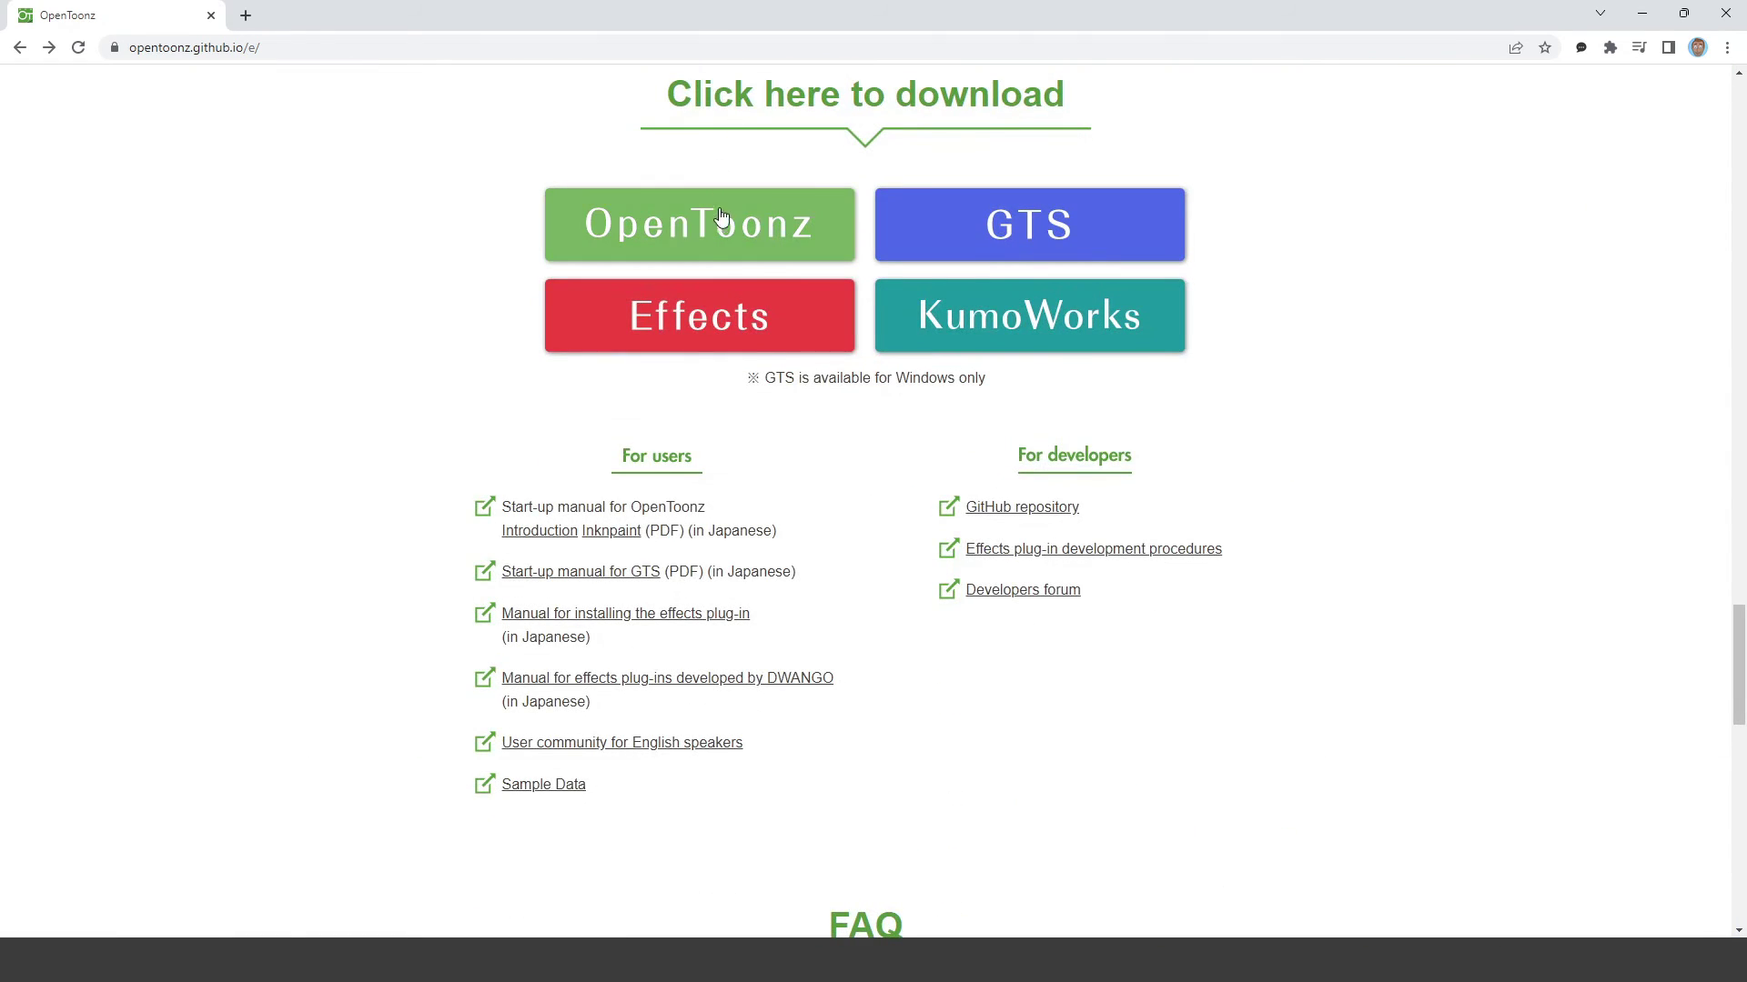
click(719, 217)
scroll(429, 491, down, 6)
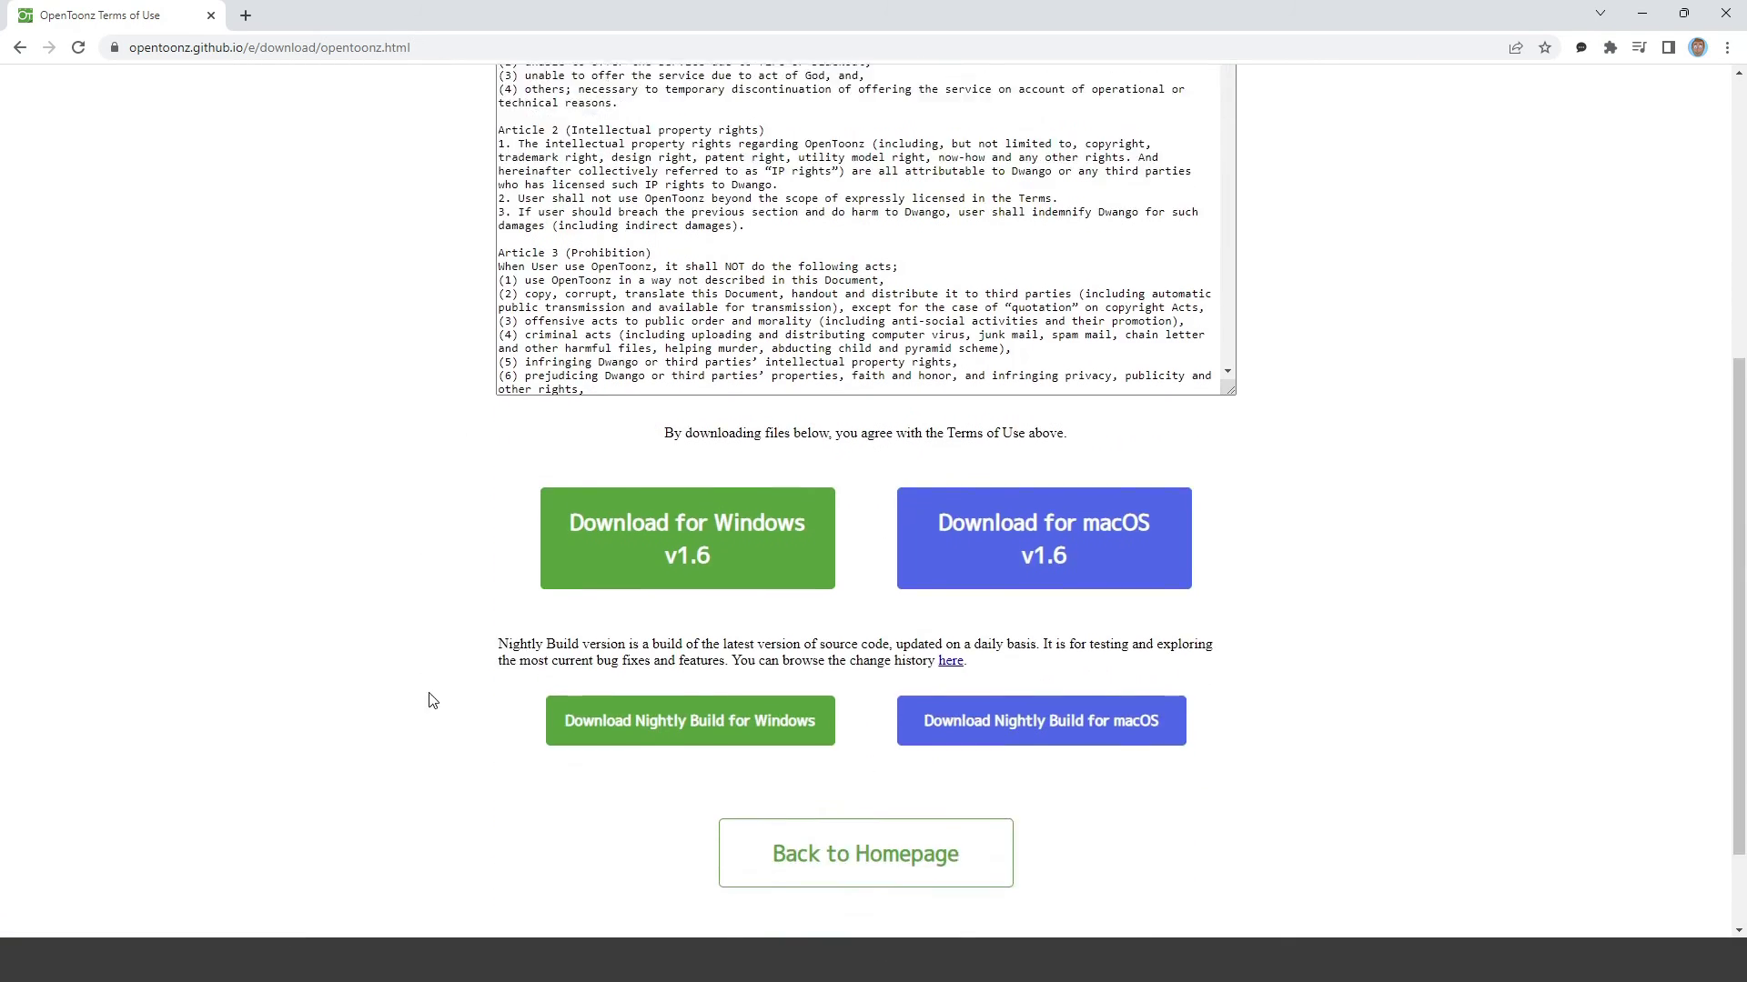
scroll(428, 701, down, 2)
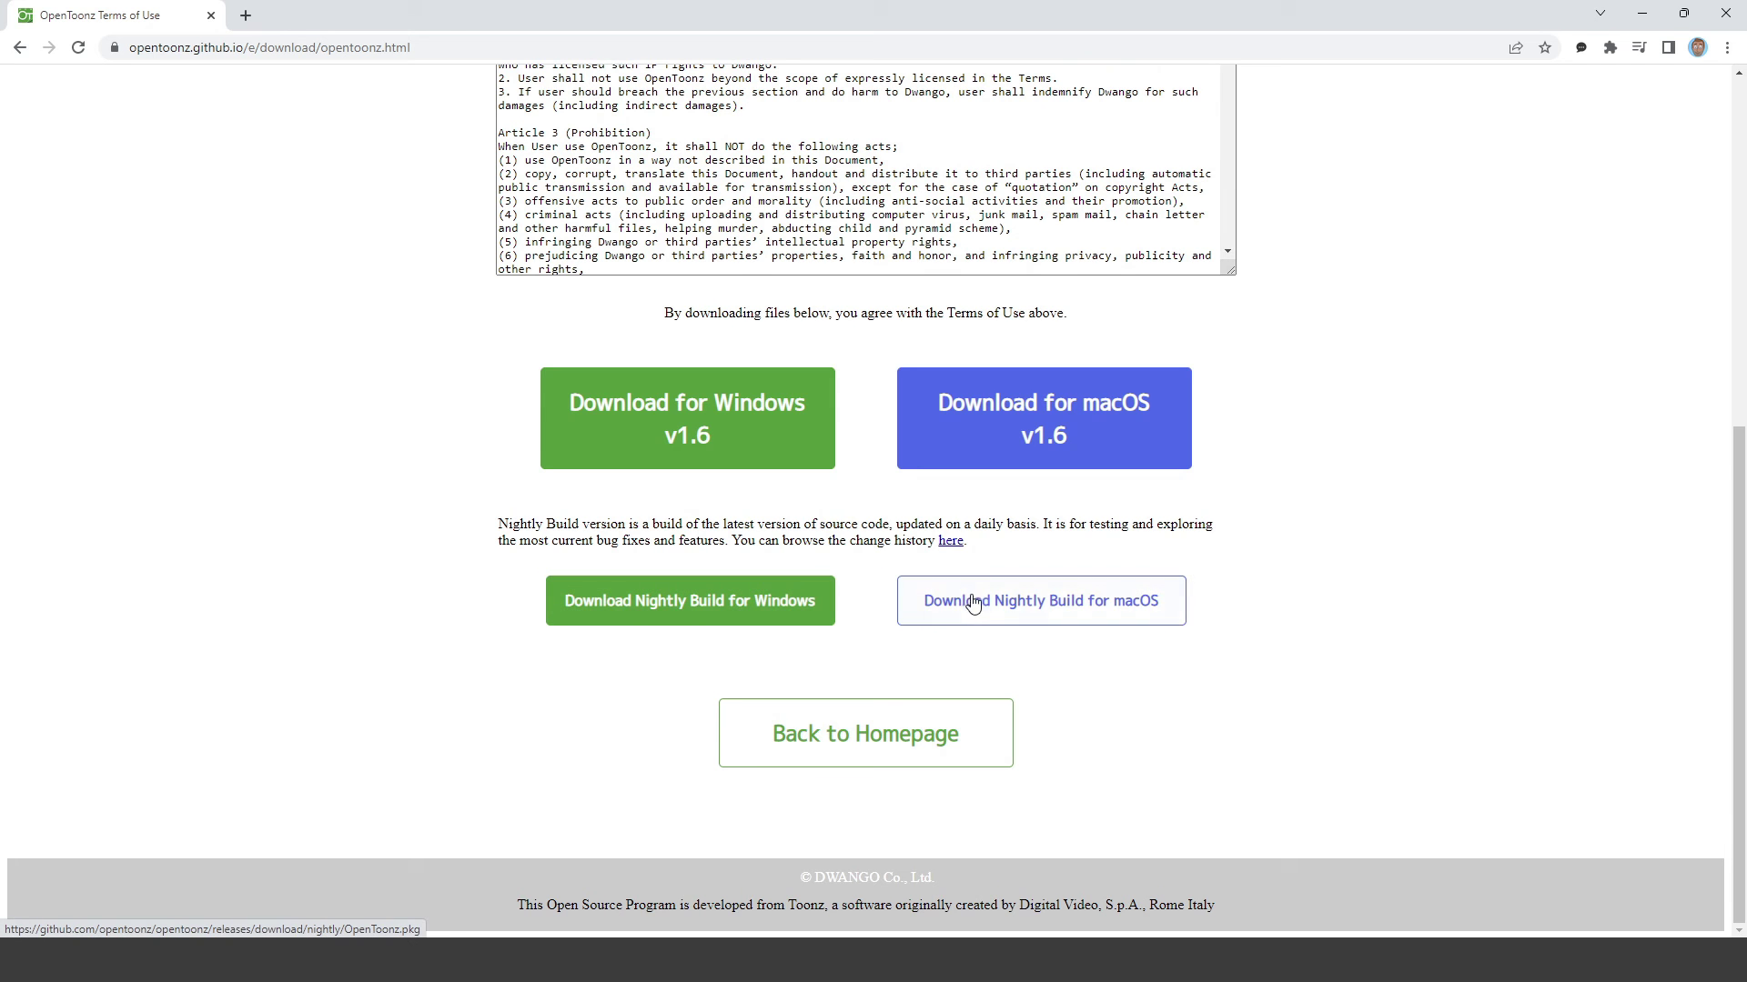
click(790, 608)
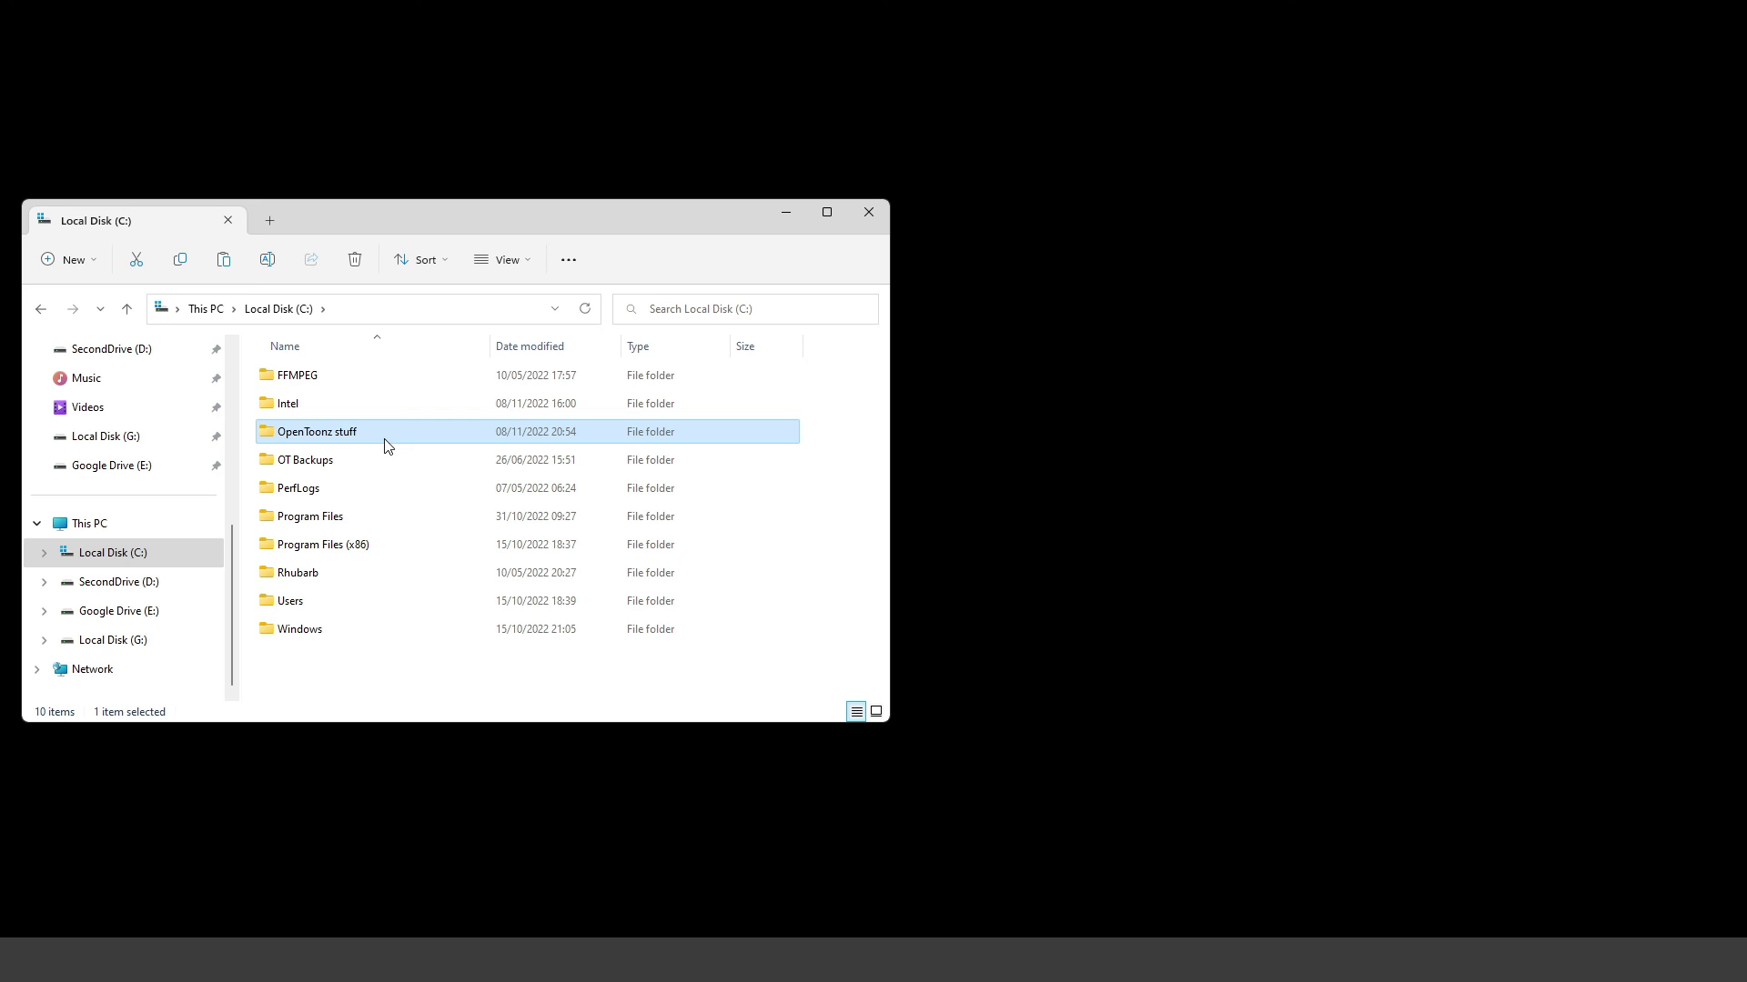
Step: Rename the OpenToonz stuff folder to 'OpenToonz stuff-OLD'
key(F2)
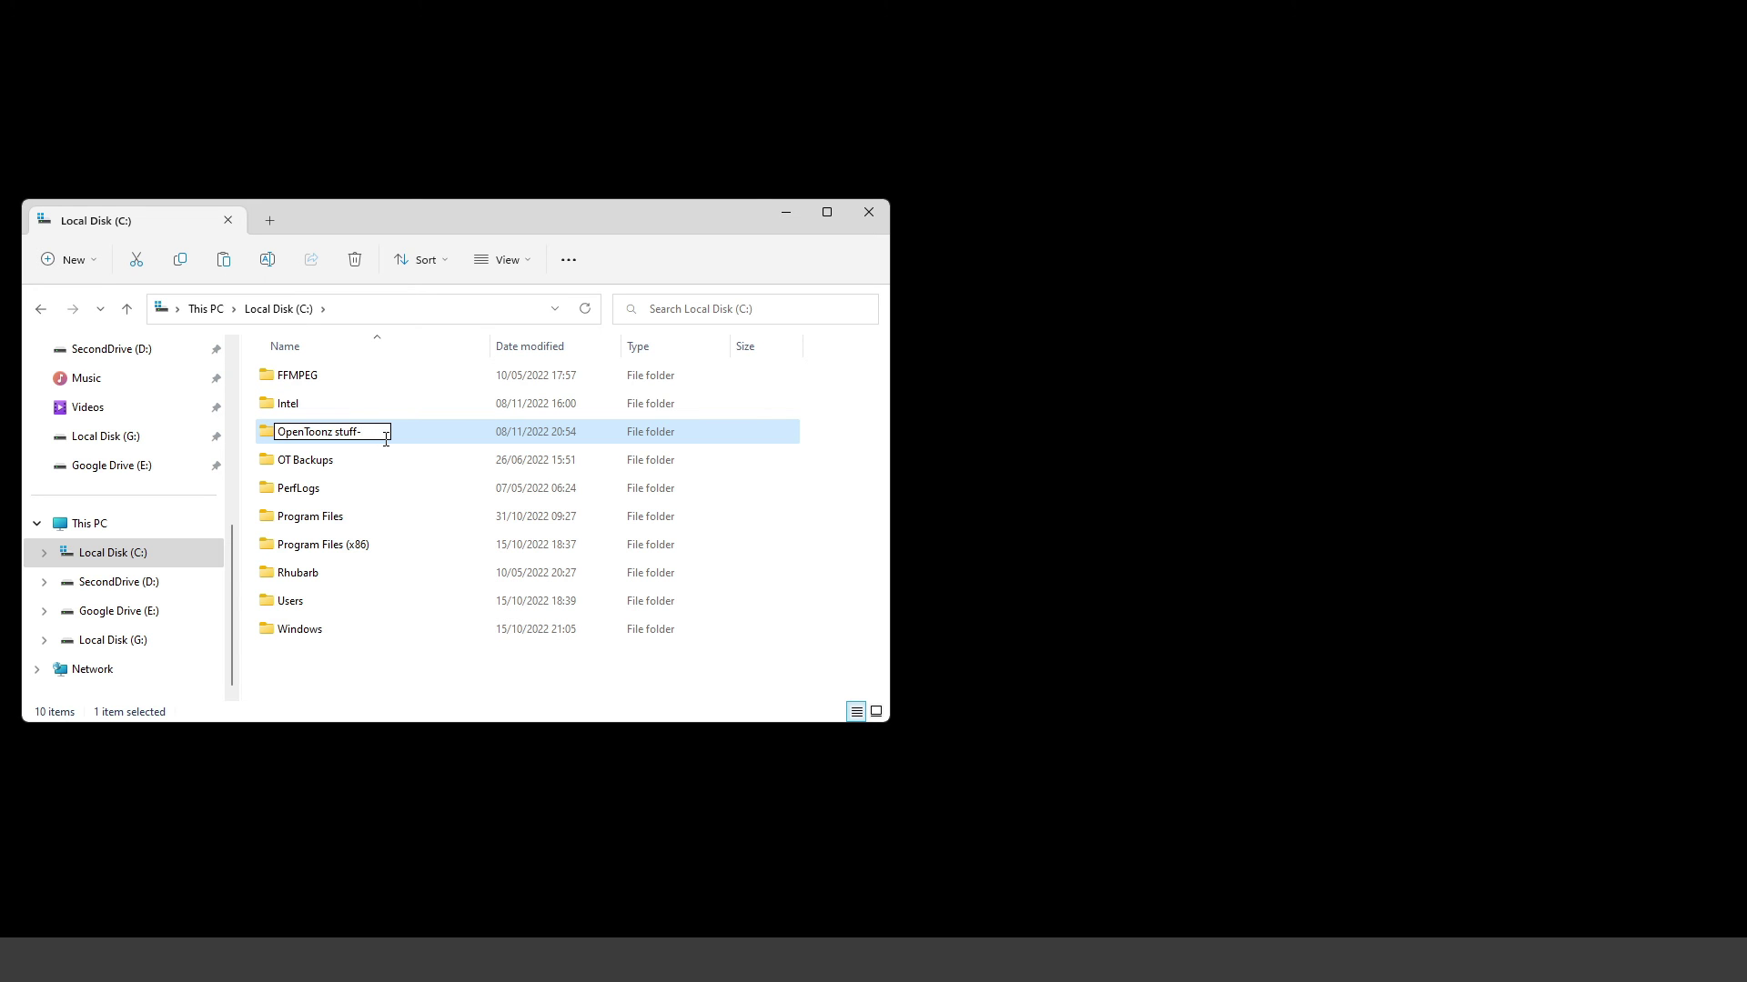
text(-OLD)
key(Return)
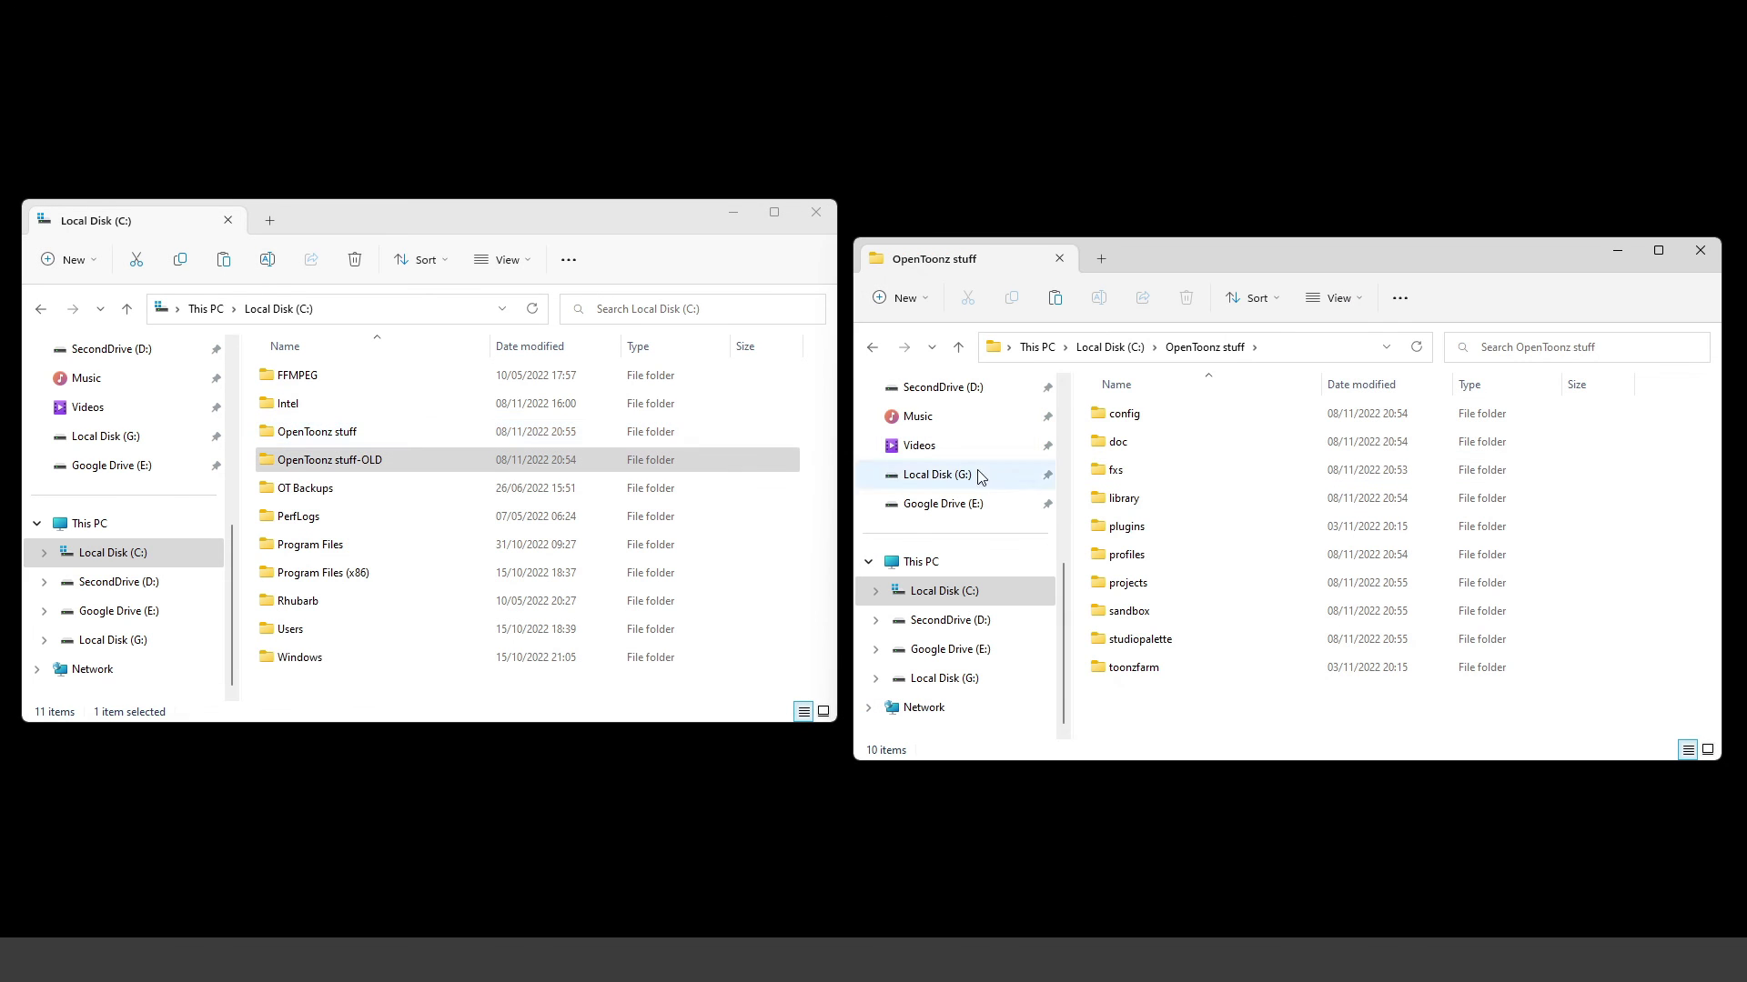
Step: Copy the sandbox folder from OpenToonz stuff-OLD into the new OpenToonz stuff, replacing existing files
double_click(418, 450)
drag(277, 573, 1144, 714)
click(1187, 722)
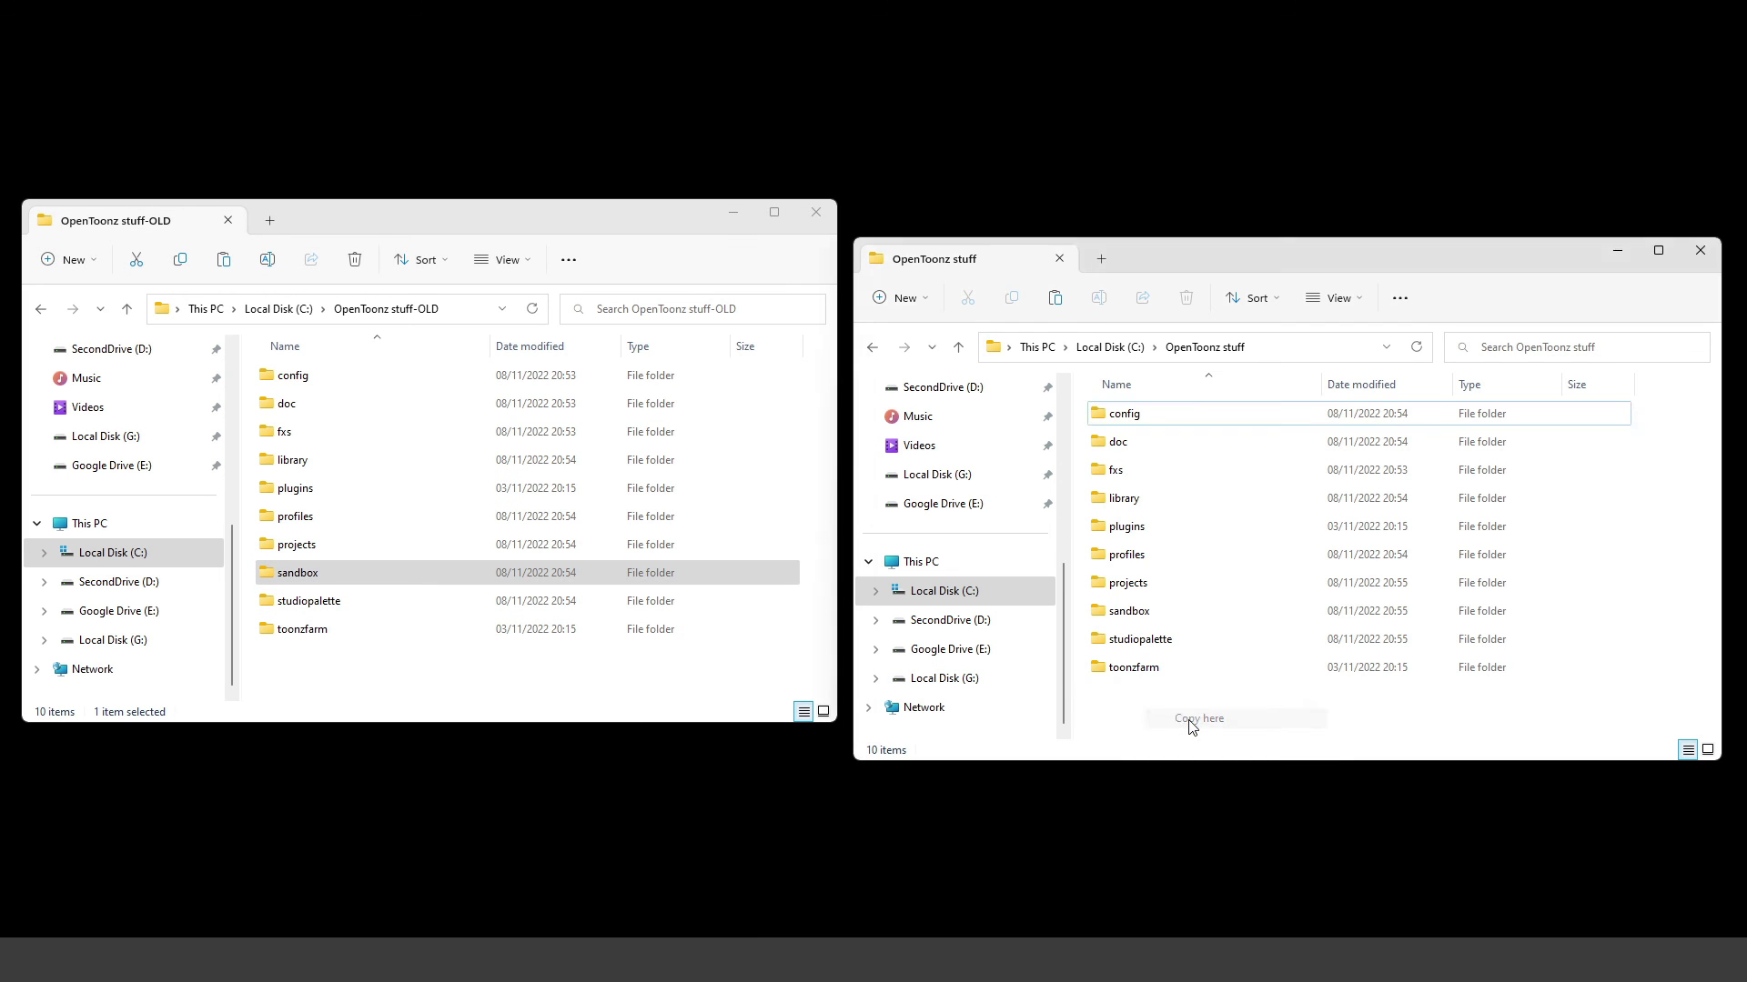
click(823, 333)
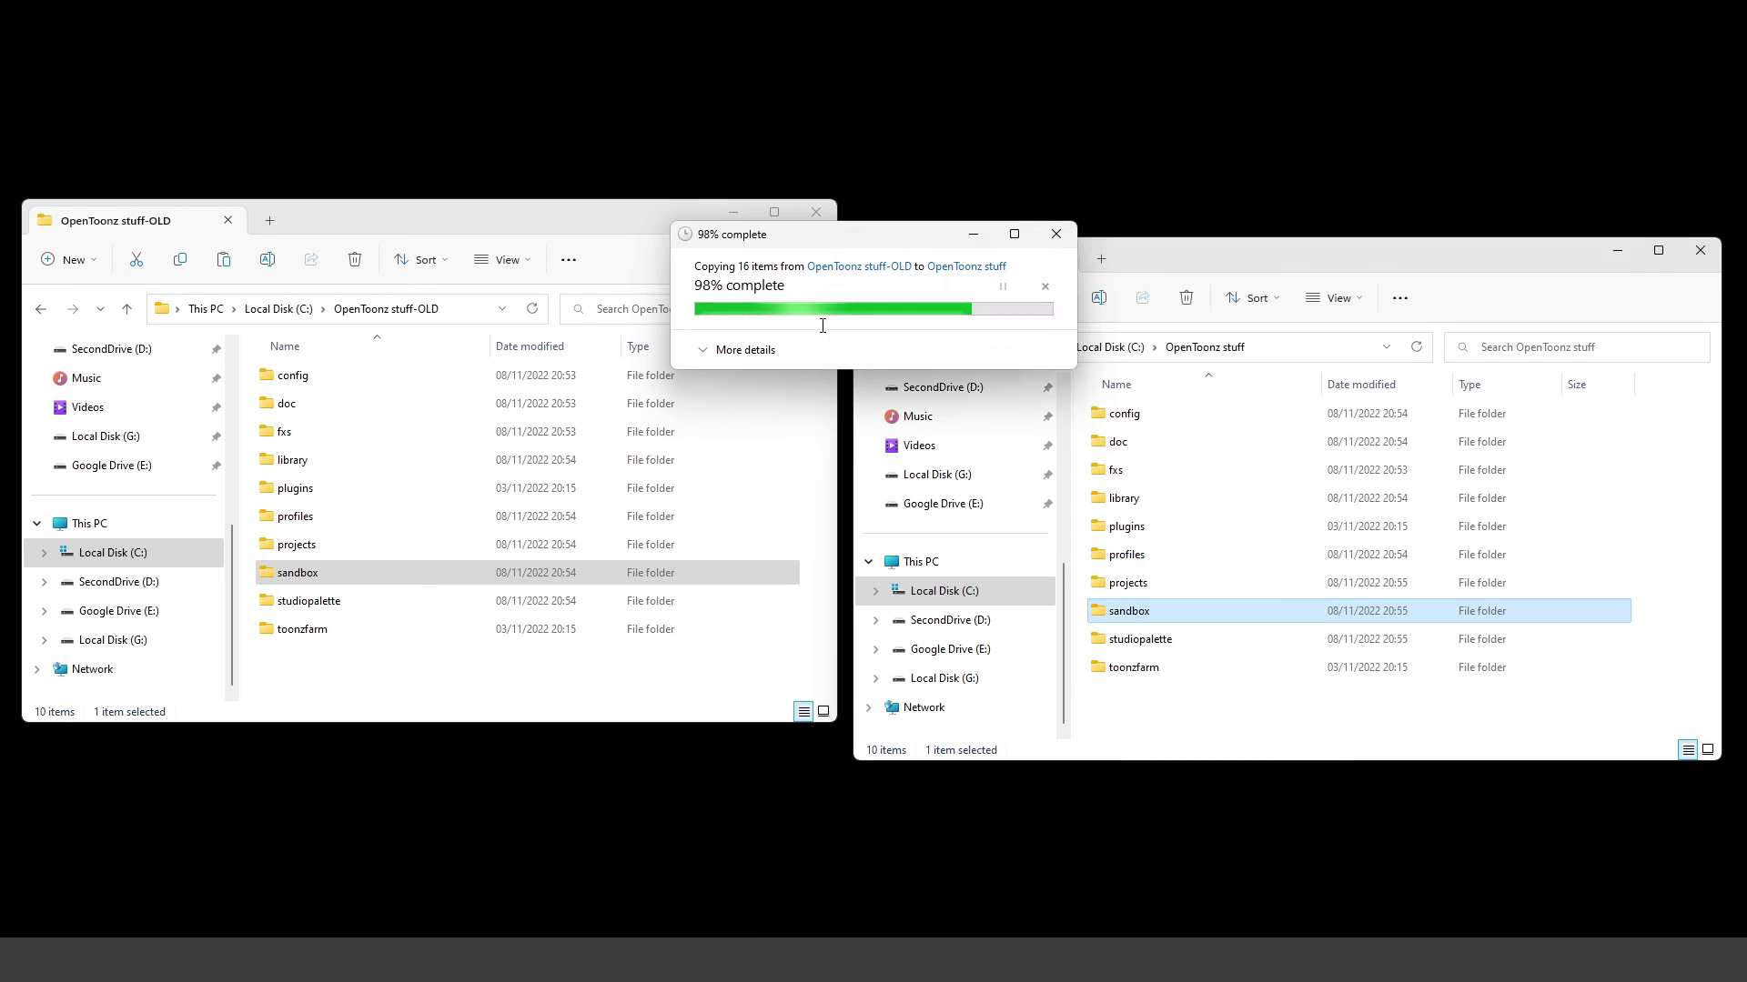
Step: Copy the Brush Filter project from the old projects folder into the new projects folder
double_click(296, 544)
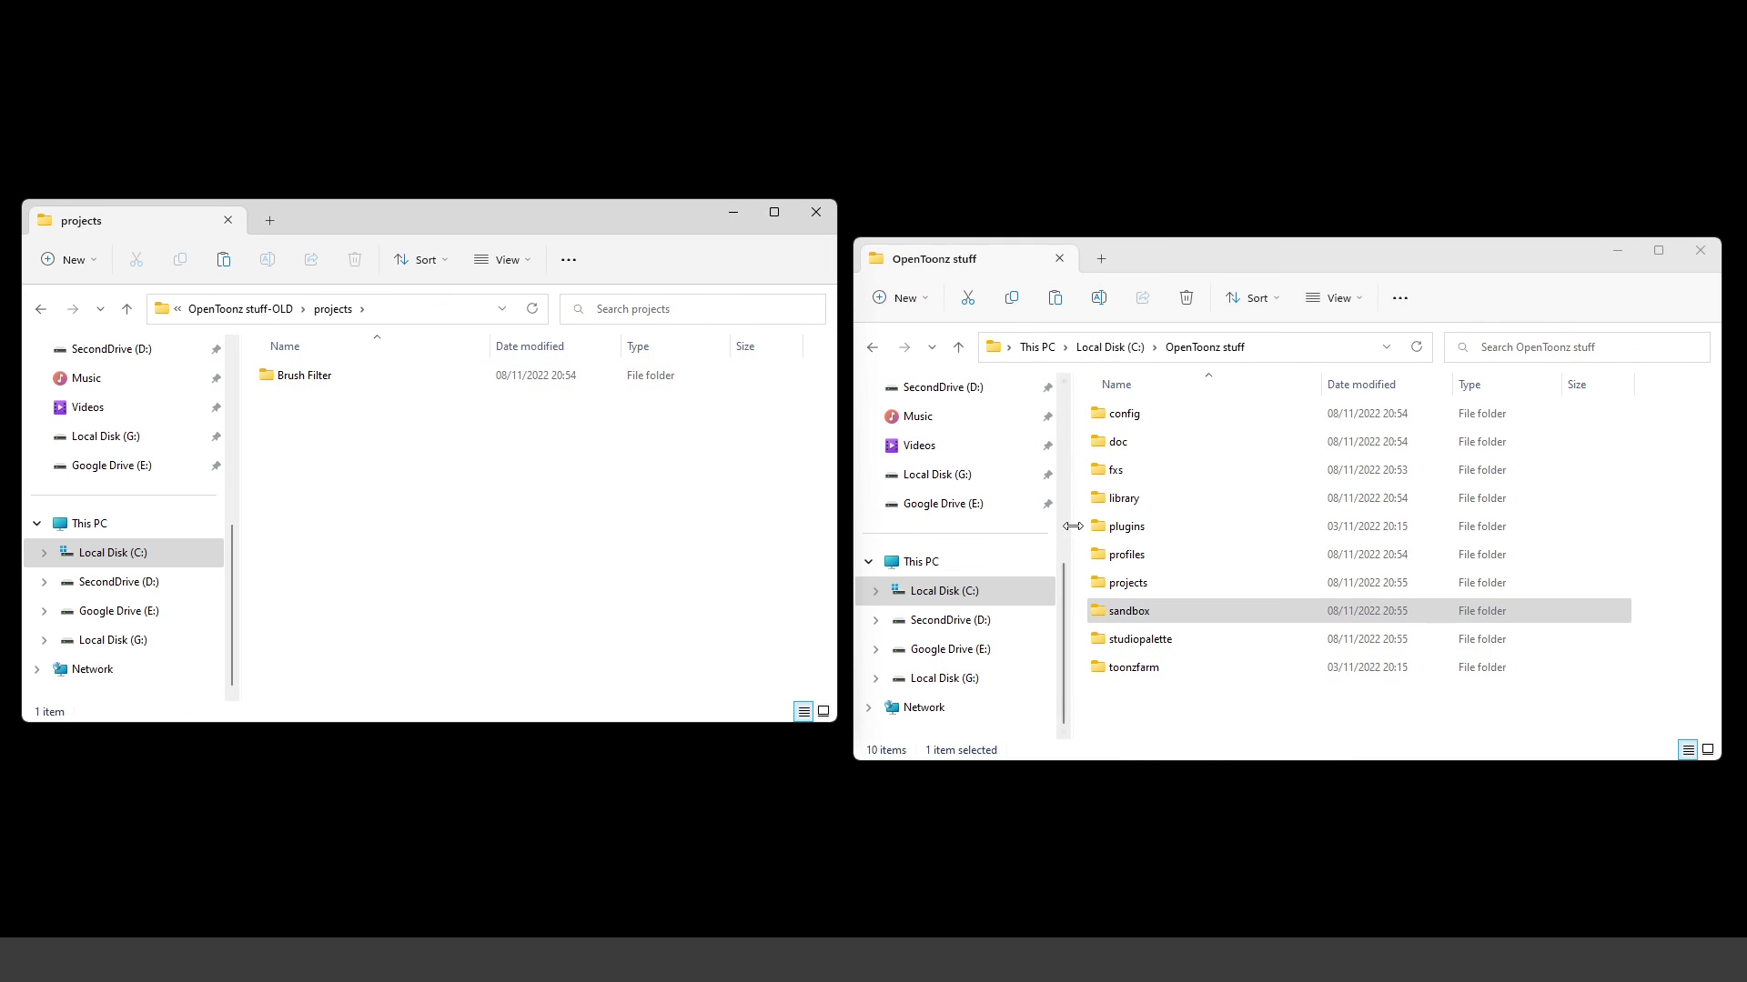
double_click(1128, 582)
mouse_move(305, 376)
mouse_down()
mouse_move(468, 421)
mouse_move(1191, 496)
mouse_up()
click(1248, 509)
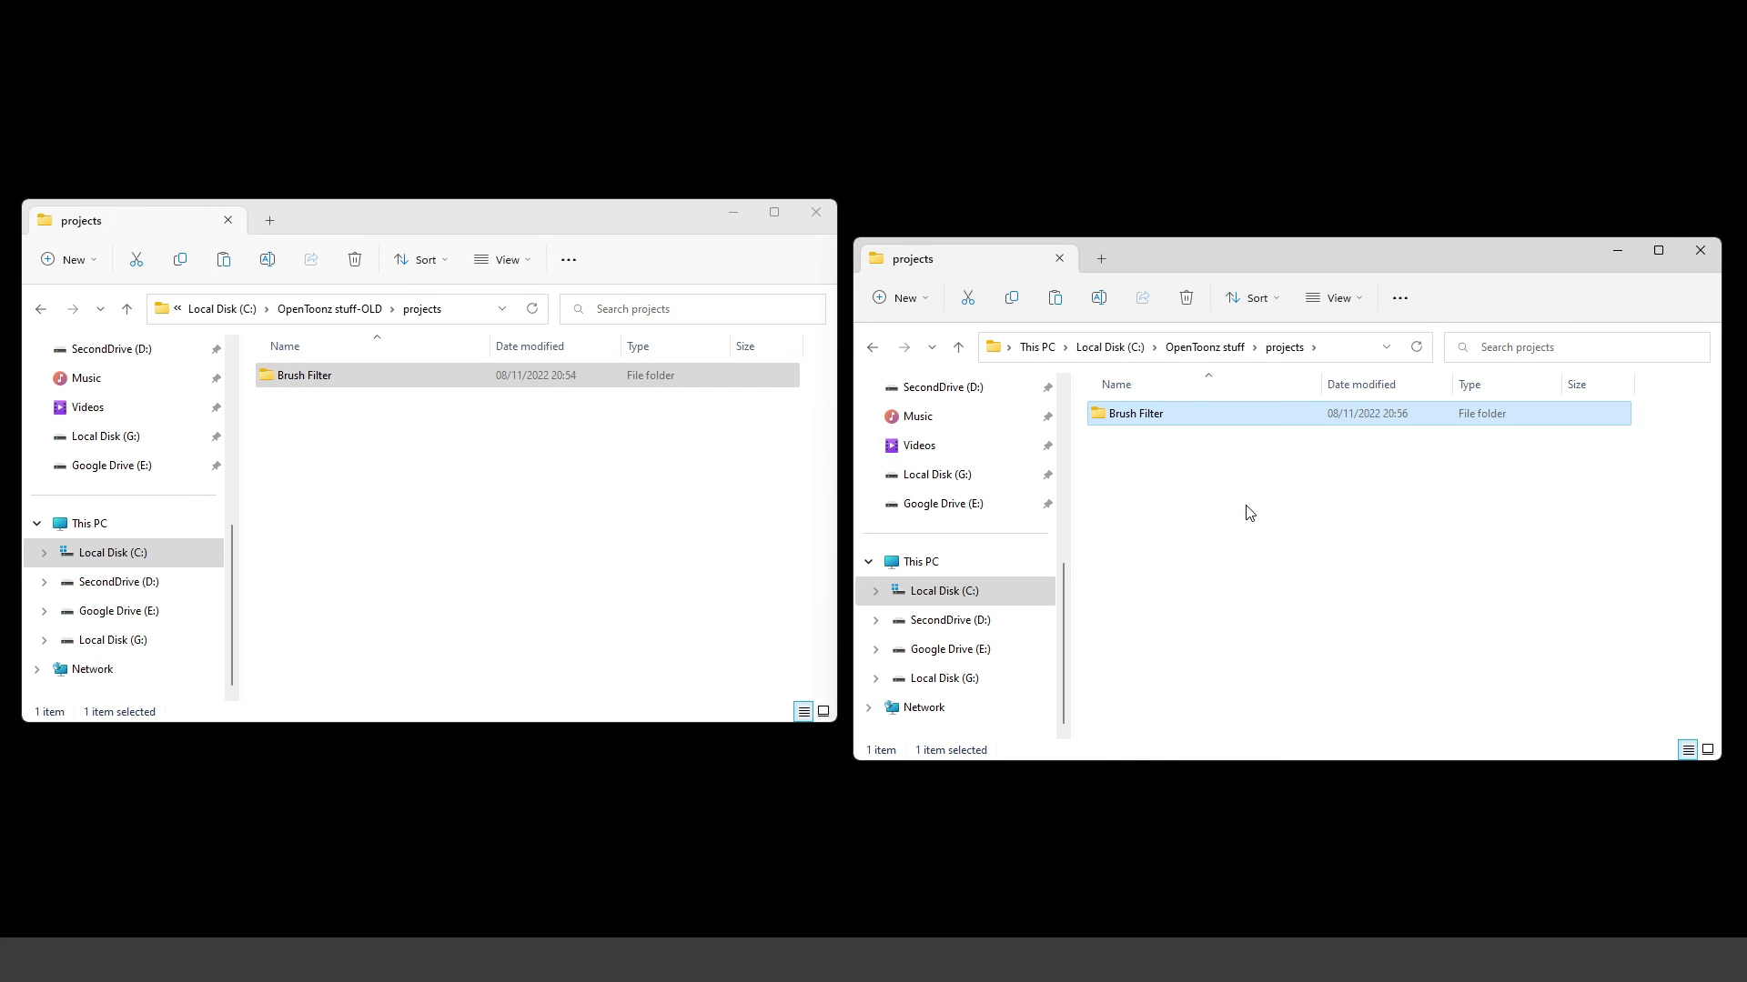